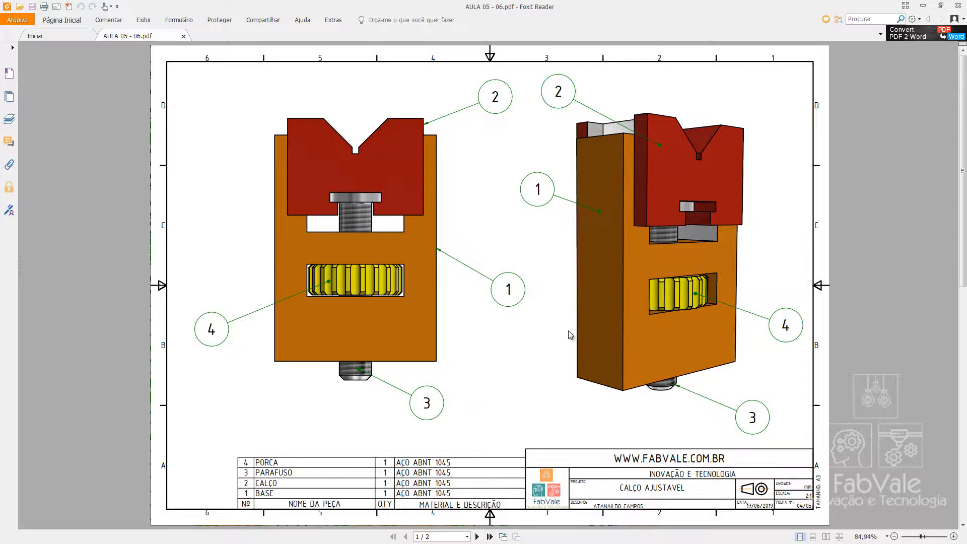
Review the drawing's second page and browse the part files in the 1 - PEÇAS folder as large thumbnails.
{"action": "scroll", "coordinate": [569, 335], "scroll_direction": "down", "scroll_amount": 1}
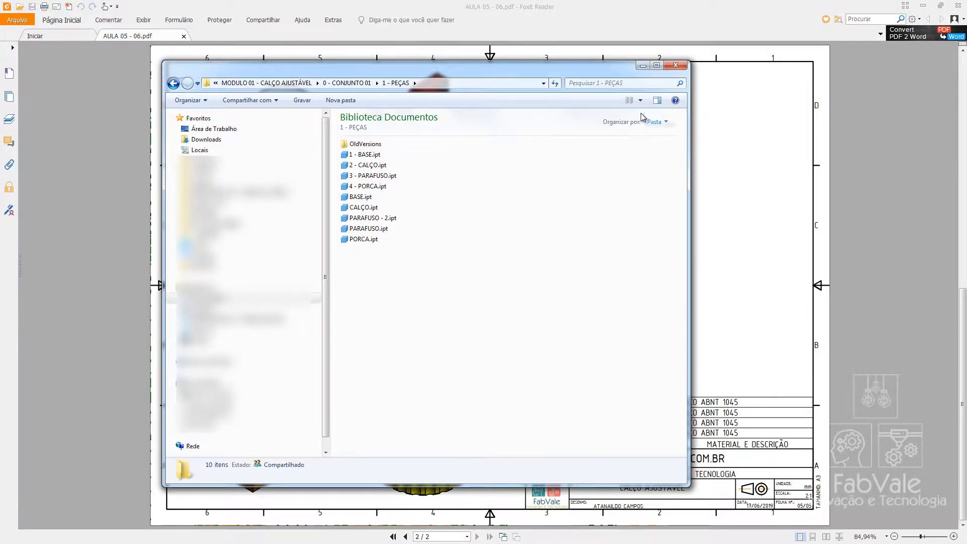
{"action": "left_click", "coordinate": [635, 101]}
{"action": "left_click", "coordinate": [680, 50]}
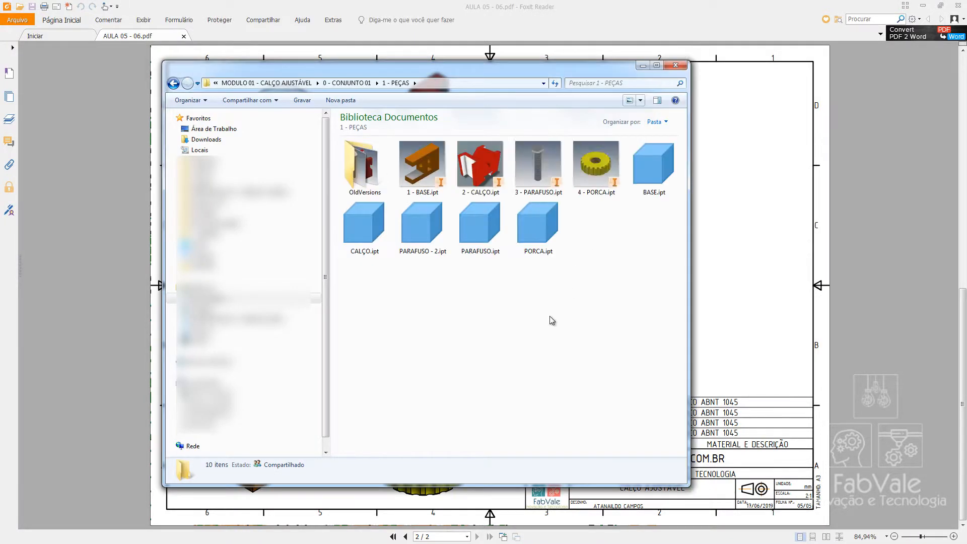
{"action": "left_click_drag", "start_coordinate": [689, 201], "coordinate": [804, 202]}
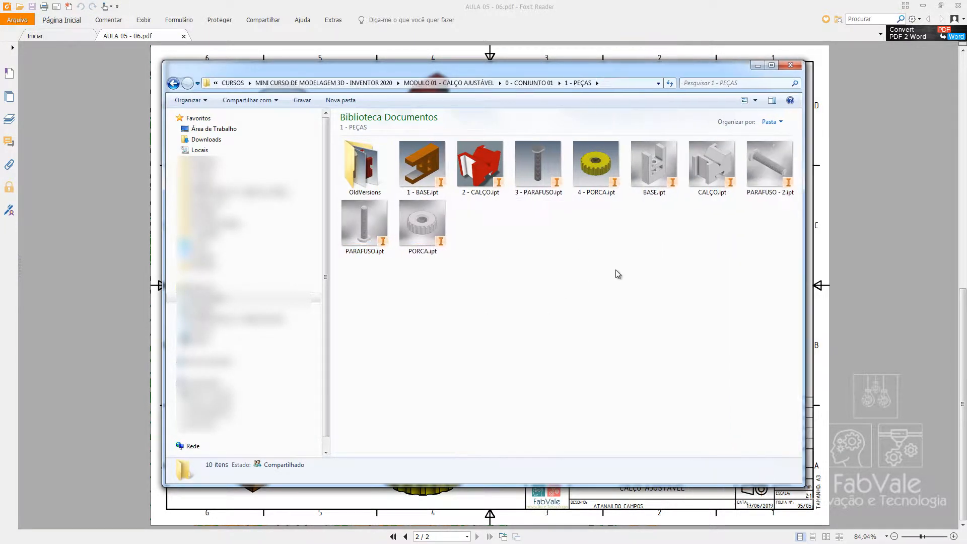
{"action": "left_click", "coordinate": [476, 201]}
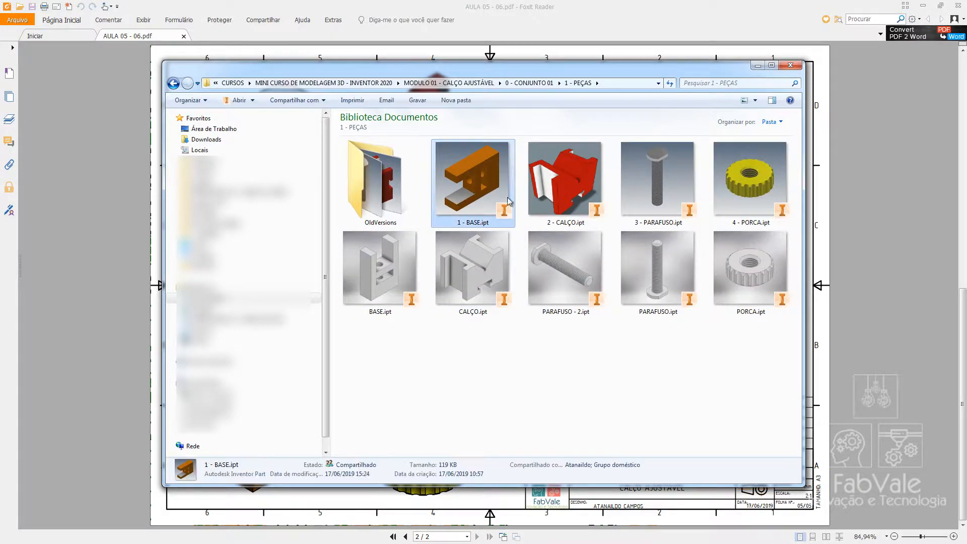
{"action": "left_click", "coordinate": [751, 189], "text": "shift"}
{"action": "left_click", "coordinate": [380, 272]}
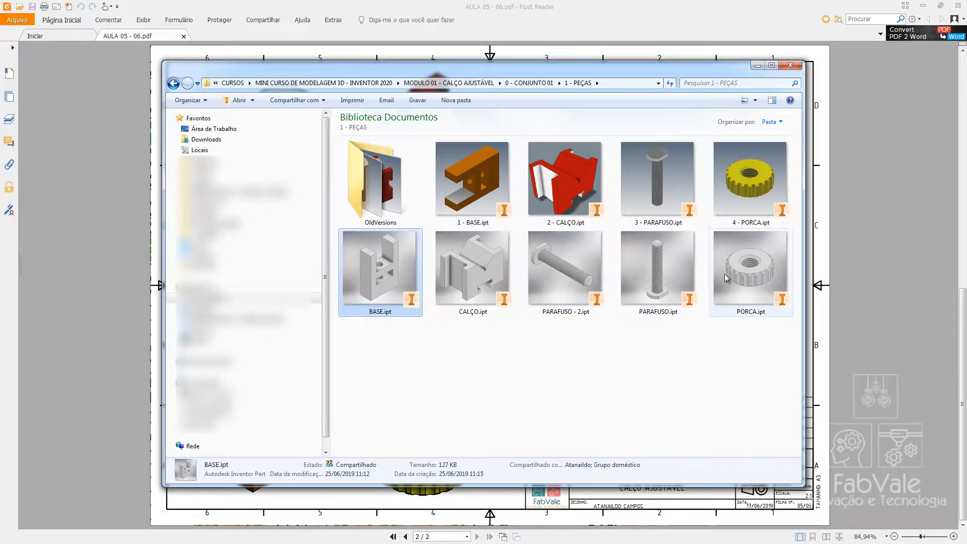
{"action": "left_click", "coordinate": [750, 272], "text": "shift"}
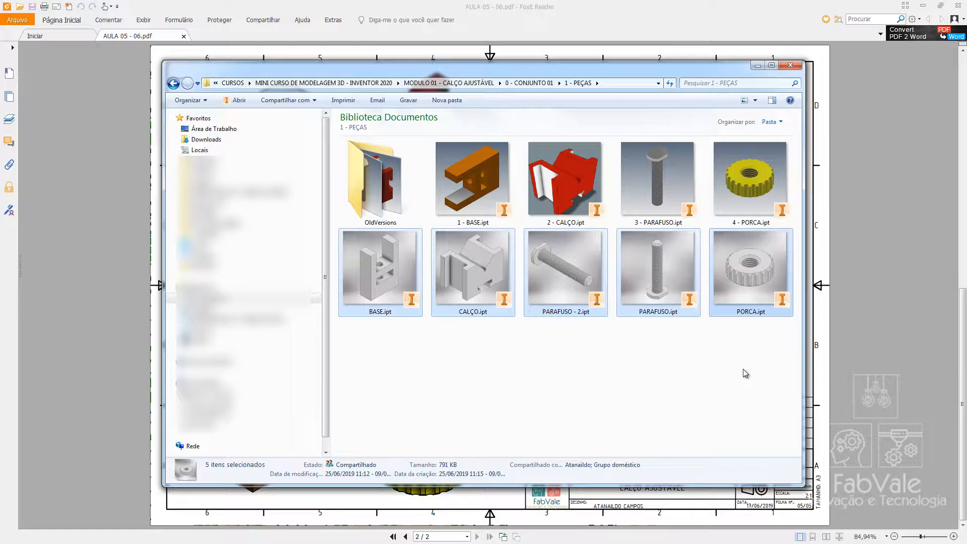
{"action": "left_click", "coordinate": [622, 424]}
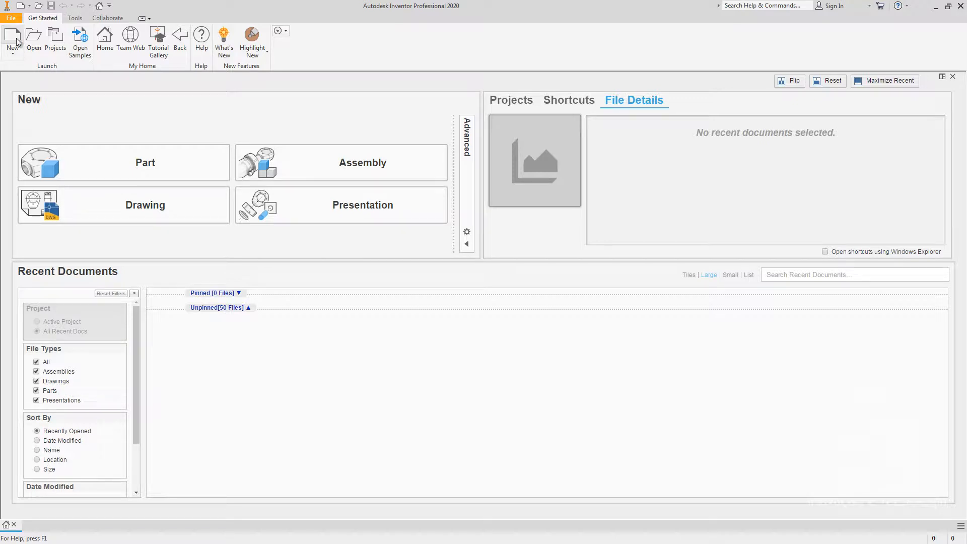
Create a new assembly from the Metric Standard (mm).iam template.
{"action": "left_click", "coordinate": [284, 159]}
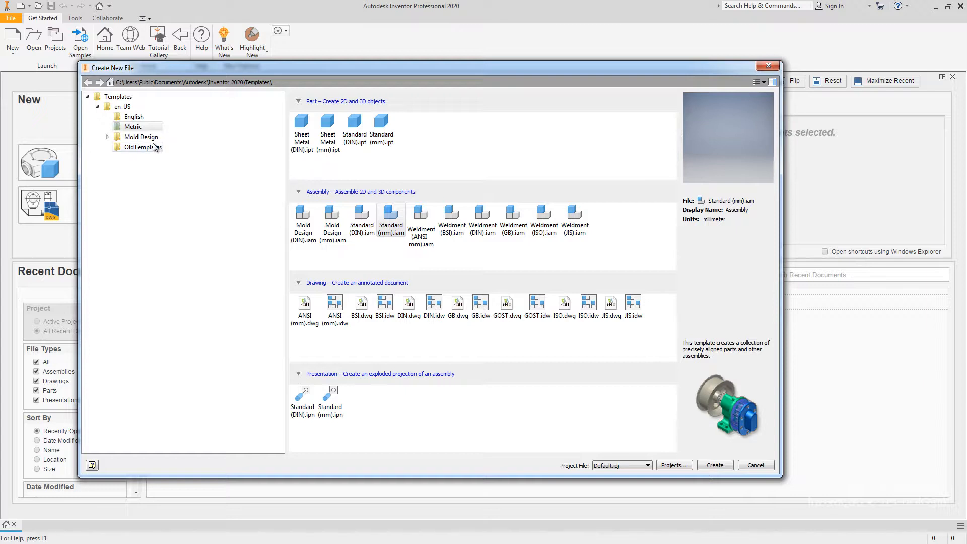
{"action": "left_click", "coordinate": [141, 132]}
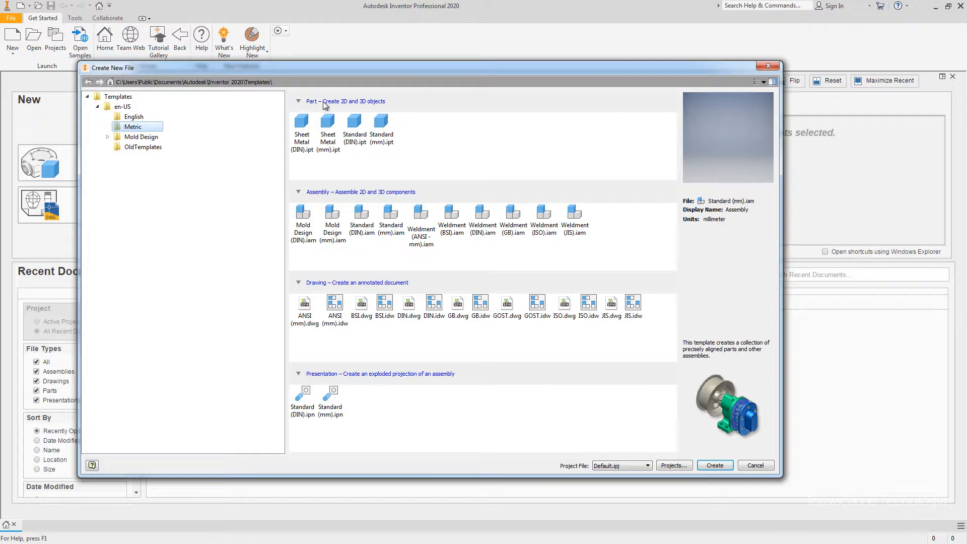
{"action": "left_click", "coordinate": [300, 102]}
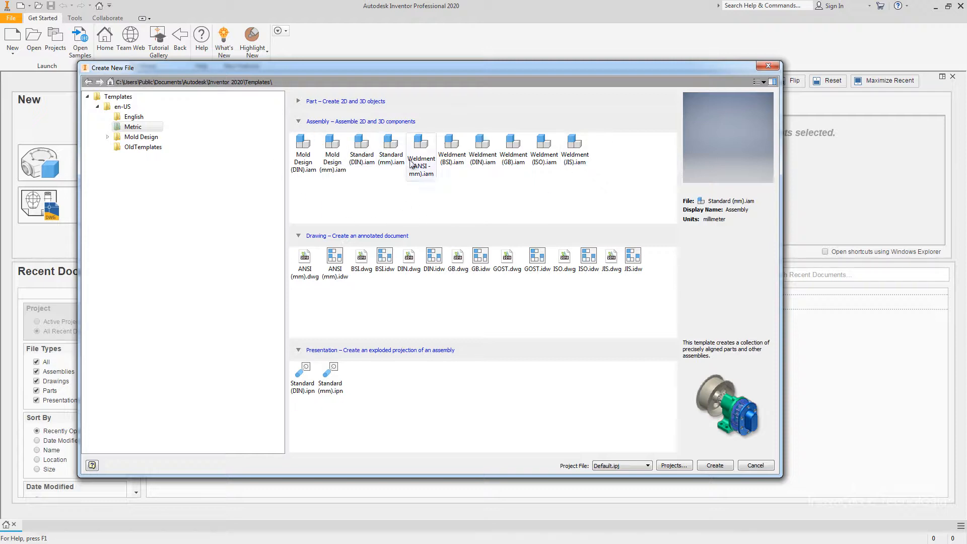
{"action": "left_click", "coordinate": [387, 143]}
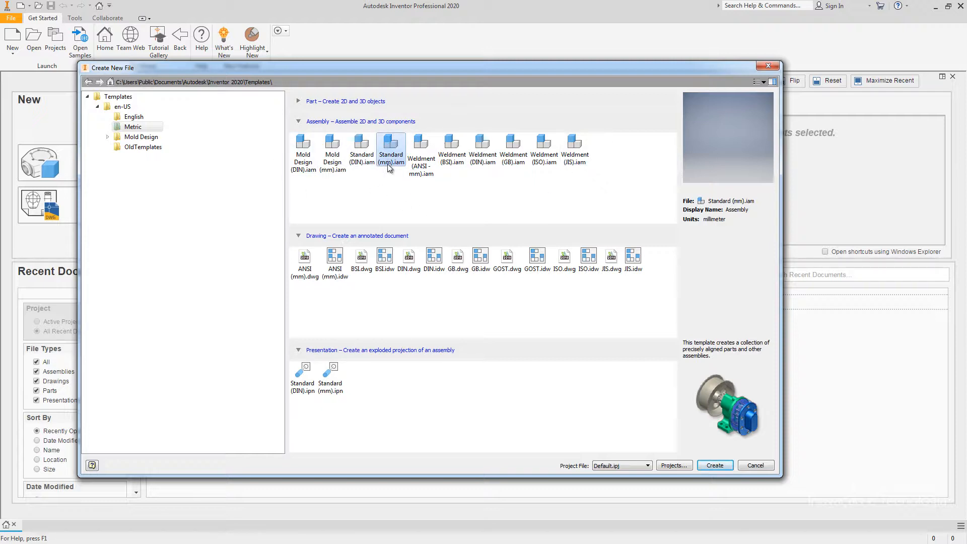
{"action": "left_click", "coordinate": [715, 465]}
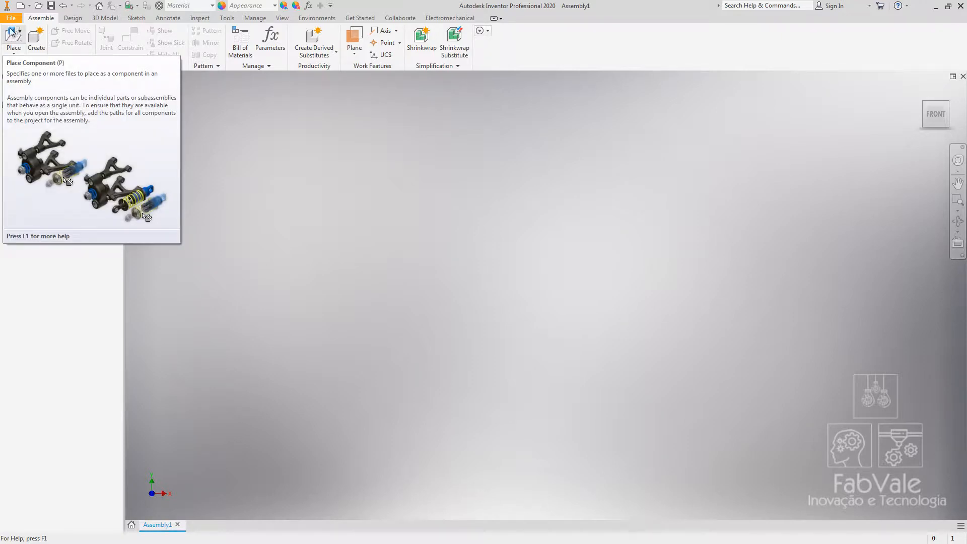
Place BASE.ipt, CALÇO.ipt, PARAFUSO.ipt and PORCA.ipt together into the assembly.
{"action": "left_click", "coordinate": [18, 54]}
{"action": "left_click", "coordinate": [17, 52]}
{"action": "left_click", "coordinate": [17, 52]}
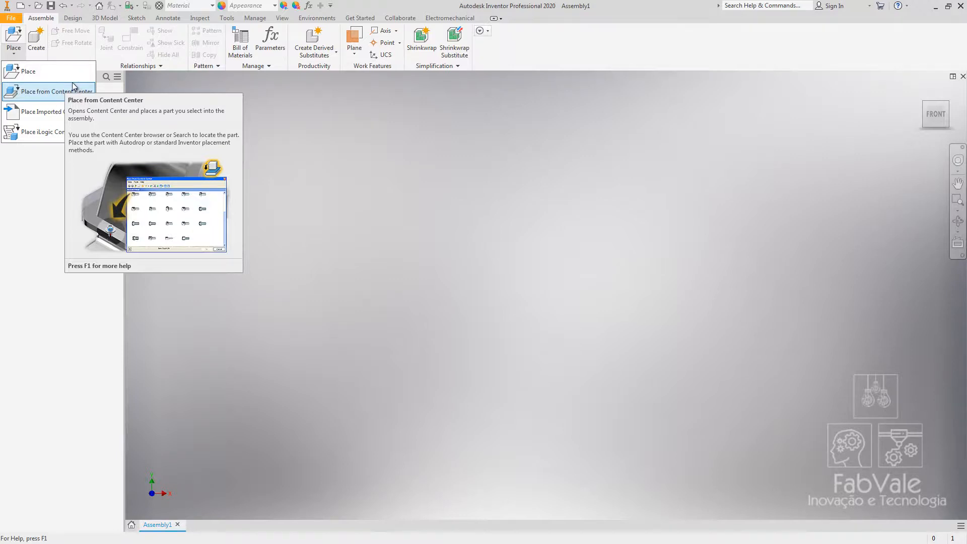
{"action": "left_click", "coordinate": [19, 71]}
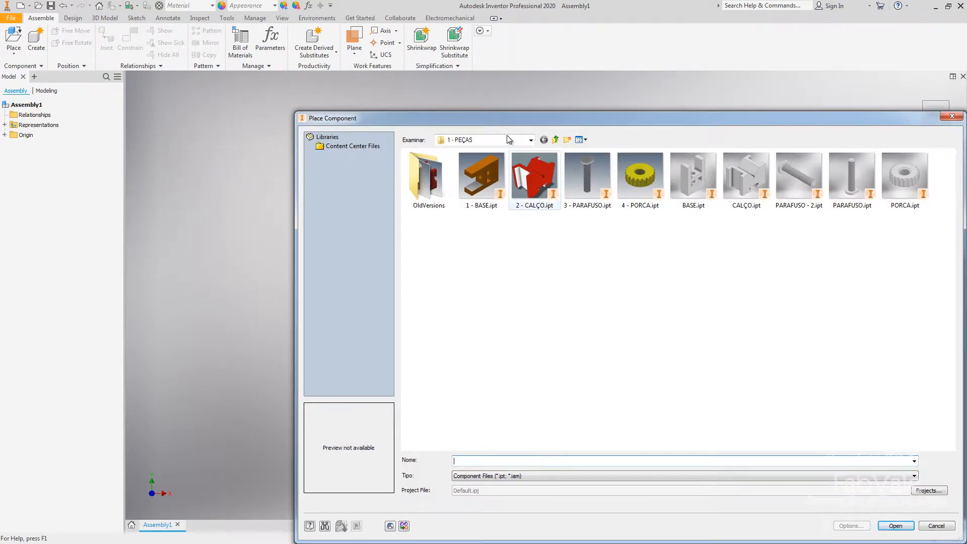
{"action": "left_click_drag", "start_coordinate": [494, 117], "coordinate": [340, 60]}
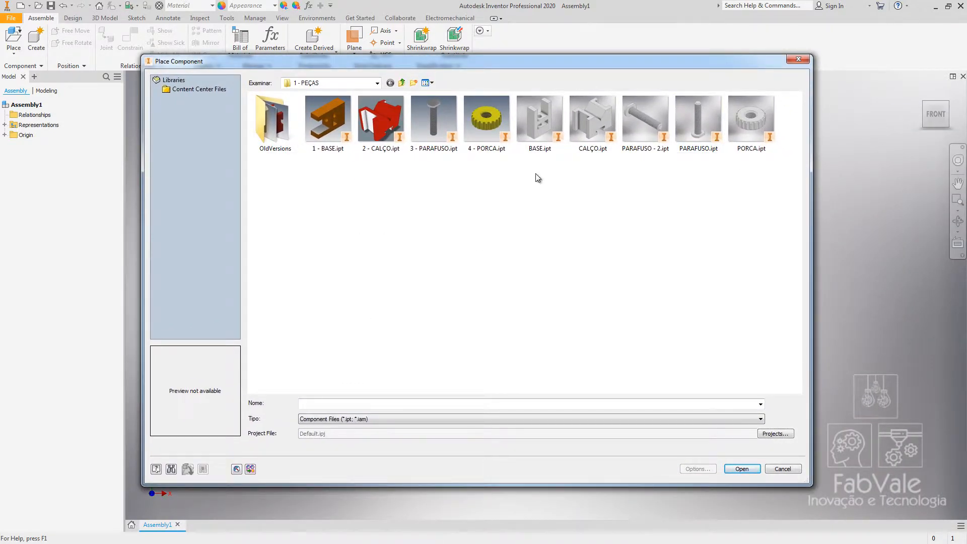
{"action": "left_click", "coordinate": [546, 125]}
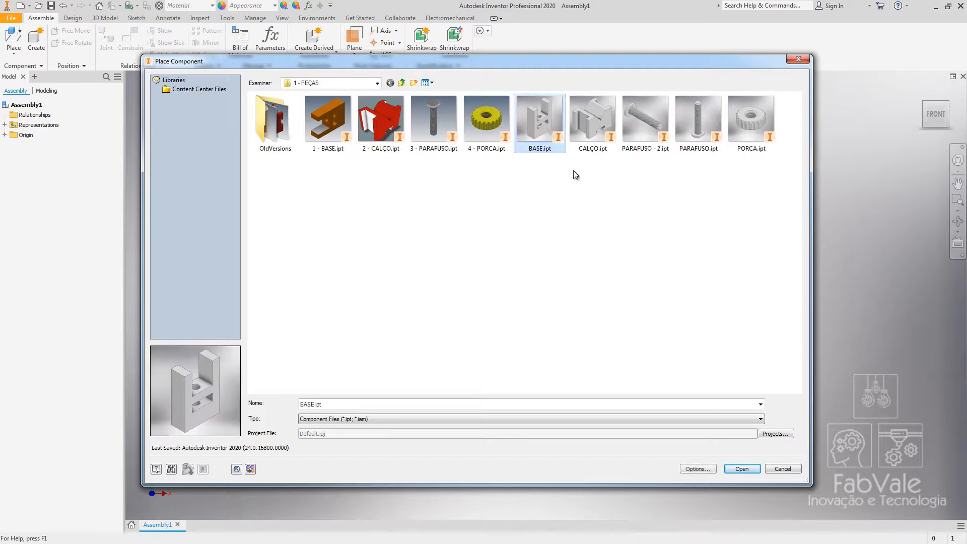
{"action": "left_click", "coordinate": [595, 118], "text": "ctrl"}
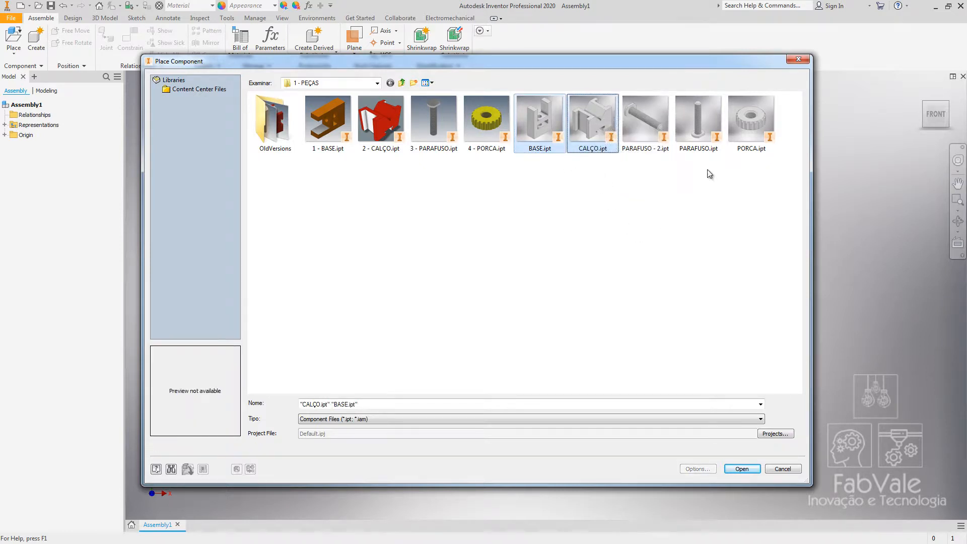
{"action": "left_click", "coordinate": [709, 116], "text": "ctrl"}
{"action": "left_click", "coordinate": [744, 149], "text": "ctrl"}
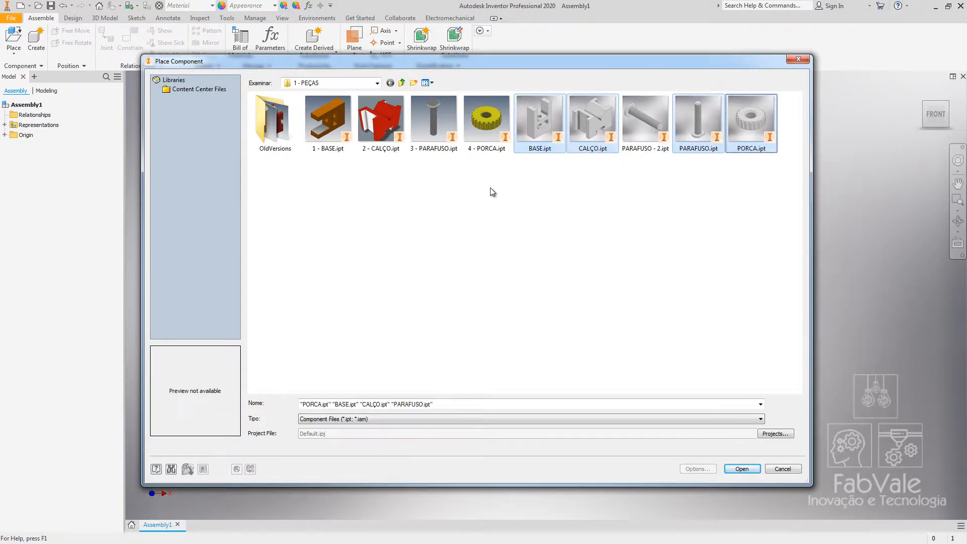
{"action": "left_click_drag", "start_coordinate": [499, 193], "coordinate": [323, 108]}
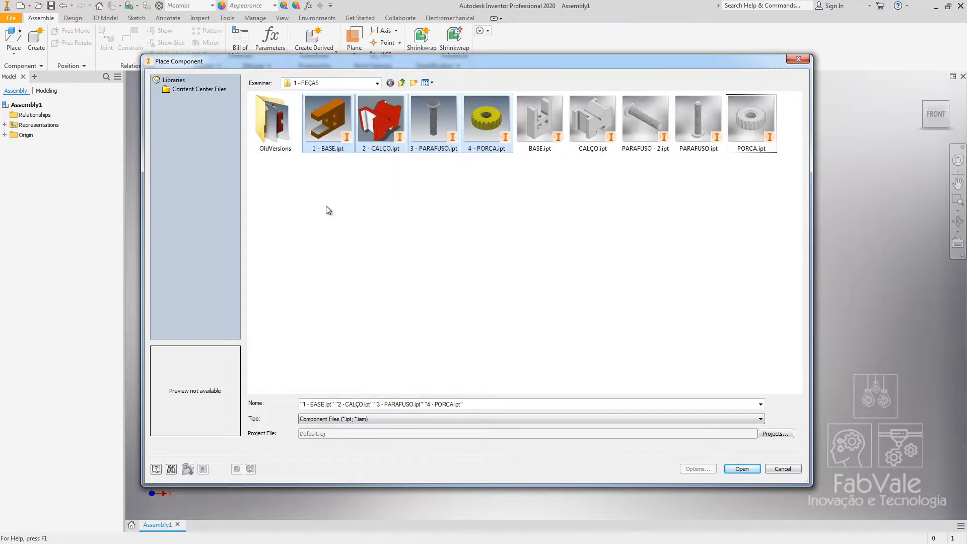
{"action": "left_click_drag", "start_coordinate": [537, 179], "coordinate": [778, 103]}
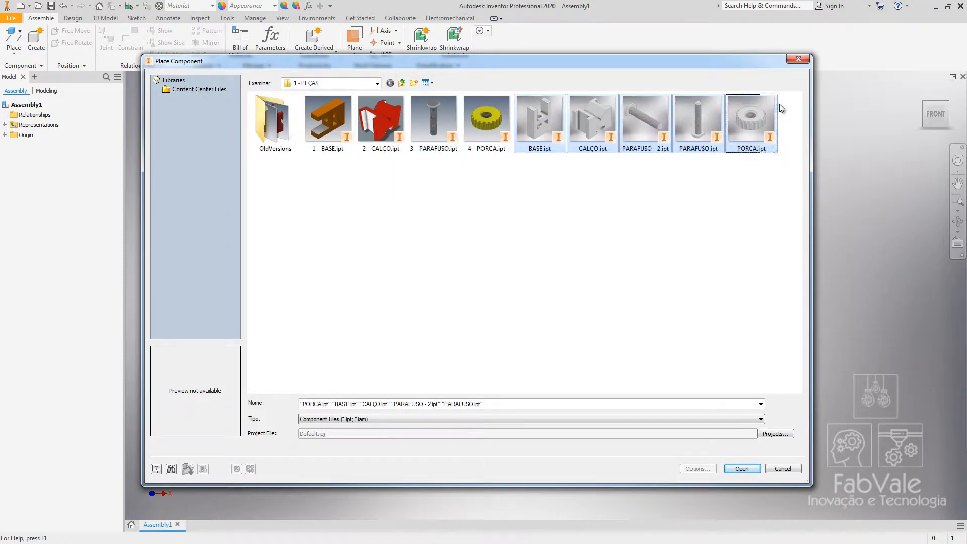
{"action": "left_click", "coordinate": [638, 111], "text": "ctrl"}
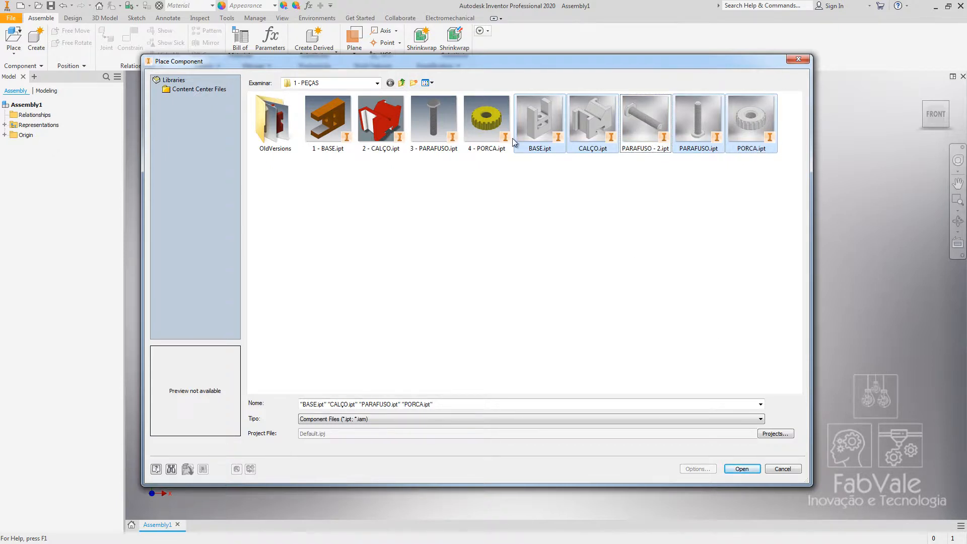
{"action": "left_click", "coordinate": [742, 469]}
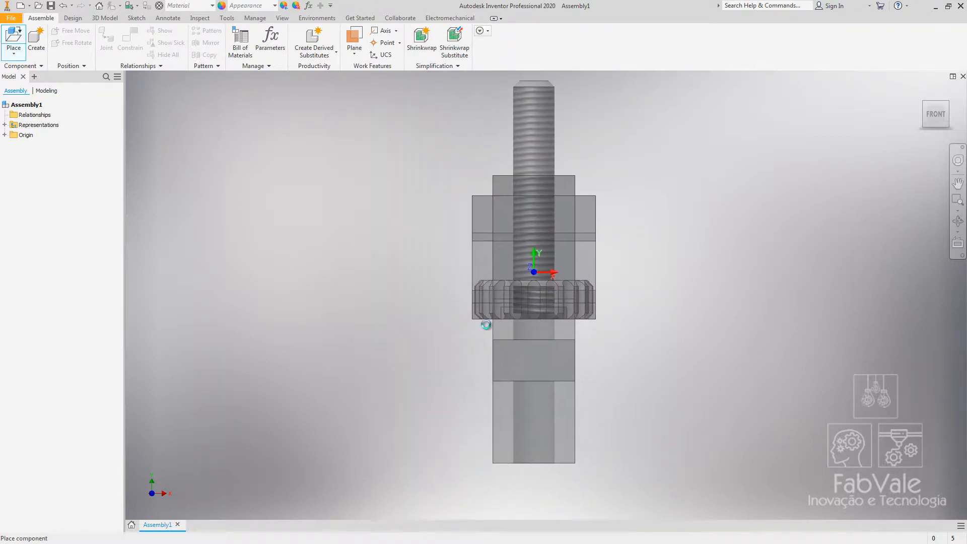
{"action": "left_click", "coordinate": [747, 240]}
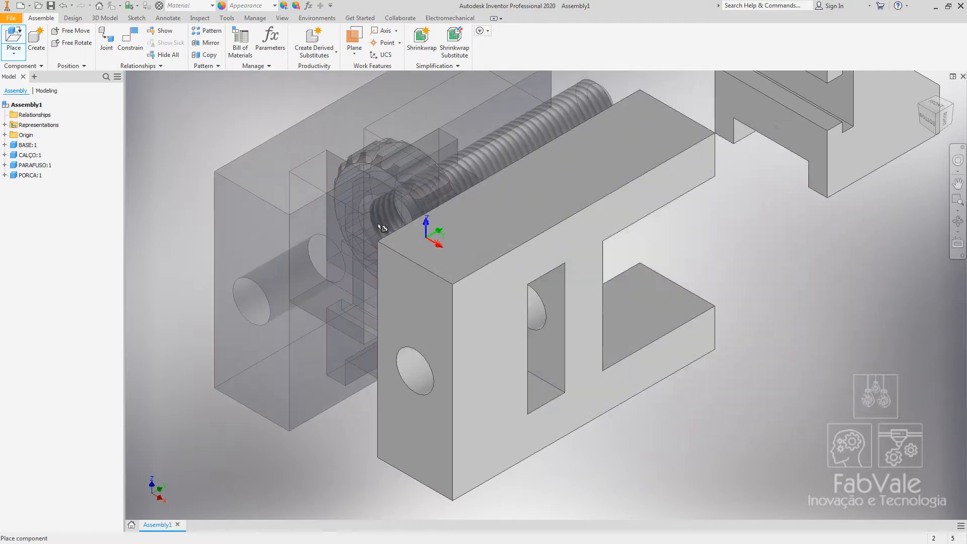
Spread the base, shim, screw and nut apart in the workspace so each part stands separately.
{"action": "left_click_drag", "start_coordinate": [434, 251], "coordinate": [440, 261]}
{"action": "scroll", "coordinate": [440, 262], "scroll_direction": "up", "scroll_amount": 3}
{"action": "scroll", "coordinate": [421, 273], "scroll_direction": "up", "scroll_amount": 3}
{"action": "middle_click_drag", "start_coordinate": [421, 273], "coordinate": [402, 317]}
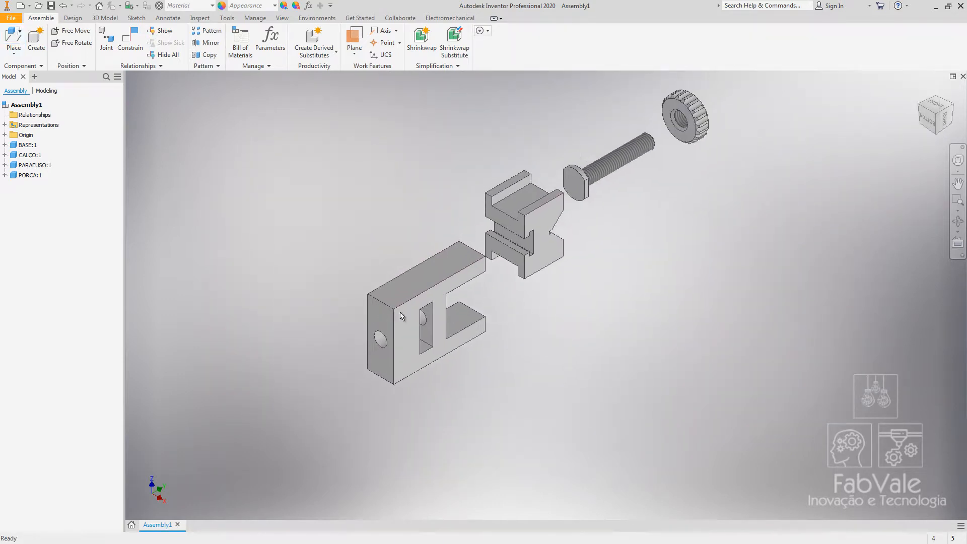
{"action": "middle_click_drag", "start_coordinate": [574, 154], "coordinate": [495, 297], "text": "shift"}
{"action": "left_click_drag", "start_coordinate": [468, 282], "coordinate": [727, 338]}
{"action": "left_click_drag", "start_coordinate": [410, 264], "coordinate": [657, 249]}
{"action": "left_click_drag", "start_coordinate": [391, 217], "coordinate": [536, 226]}
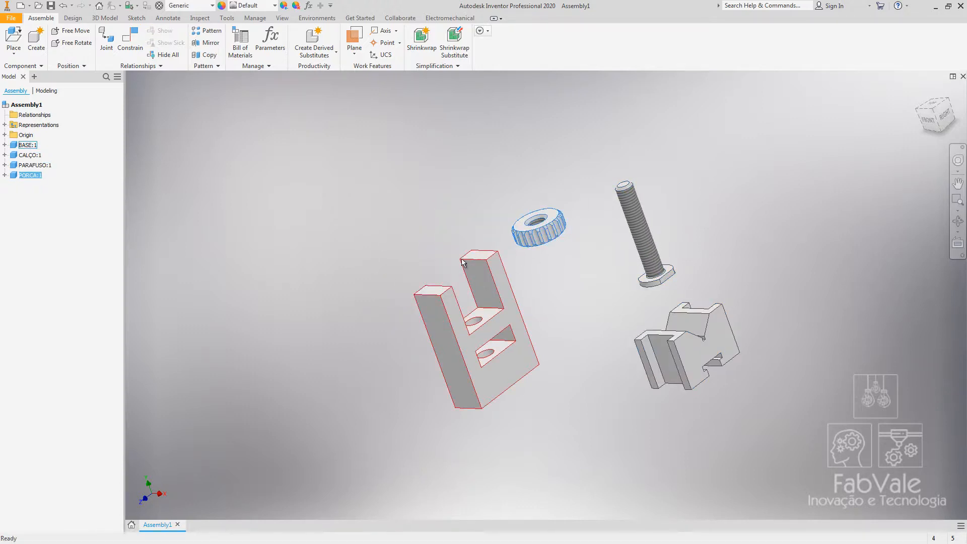
{"action": "middle_click_drag", "start_coordinate": [464, 261], "coordinate": [508, 256], "text": "shift"}
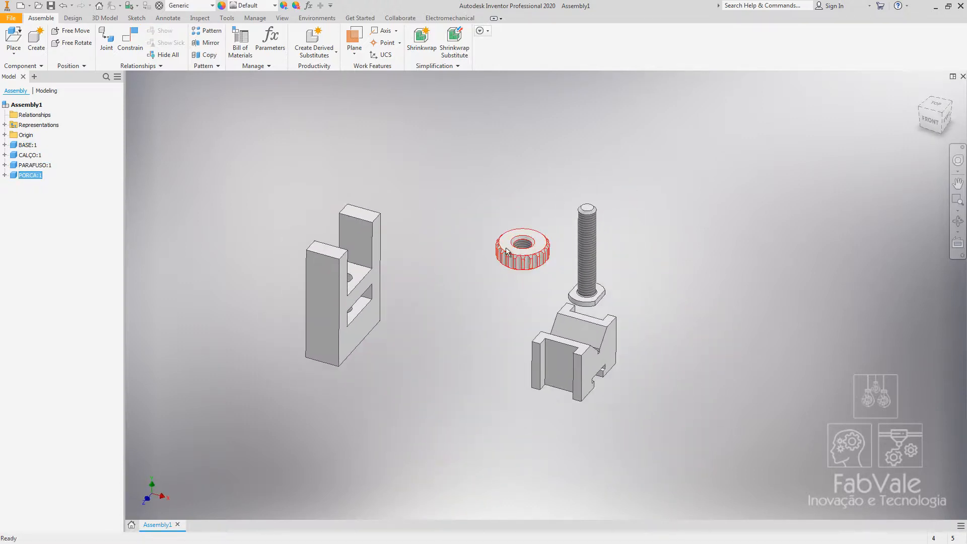
{"action": "left_click", "coordinate": [463, 191]}
Place five more instances of PORCA.ipt around the assembly workspace.
{"action": "left_click", "coordinate": [14, 39]}
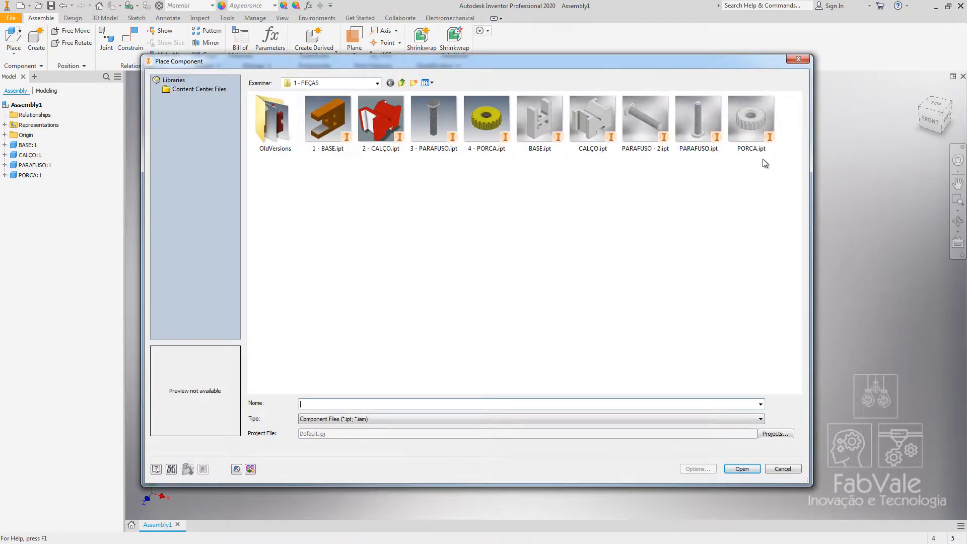
{"action": "double_click", "coordinate": [751, 118]}
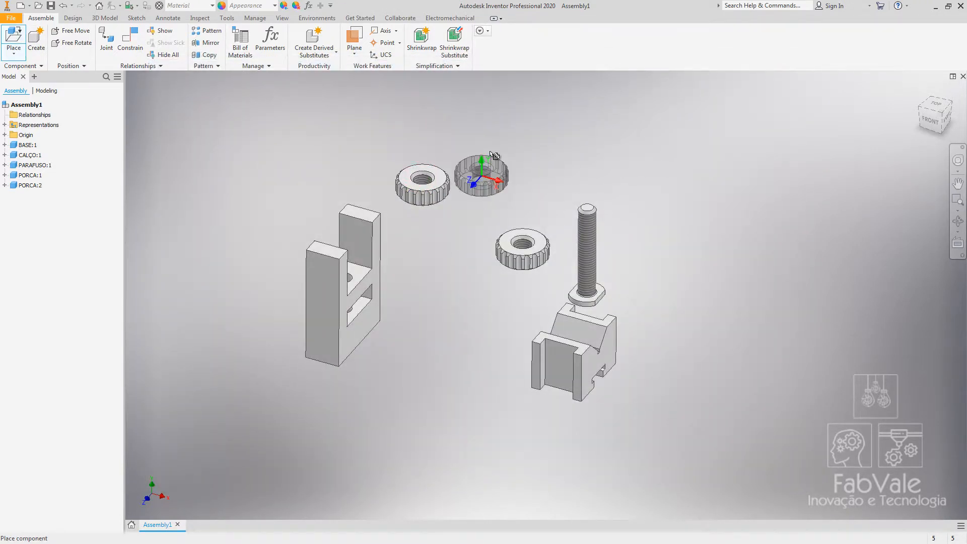
{"action": "left_click", "coordinate": [491, 152]}
{"action": "left_click", "coordinate": [719, 162]}
{"action": "left_click", "coordinate": [741, 323]}
{"action": "left_click", "coordinate": [717, 392]}
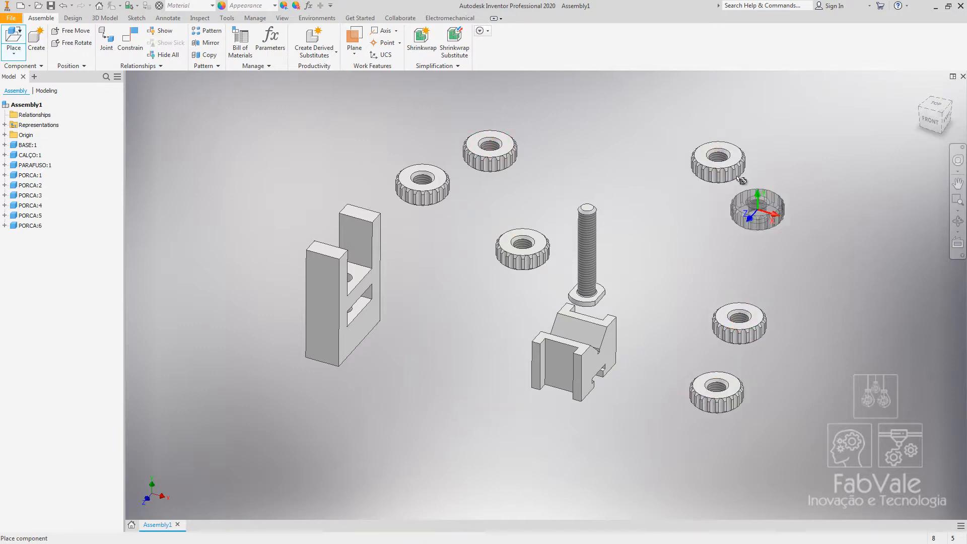
{"action": "key", "text": "Escape"}
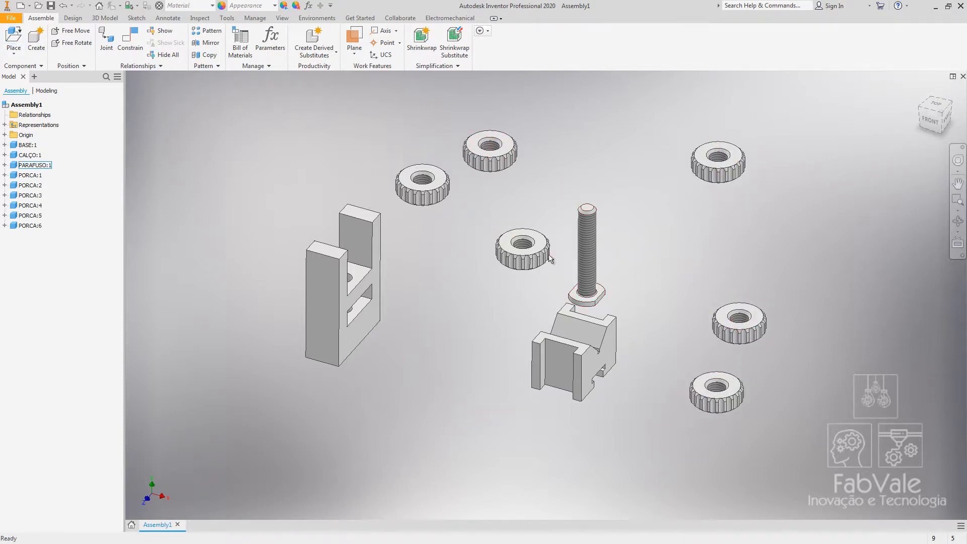
Move the screw away from the shim and paste three copies of it, spreading them out.
{"action": "left_click_drag", "start_coordinate": [604, 292], "coordinate": [602, 197]}
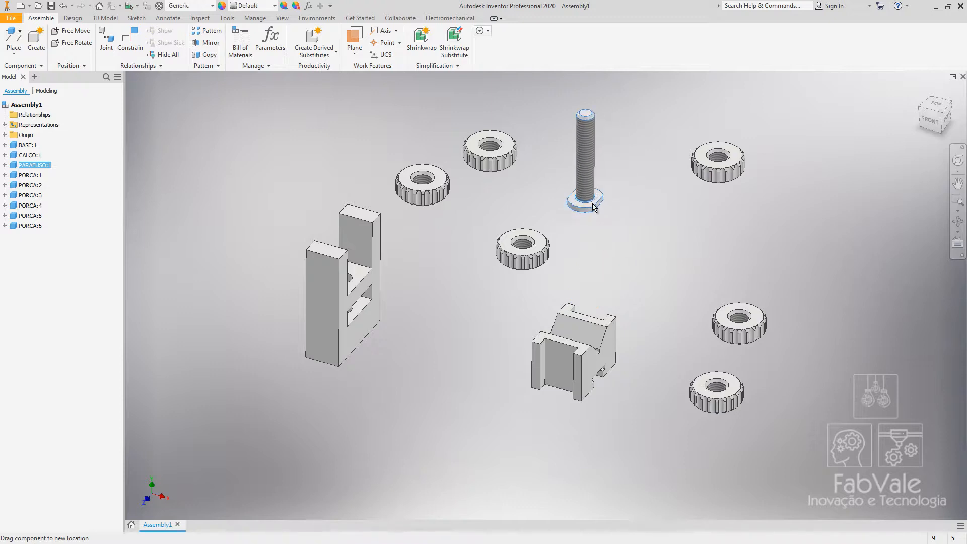
{"action": "left_click", "coordinate": [615, 270]}
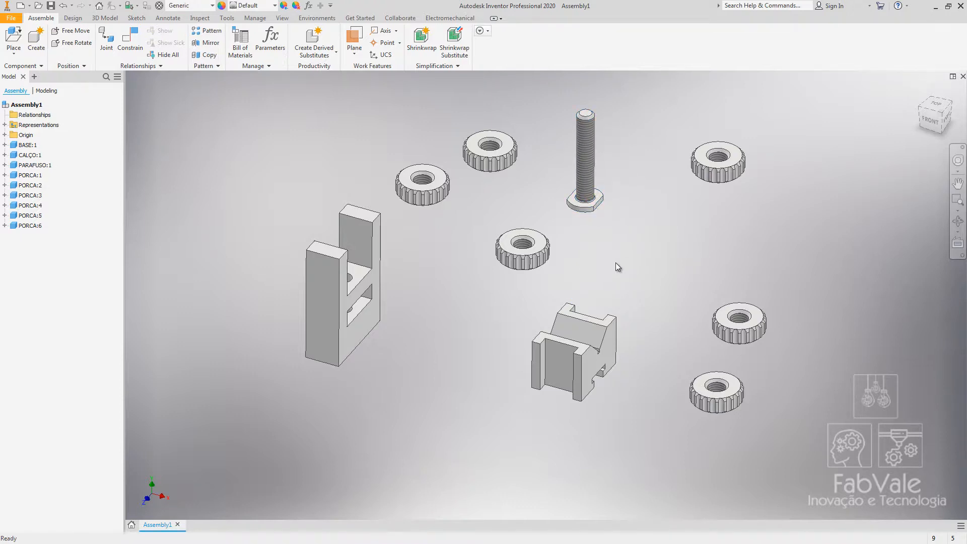
{"action": "key", "text": "ctrl+v"}
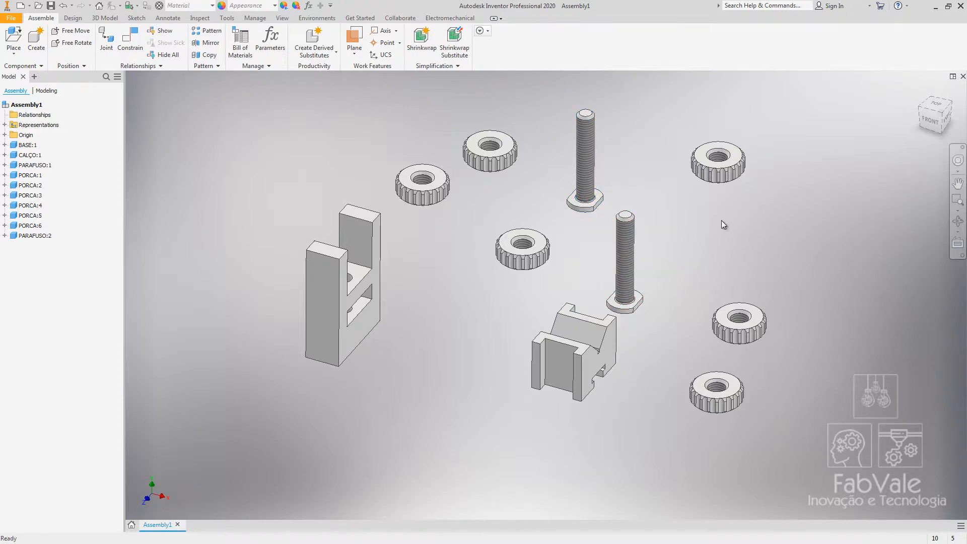
{"action": "key", "text": "ctrl+v"}
{"action": "key", "text": "ctrl+v"}
{"action": "left_click_drag", "start_coordinate": [683, 343], "coordinate": [627, 383]}
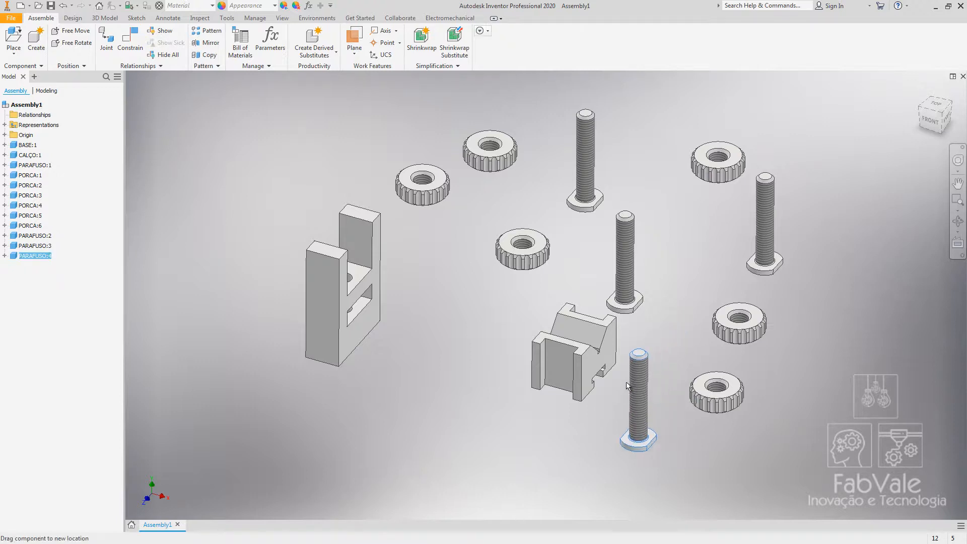
{"action": "left_click_drag", "start_coordinate": [627, 259], "coordinate": [667, 215]}
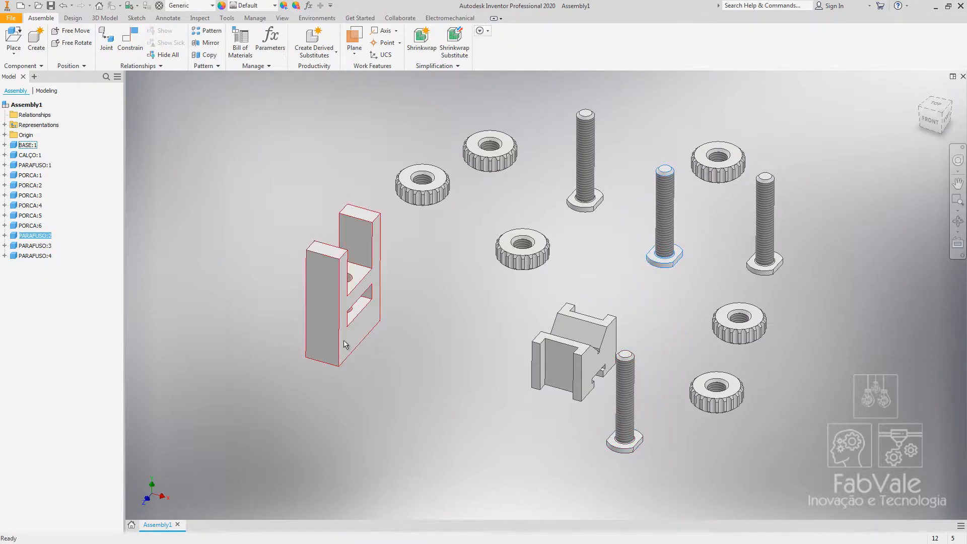
Delete the three extra screw instances, keeping only the first screw.
{"action": "left_click", "coordinate": [625, 398], "text": "ctrl"}
{"action": "left_click", "coordinate": [765, 221], "text": "ctrl"}
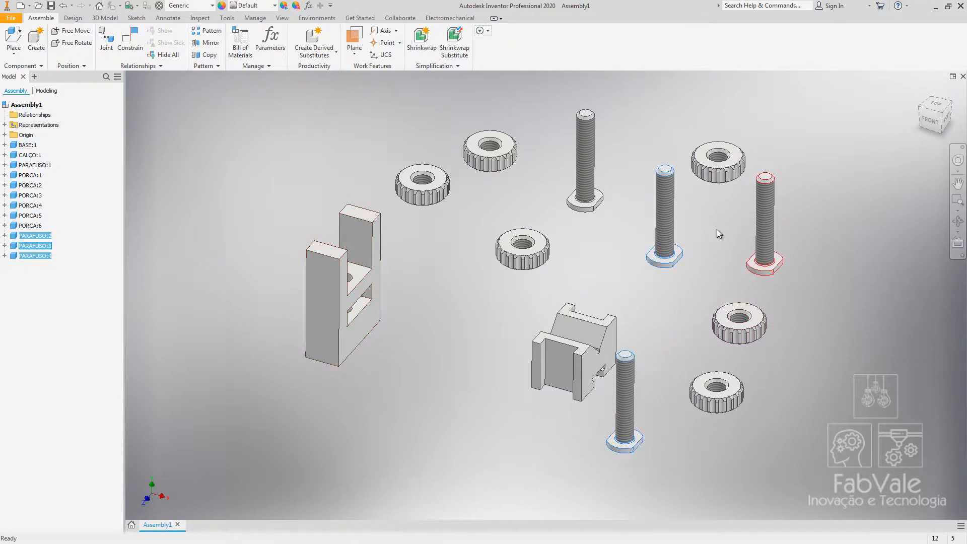
{"action": "key", "text": "Delete"}
Delete the five extra nut instances, keeping only the first nut.
{"action": "left_click_drag", "start_coordinate": [841, 463], "coordinate": [682, 80]}
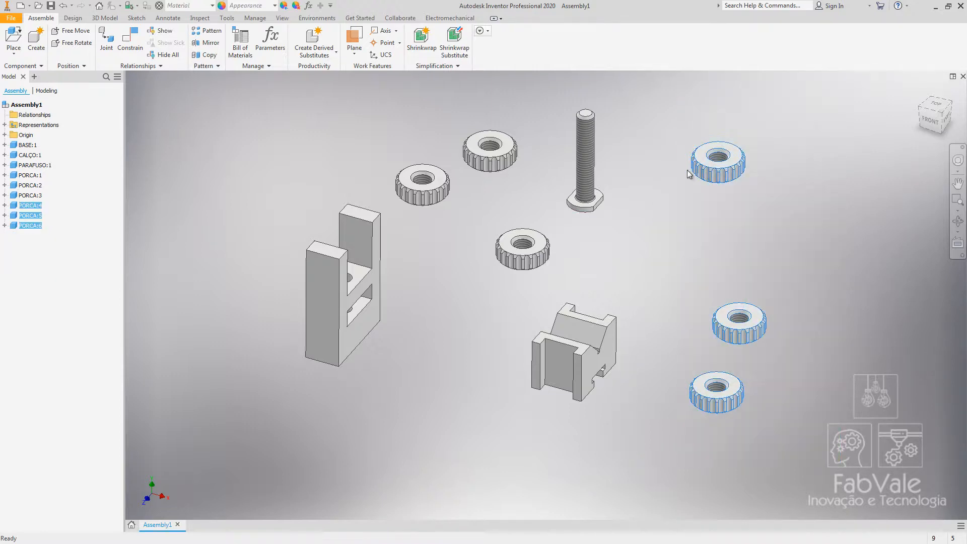
{"action": "key", "text": "Delete"}
{"action": "left_click", "coordinate": [485, 163]}
{"action": "key", "text": "Delete"}
{"action": "left_click", "coordinate": [436, 199]}
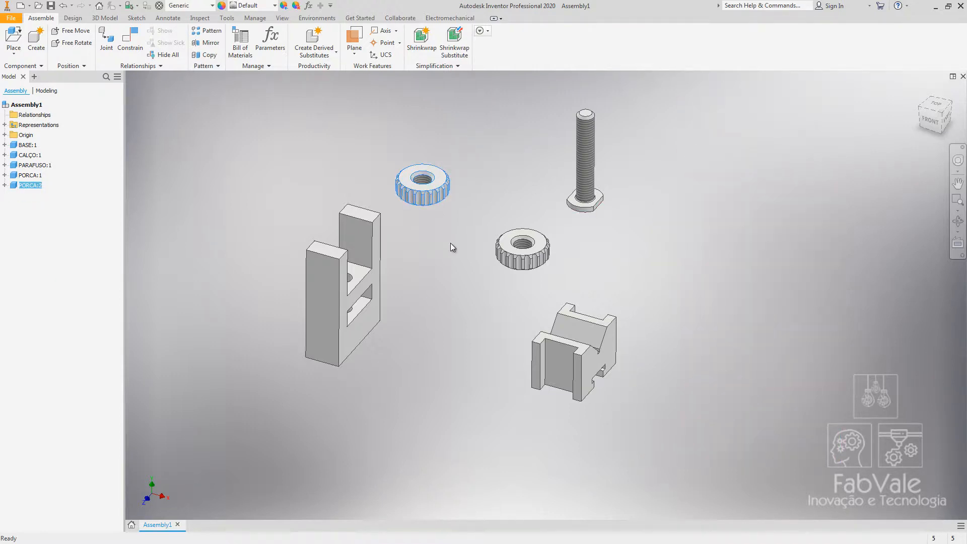
{"action": "key", "text": "Delete"}
Rearrange the base, screw, nut and shim in the workspace, placing the nut near the shim.
{"action": "middle_click_drag", "start_coordinate": [451, 243], "coordinate": [502, 263]}
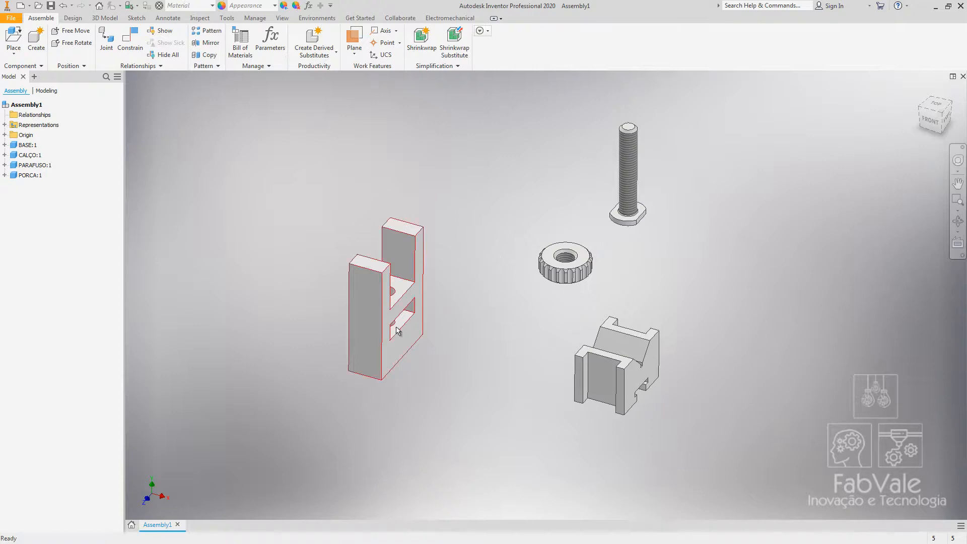
{"action": "middle_click_drag", "start_coordinate": [397, 327], "coordinate": [377, 316], "text": "shift"}
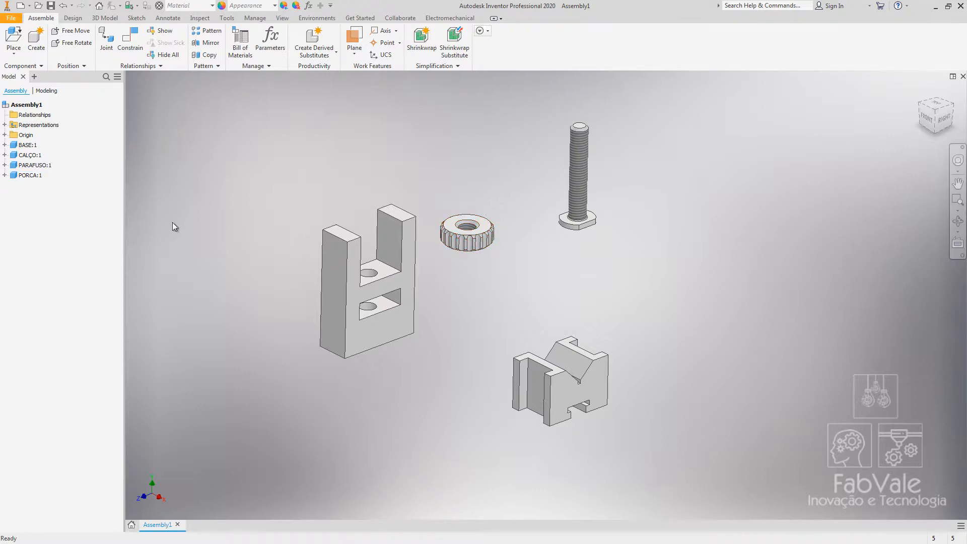
{"action": "middle_click_drag", "start_coordinate": [539, 441], "coordinate": [589, 438]}
{"action": "middle_click_drag", "start_coordinate": [410, 98], "coordinate": [403, 162], "text": "shift"}
{"action": "middle_click_drag", "start_coordinate": [494, 211], "coordinate": [493, 192], "text": "shift"}
{"action": "left_click_drag", "start_coordinate": [461, 249], "coordinate": [655, 302]}
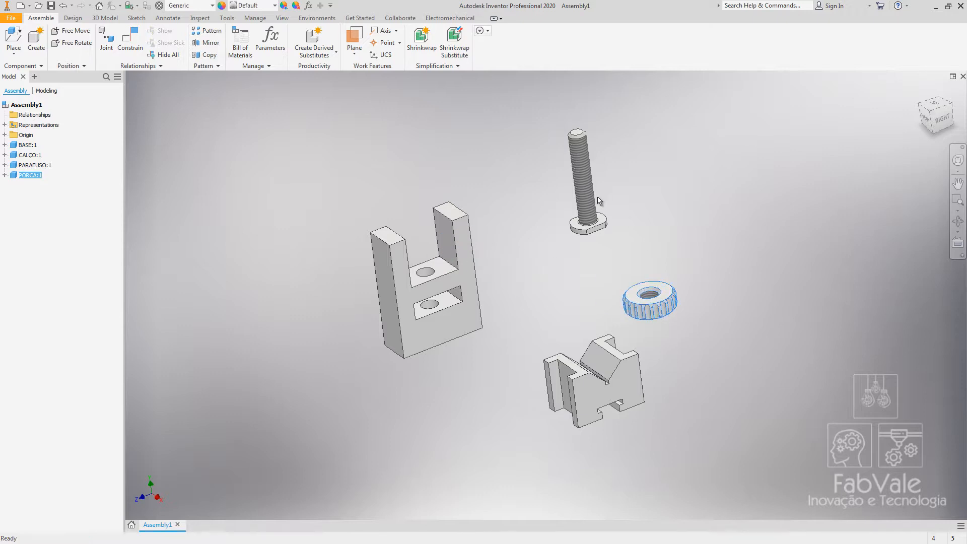
{"action": "left_click_drag", "start_coordinate": [586, 196], "coordinate": [483, 427]}
{"action": "left_click_drag", "start_coordinate": [604, 382], "coordinate": [712, 327]}
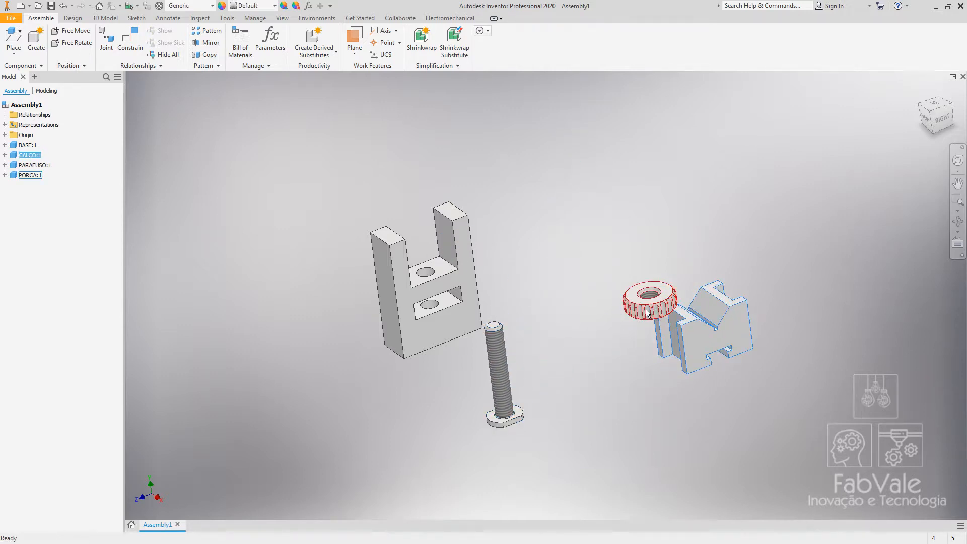
{"action": "left_click_drag", "start_coordinate": [649, 302], "coordinate": [571, 359]}
{"action": "left_click_drag", "start_coordinate": [494, 392], "coordinate": [569, 229]}
{"action": "left_click_drag", "start_coordinate": [681, 342], "coordinate": [633, 384]}
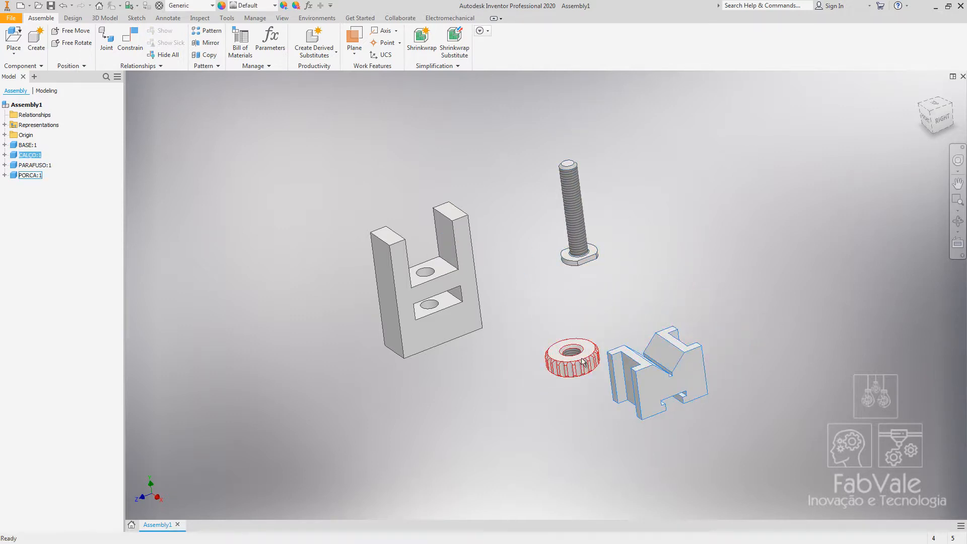
{"action": "mouse_move", "coordinate": [447, 363]}
{"action": "middle_mouse_down", "text": "shift"}
{"action": "mouse_move", "coordinate": [445, 323]}
{"action": "mouse_move", "coordinate": [492, 346]}
{"action": "mouse_move", "coordinate": [485, 320]}
{"action": "mouse_move", "coordinate": [458, 352]}
{"action": "middle_mouse_up", "text": "shift"}
Toggle the Grounded setting of the base component.
{"action": "left_click", "coordinate": [29, 145]}
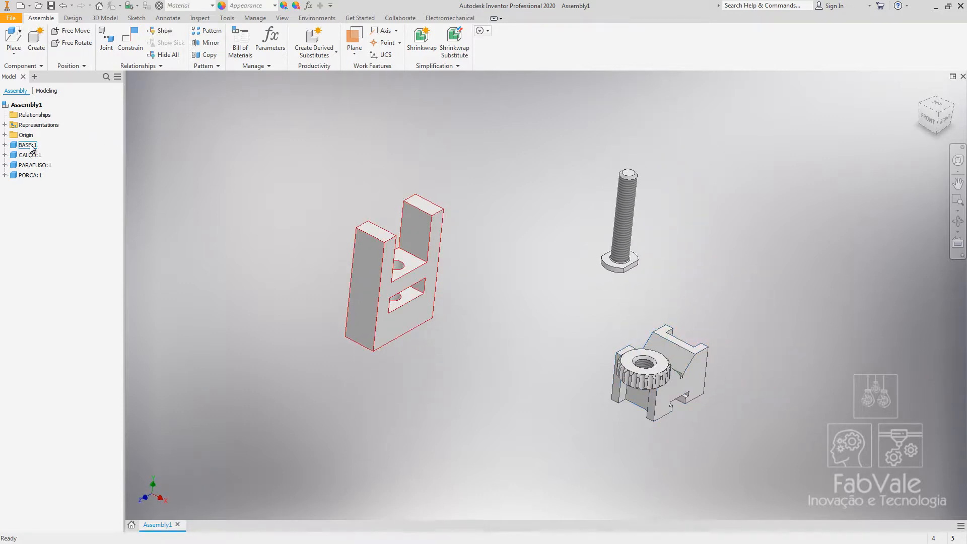
{"action": "right_click", "coordinate": [31, 148]}
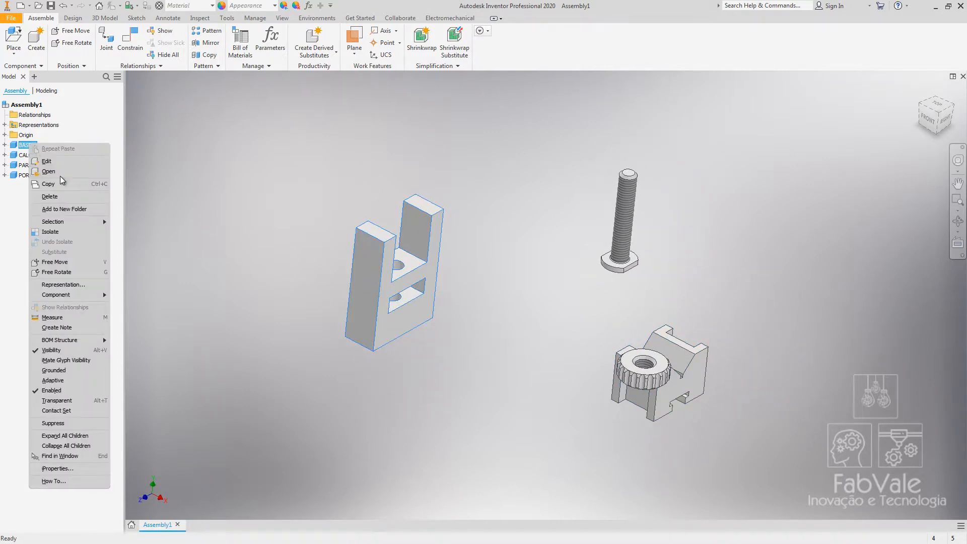
{"action": "left_click", "coordinate": [54, 370]}
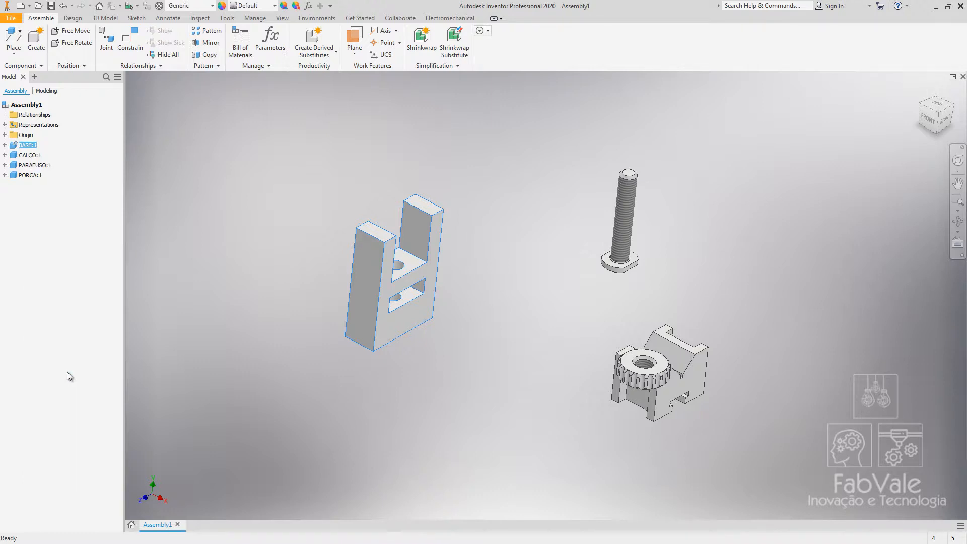
{"action": "left_click", "coordinate": [61, 334]}
{"action": "middle_click_drag", "start_coordinate": [466, 312], "coordinate": [446, 307], "text": "shift"}
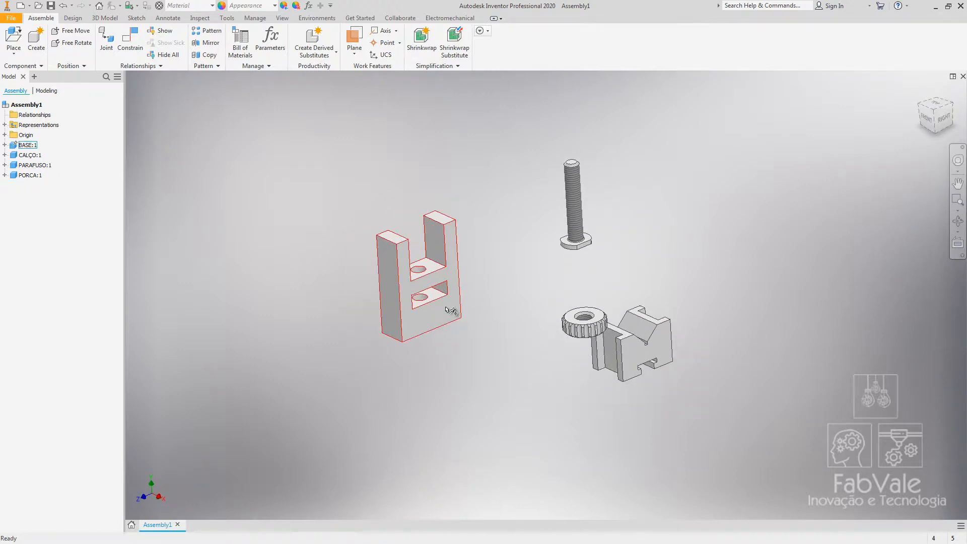
Move the screw beside the base, the nut above the shim and the shim to the side.
{"action": "scroll", "coordinate": [456, 328], "scroll_direction": "up", "scroll_amount": 4}
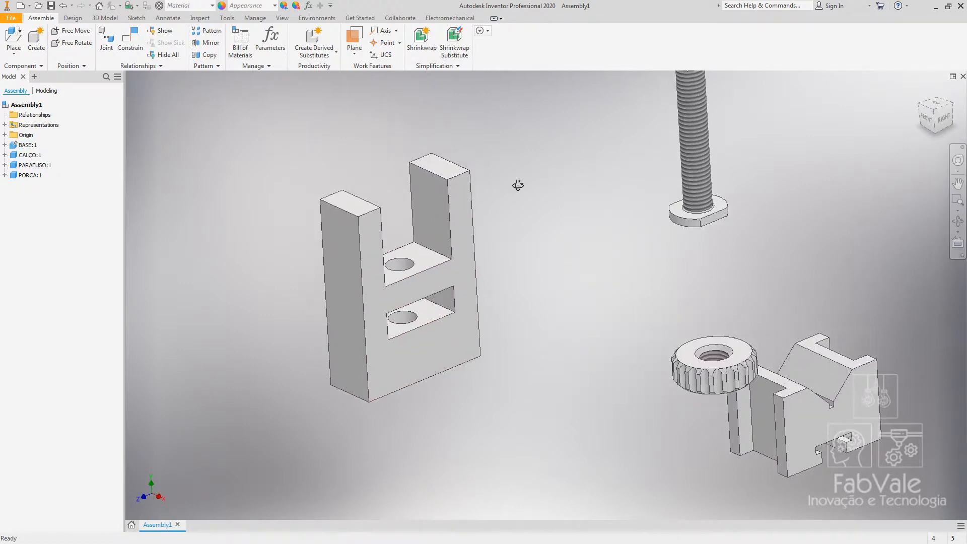
{"action": "left_click", "coordinate": [431, 270]}
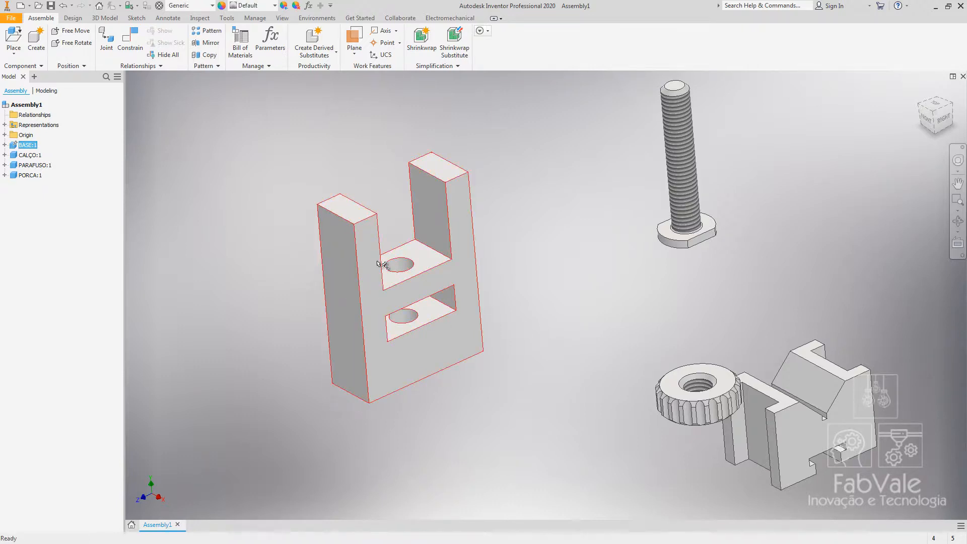
{"action": "left_click_drag", "start_coordinate": [671, 234], "coordinate": [501, 408]}
{"action": "left_click_drag", "start_coordinate": [697, 398], "coordinate": [677, 227]}
{"action": "left_click_drag", "start_coordinate": [833, 400], "coordinate": [712, 314]}
{"action": "key", "text": "alt+Tab"}
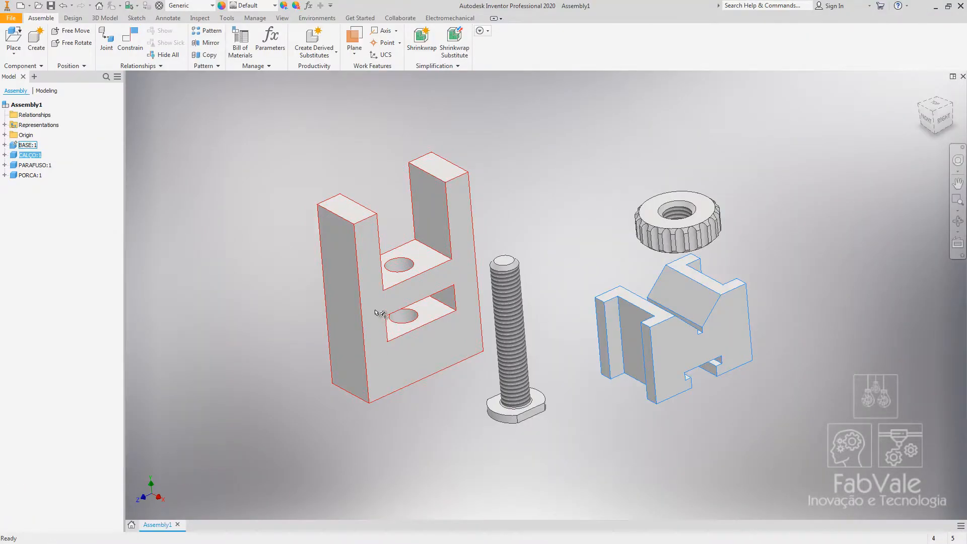
Free-rotate the screw so its head points upward.
{"action": "middle_click_drag", "start_coordinate": [201, 166], "coordinate": [243, 171]}
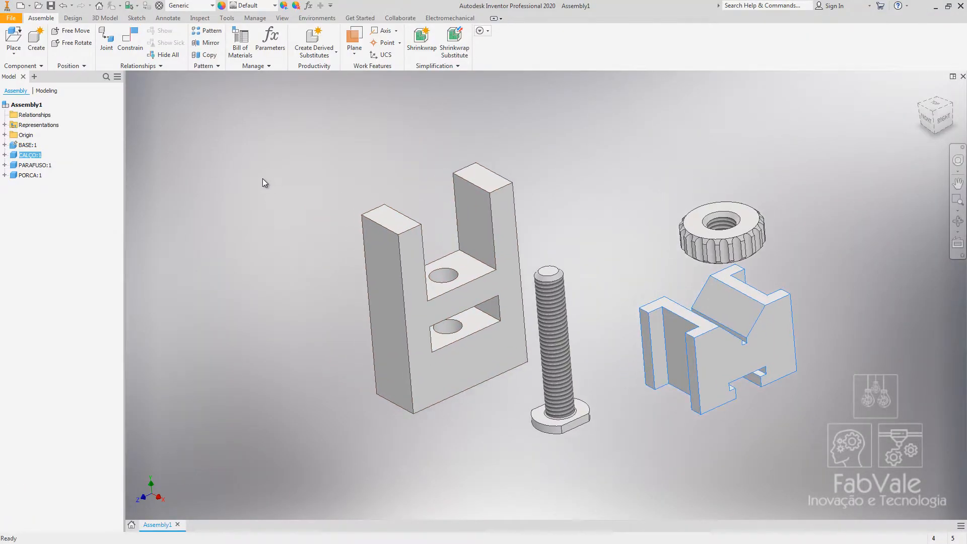
{"action": "middle_click_drag", "start_coordinate": [343, 199], "coordinate": [353, 217], "text": "shift"}
{"action": "left_click", "coordinate": [596, 153]}
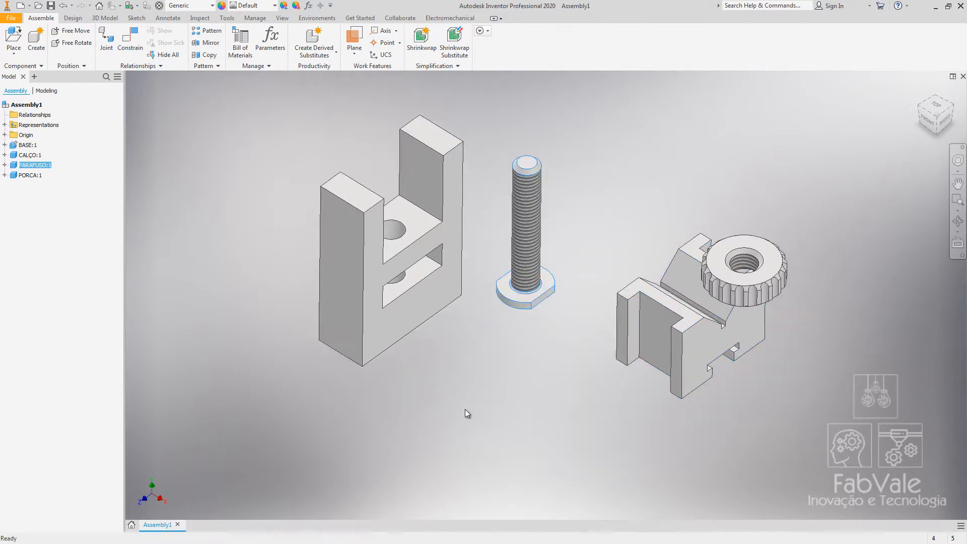
{"action": "left_click", "coordinate": [522, 278]}
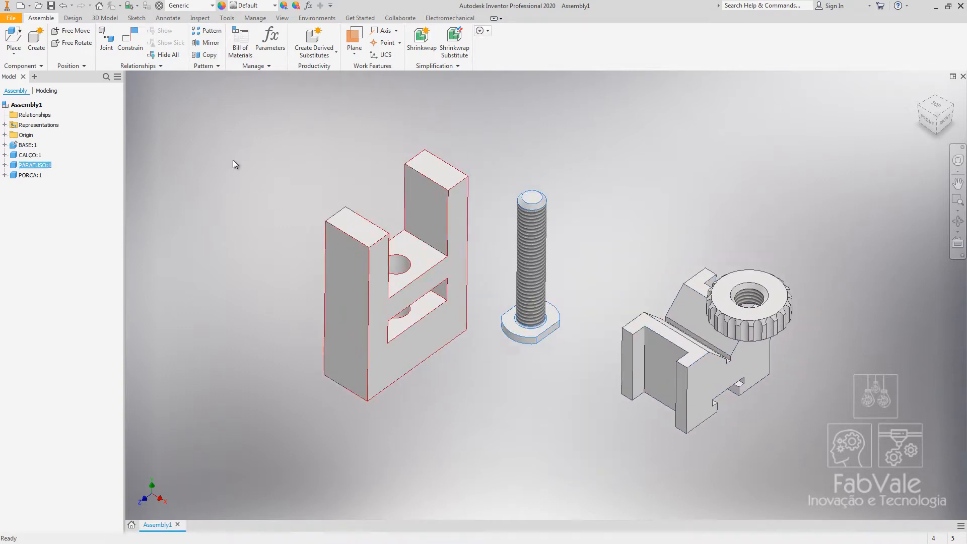
{"action": "left_click", "coordinate": [70, 42]}
{"action": "left_click_drag", "start_coordinate": [494, 207], "coordinate": [587, 240]}
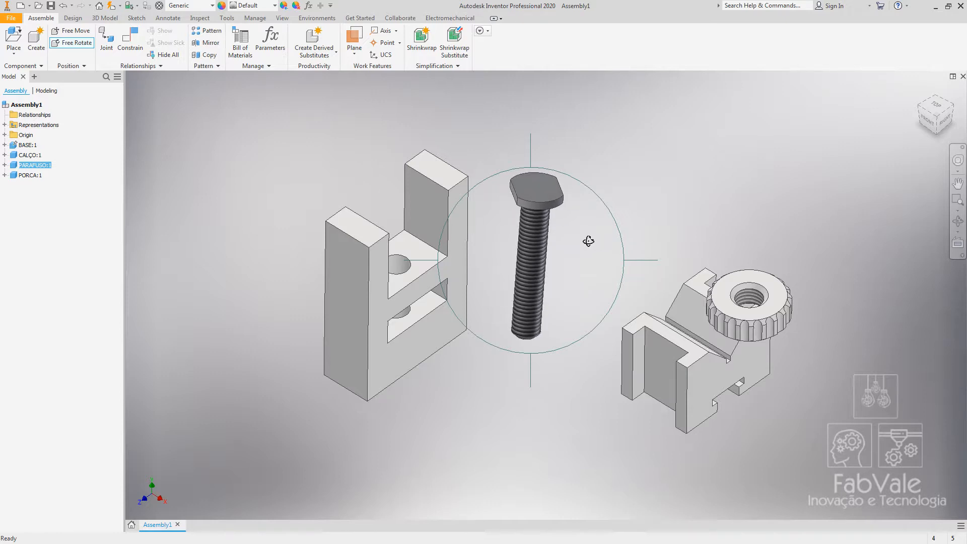
{"action": "right_click", "coordinate": [522, 214]}
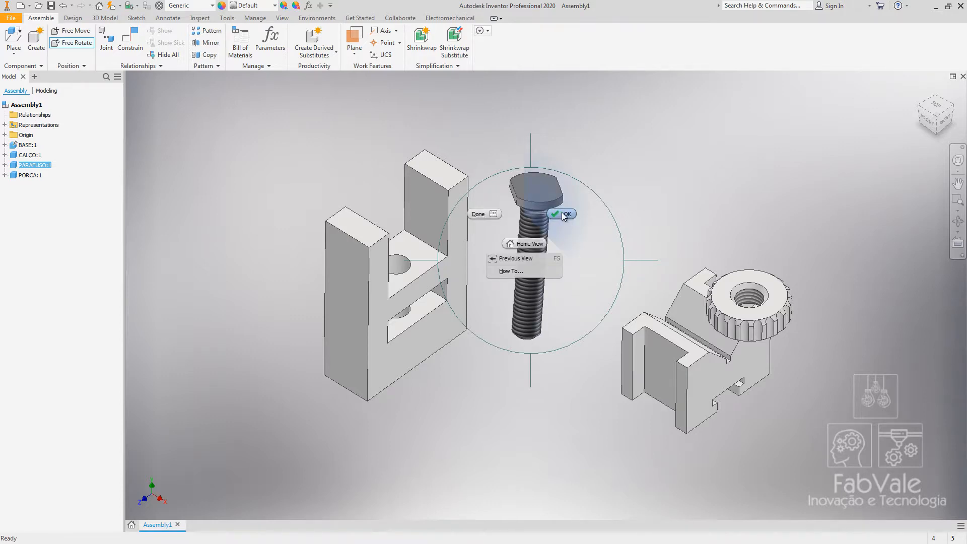
{"action": "left_click", "coordinate": [562, 213]}
{"action": "left_click", "coordinate": [599, 237]}
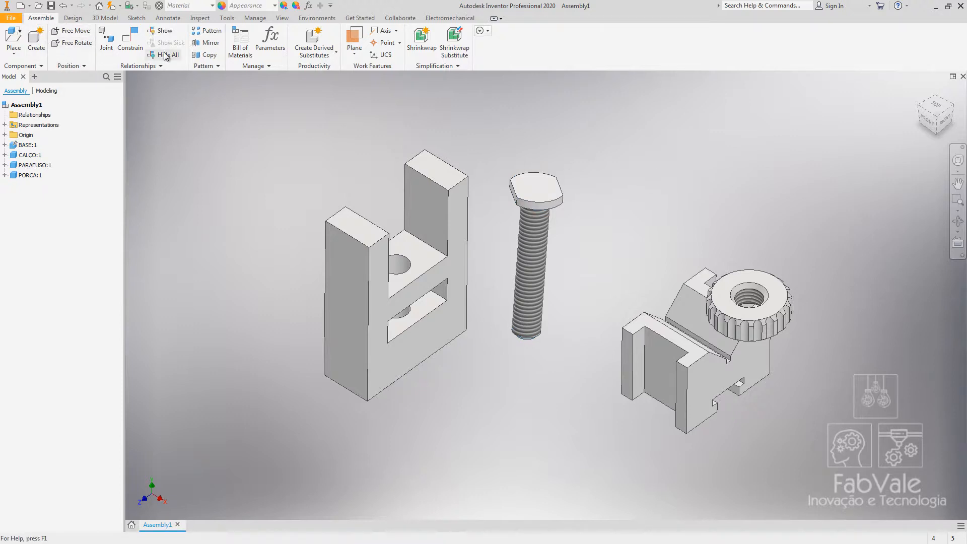
Add a Mate constraint aligning the screw's axis with the base's upper hole.
{"action": "left_click", "coordinate": [130, 51]}
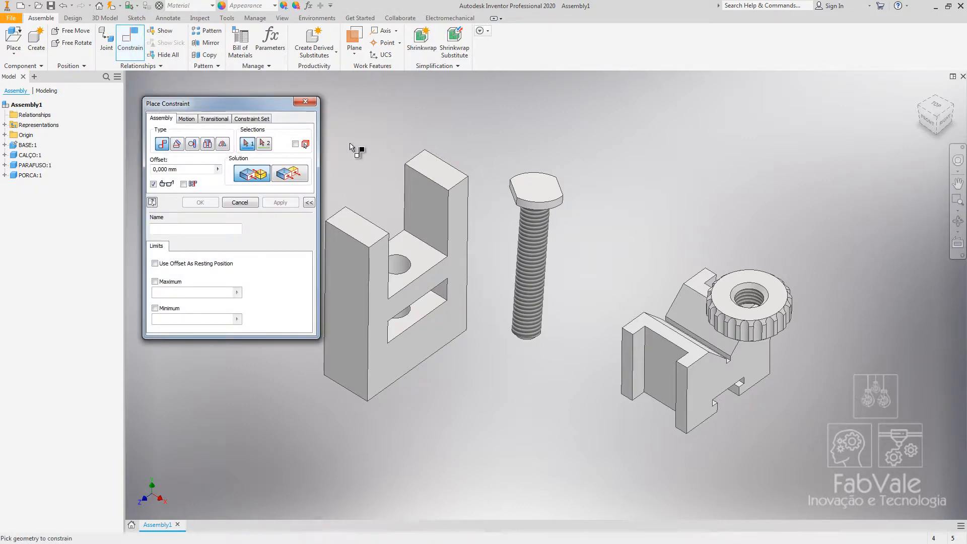
{"action": "middle_click_drag", "start_coordinate": [351, 146], "coordinate": [412, 152]}
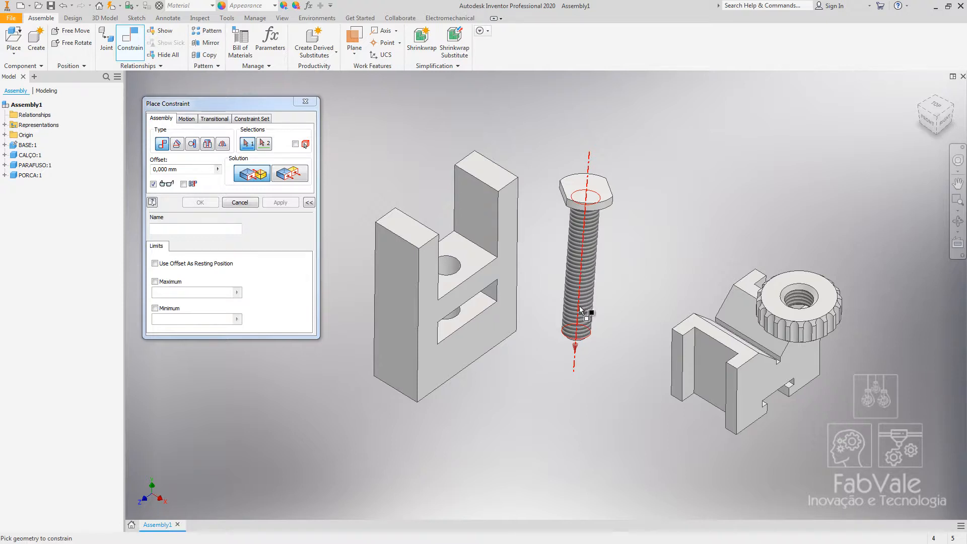
{"action": "left_click", "coordinate": [592, 243]}
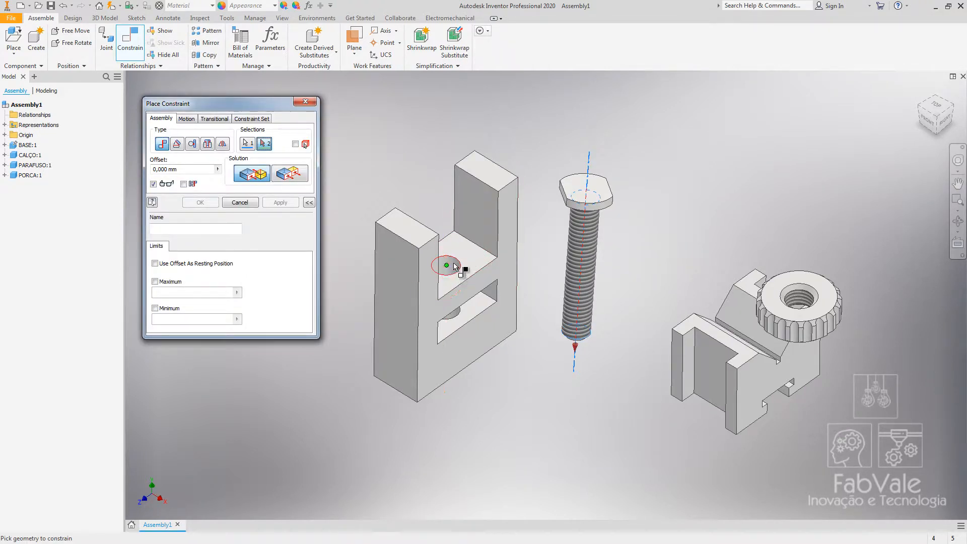
{"action": "left_click", "coordinate": [452, 266]}
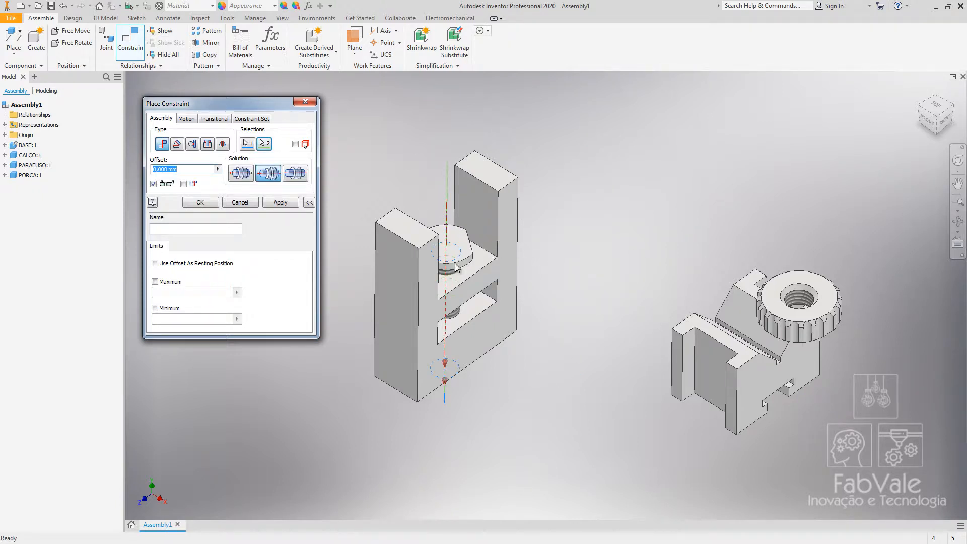
{"action": "left_click", "coordinate": [198, 202]}
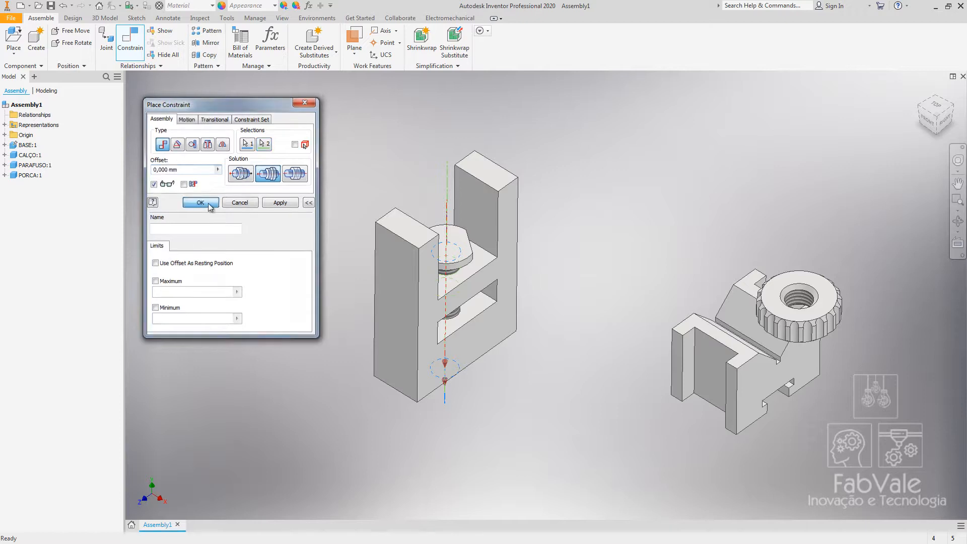
Slide the screw down along its axis into the base's upper hole.
{"action": "middle_click_drag", "start_coordinate": [310, 229], "coordinate": [318, 237]}
{"action": "left_click_drag", "start_coordinate": [473, 274], "coordinate": [401, 111]}
{"action": "scroll", "coordinate": [455, 295], "scroll_direction": "up", "scroll_amount": 5}
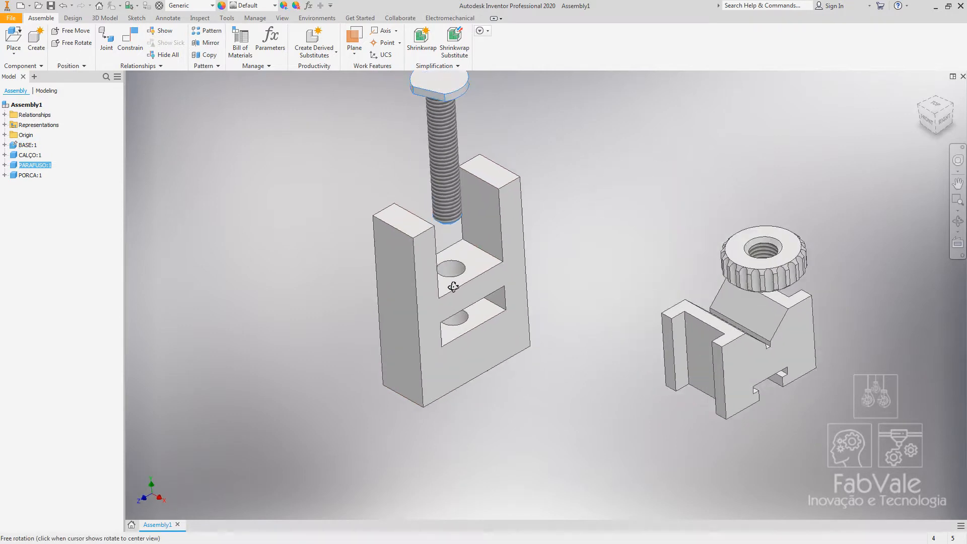
{"action": "left_click_drag", "start_coordinate": [432, 139], "coordinate": [472, 251]}
{"action": "scroll", "coordinate": [630, 270], "scroll_direction": "down", "scroll_amount": 4}
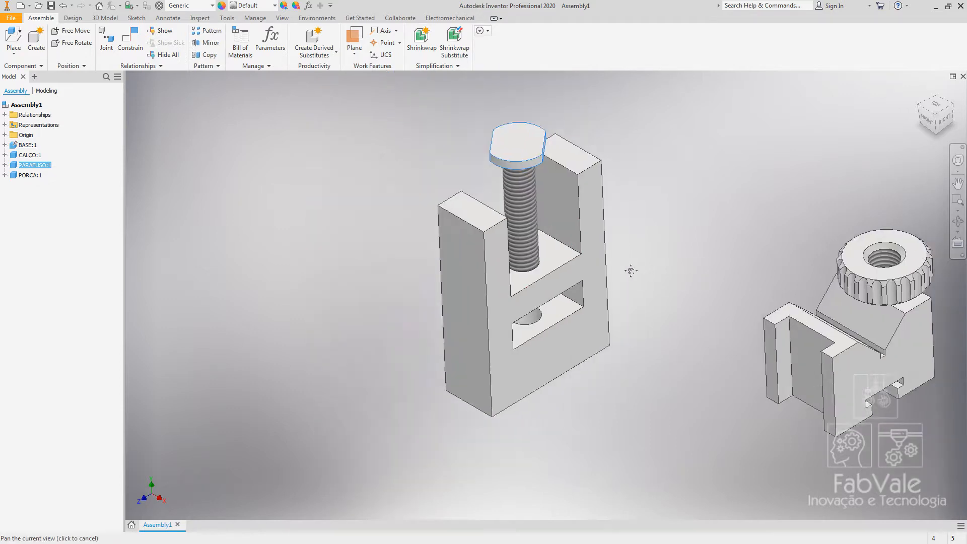
{"action": "left_click_drag", "start_coordinate": [446, 198], "coordinate": [447, 237]}
Add a Mate constraint aligning the nut's axis with the screw's axis.
{"action": "left_click", "coordinate": [130, 39]}
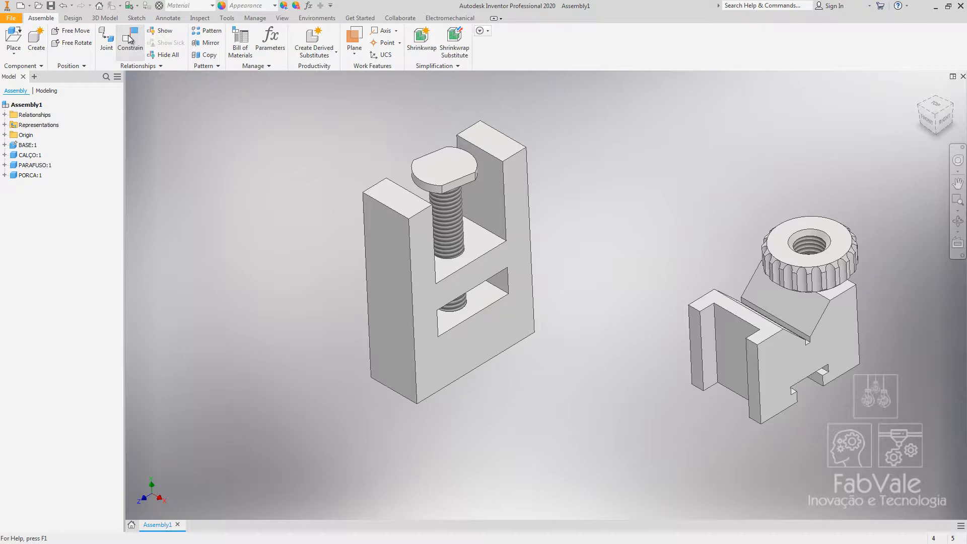
{"action": "left_click", "coordinate": [814, 250]}
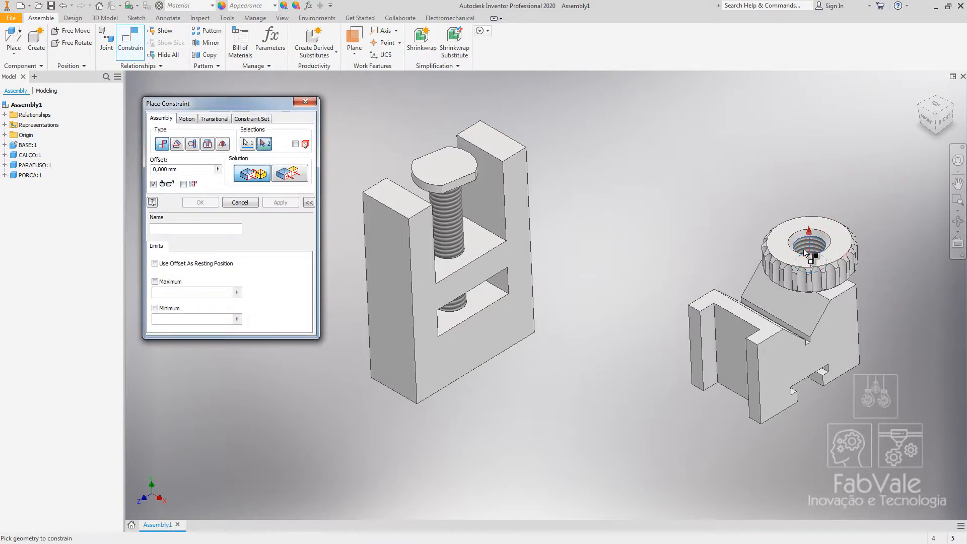
{"action": "left_click", "coordinate": [458, 234]}
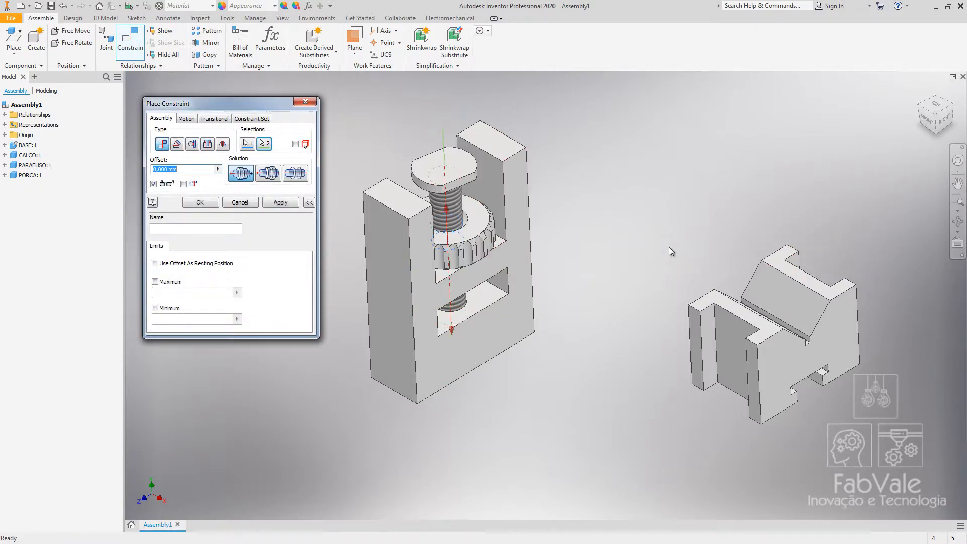
{"action": "left_click", "coordinate": [200, 203]}
Drag the nut down along the screw below the base.
{"action": "left_click_drag", "start_coordinate": [458, 262], "coordinate": [557, 415]}
{"action": "middle_click_drag", "start_coordinate": [490, 452], "coordinate": [457, 445]}
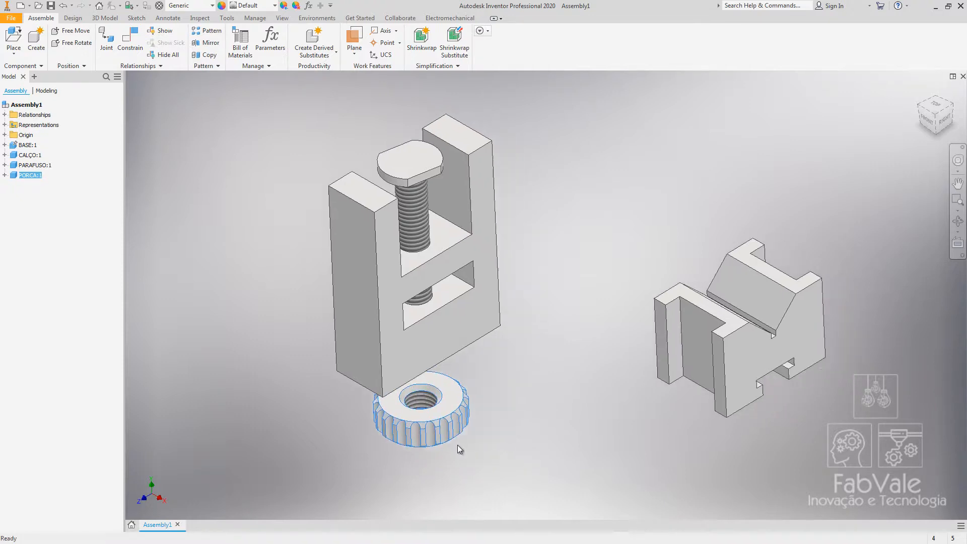
{"action": "left_click", "coordinate": [234, 207]}
Mate the nut's top face to the face of the base's lower opening.
{"action": "left_click", "coordinate": [130, 40]}
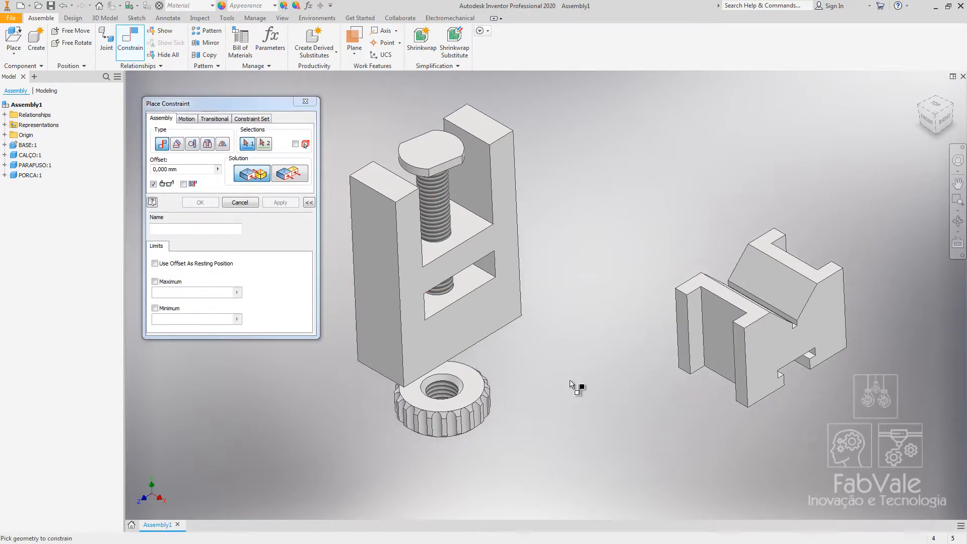
{"action": "left_click", "coordinate": [477, 284]}
{"action": "middle_click_drag", "start_coordinate": [557, 440], "coordinate": [570, 373], "text": "shift"}
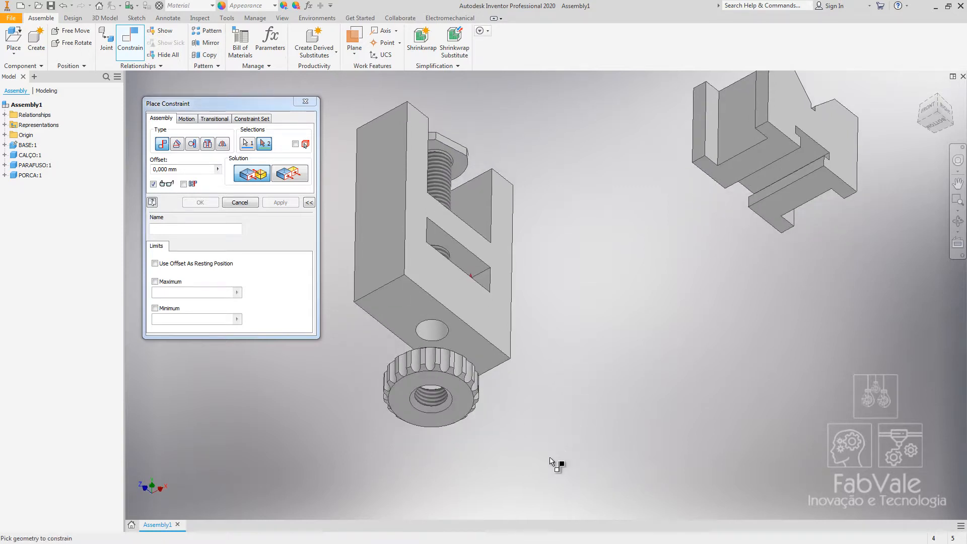
{"action": "left_click", "coordinate": [462, 397]}
{"action": "middle_click_drag", "start_coordinate": [542, 159], "coordinate": [469, 204], "text": "shift"}
{"action": "left_click", "coordinate": [200, 201]}
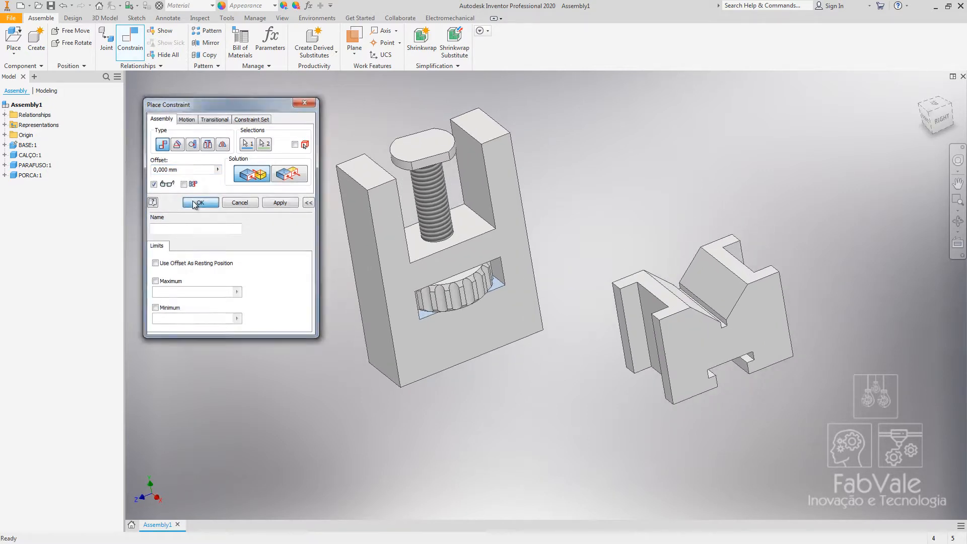
Cut and paste the nut to clear its constraints, placing the new copy beside the base.
{"action": "left_click_drag", "start_coordinate": [369, 307], "coordinate": [450, 283]}
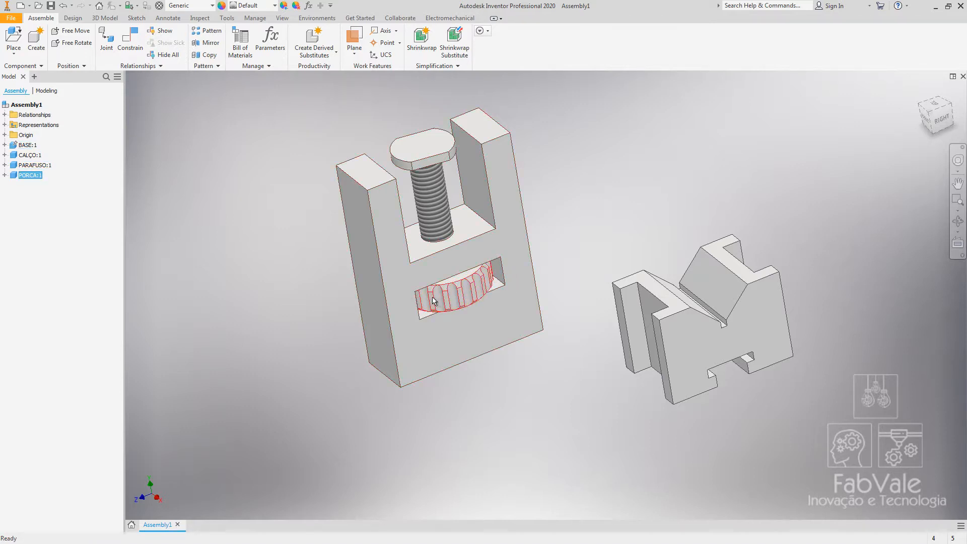
{"action": "middle_click_drag", "start_coordinate": [525, 328], "coordinate": [506, 253], "text": "shift"}
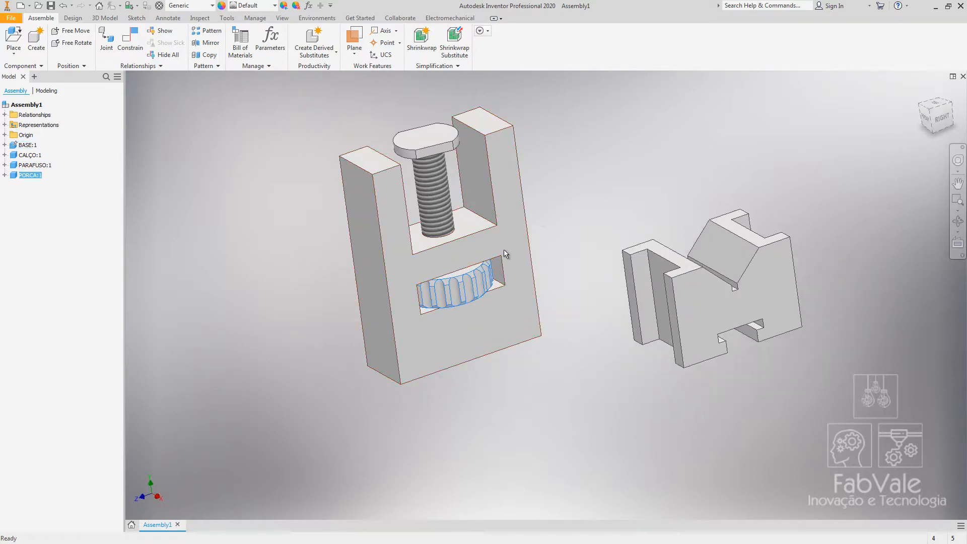
{"action": "middle_click_drag", "start_coordinate": [650, 357], "coordinate": [554, 327], "text": "shift"}
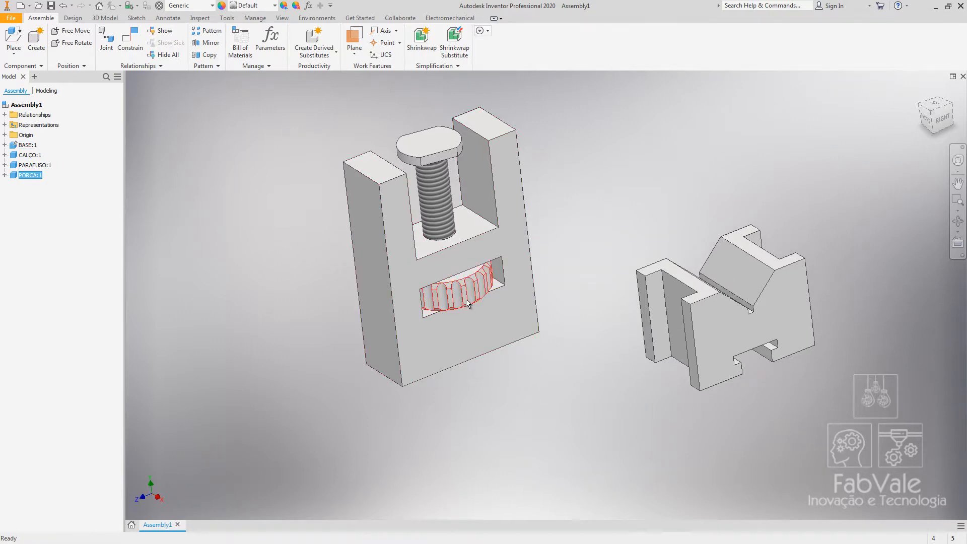
{"action": "key", "text": "ctrl+x"}
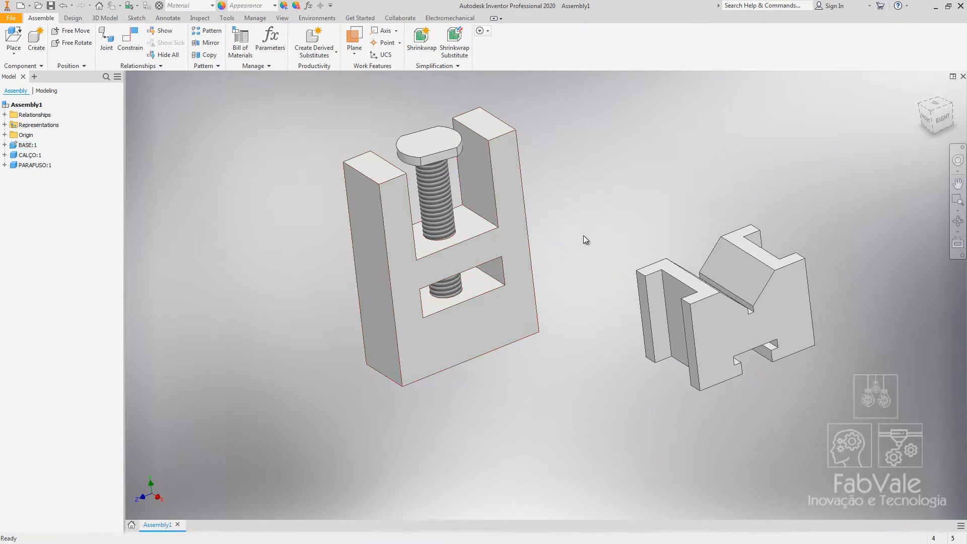
{"action": "key", "text": "ctrl+v"}
{"action": "middle_click_drag", "start_coordinate": [514, 384], "coordinate": [570, 276]}
{"action": "mouse_move", "coordinate": [599, 222]}
{"action": "left_mouse_down"}
{"action": "mouse_move", "coordinate": [344, 347]}
{"action": "mouse_move", "coordinate": [603, 218]}
{"action": "mouse_move", "coordinate": [588, 253]}
{"action": "mouse_move", "coordinate": [605, 264]}
{"action": "mouse_move", "coordinate": [589, 217]}
{"action": "left_mouse_up"}
{"action": "middle_click_drag", "start_coordinate": [568, 315], "coordinate": [558, 337]}
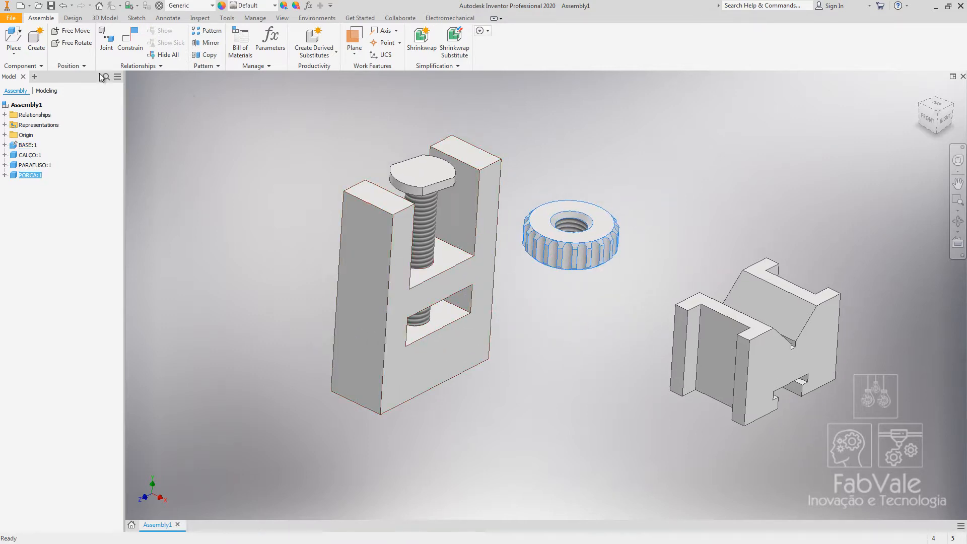
Add an Insert constraint seating the nut's hole edge onto the screw inside the base's lower opening.
{"action": "left_click", "coordinate": [134, 39]}
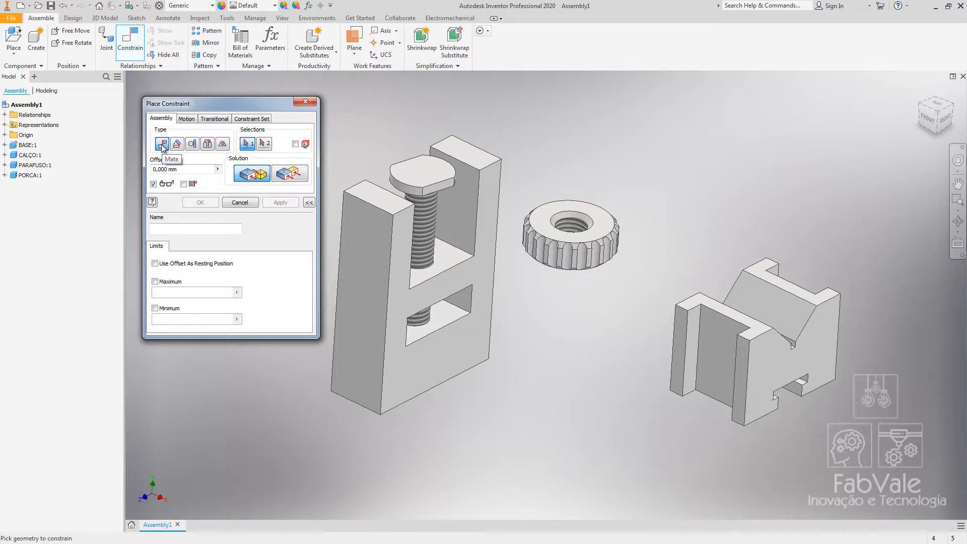
{"action": "left_click", "coordinate": [208, 144]}
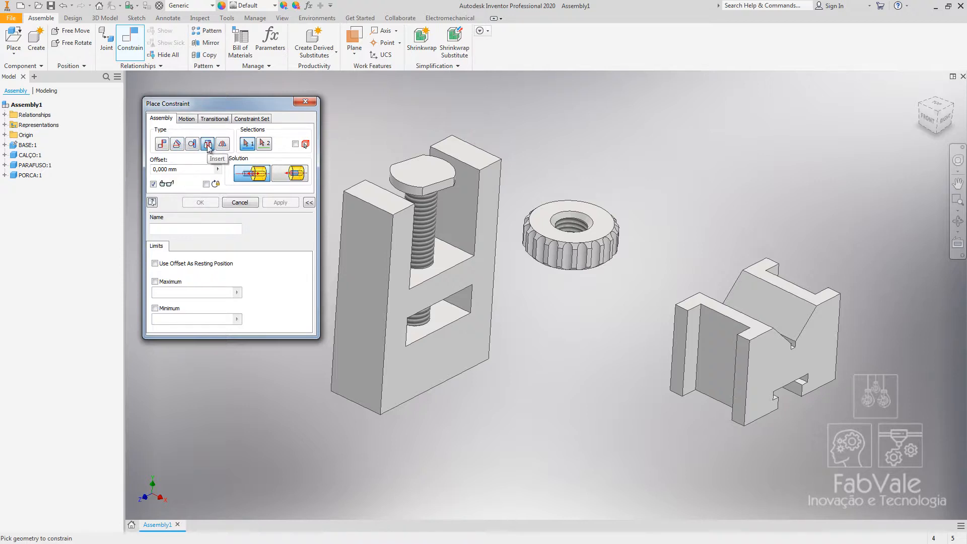
{"action": "middle_click_drag", "start_coordinate": [554, 152], "coordinate": [561, 99], "text": "shift"}
{"action": "scroll", "coordinate": [549, 259], "scroll_direction": "up", "scroll_amount": 5}
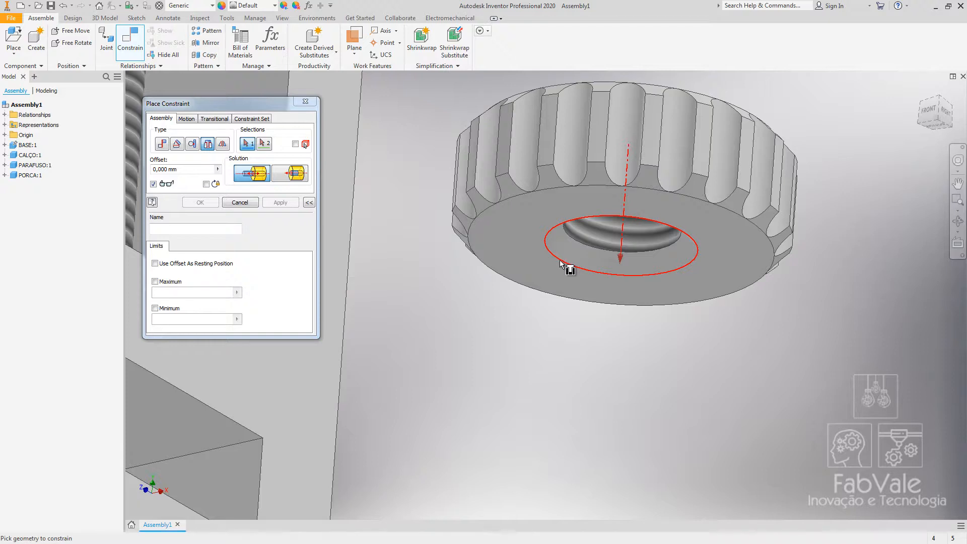
{"action": "left_click", "coordinate": [561, 263]}
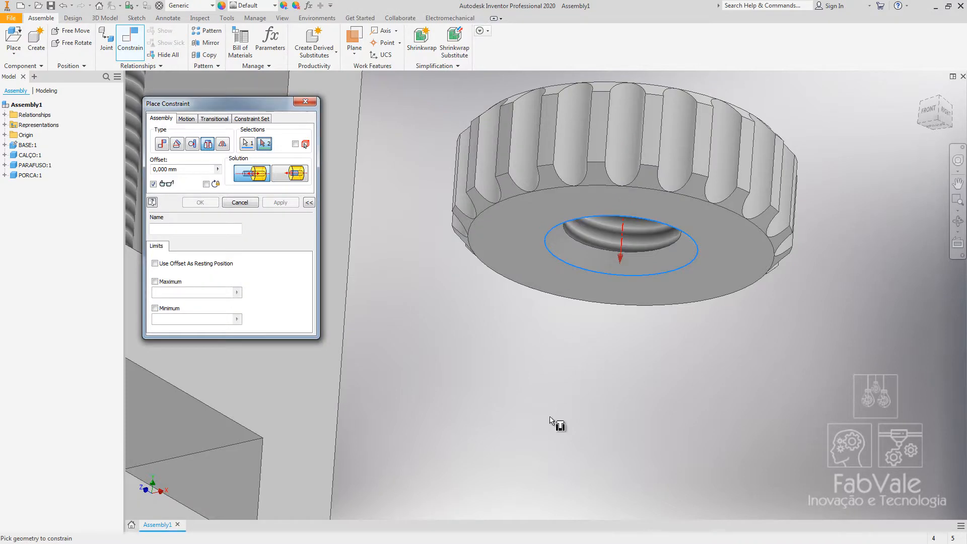
{"action": "middle_click_drag", "start_coordinate": [557, 423], "coordinate": [657, 317], "text": "shift"}
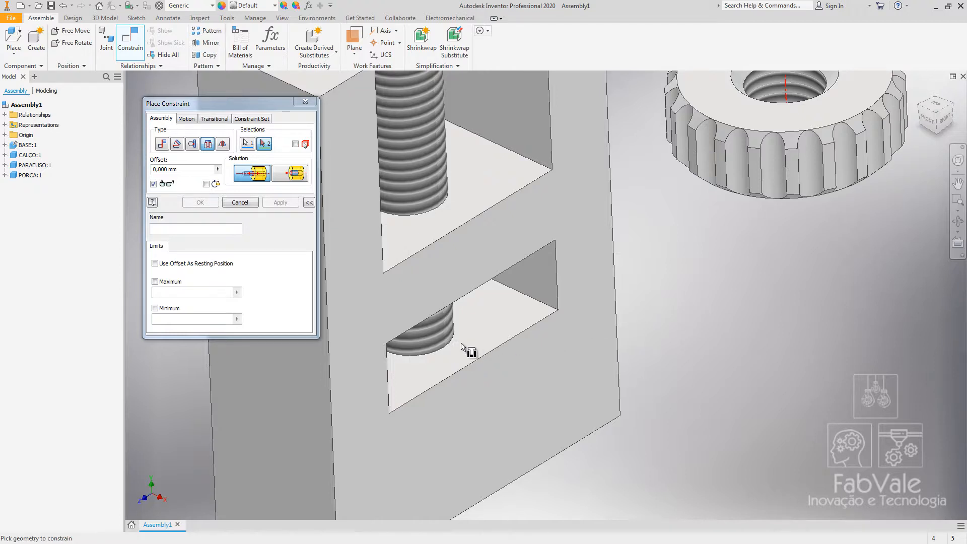
{"action": "left_click", "coordinate": [434, 351]}
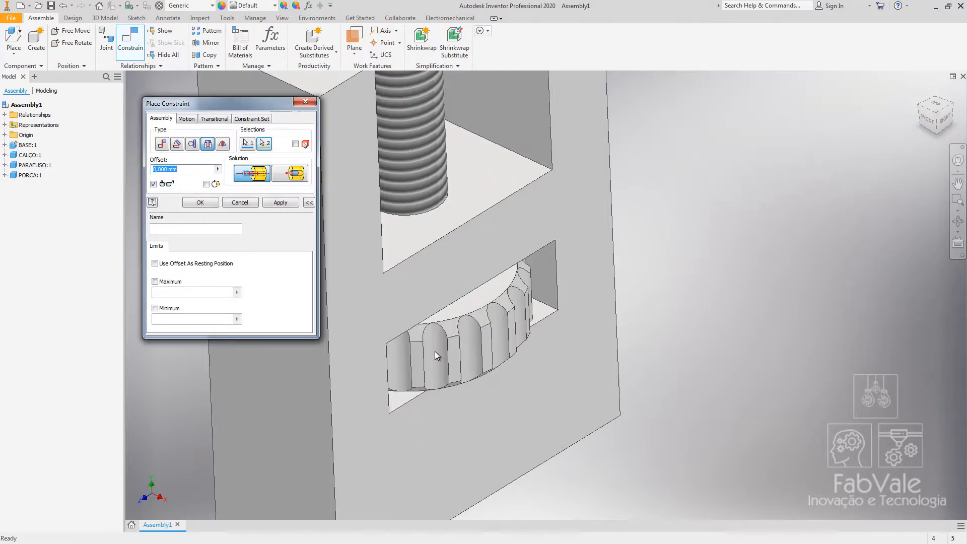
{"action": "left_click", "coordinate": [199, 204]}
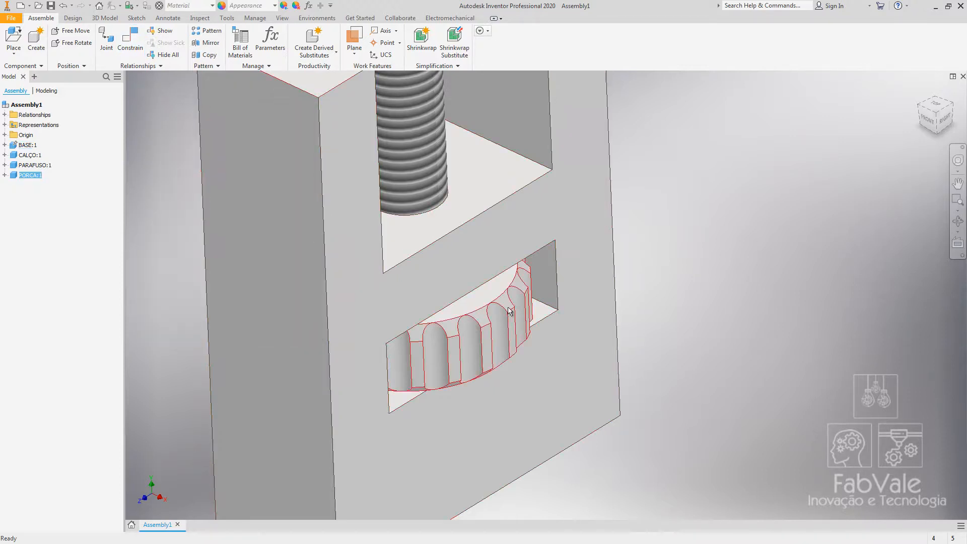
{"action": "mouse_move", "coordinate": [510, 312]}
{"action": "left_mouse_down"}
{"action": "mouse_move", "coordinate": [581, 177]}
{"action": "mouse_move", "coordinate": [468, 200]}
{"action": "mouse_move", "coordinate": [511, 309]}
{"action": "left_mouse_up"}
{"action": "scroll", "coordinate": [509, 308], "scroll_direction": "down", "scroll_amount": 3}
{"action": "middle_click_drag", "start_coordinate": [488, 306], "coordinate": [448, 321]}
{"action": "middle_click_drag", "start_coordinate": [340, 236], "coordinate": [297, 215], "text": "shift"}
{"action": "left_click", "coordinate": [125, 43]}
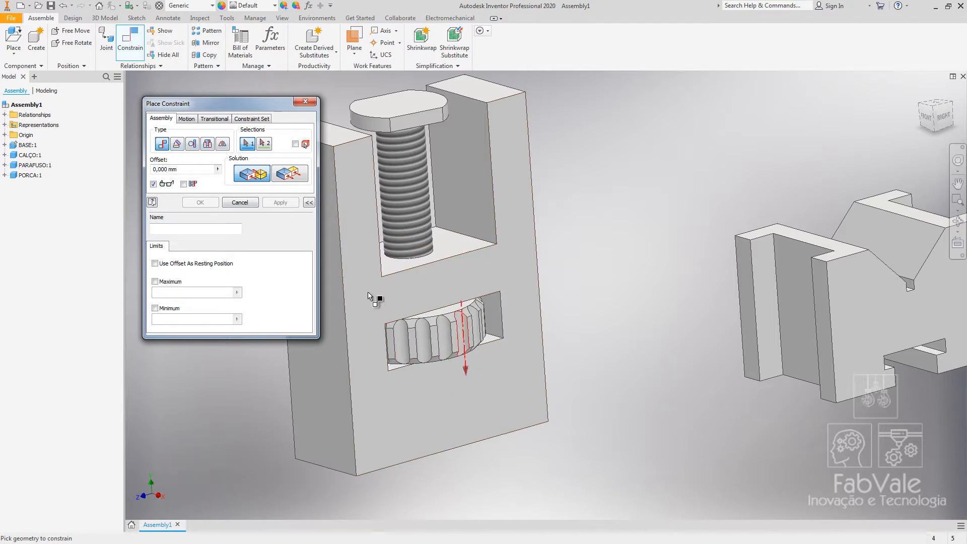
{"action": "left_click", "coordinate": [241, 202]}
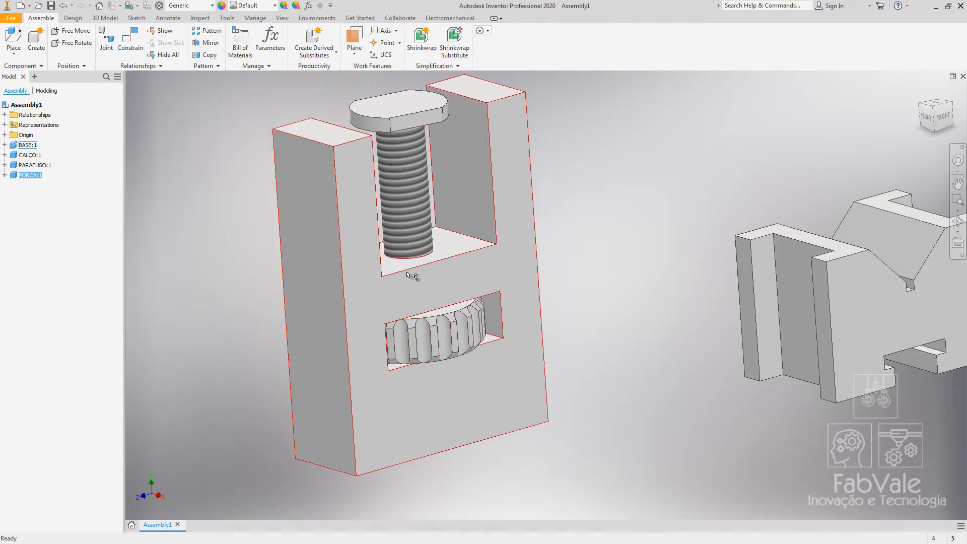
Browse the constraint types and the Motion, Transitional and Constraint Set options without applying one.
{"action": "left_click", "coordinate": [130, 40]}
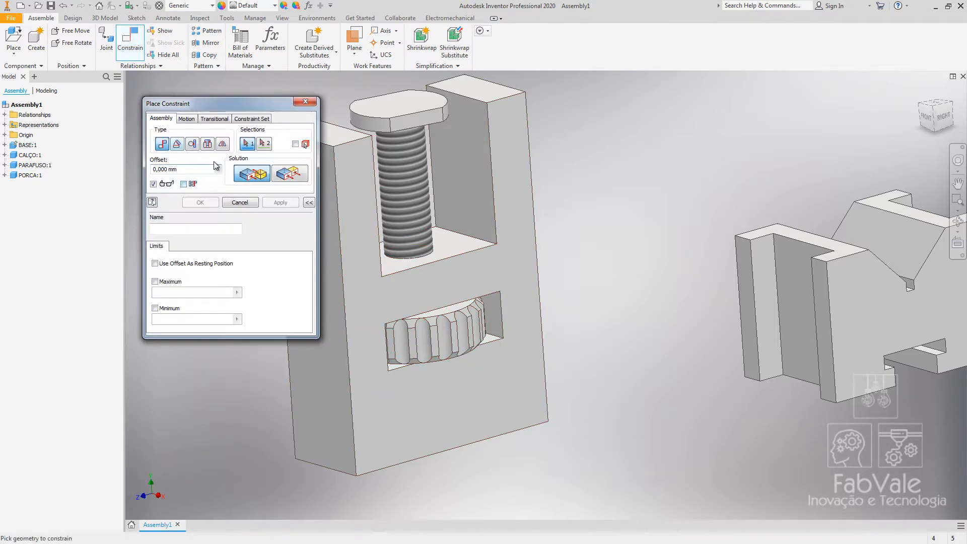
{"action": "left_click", "coordinate": [208, 145]}
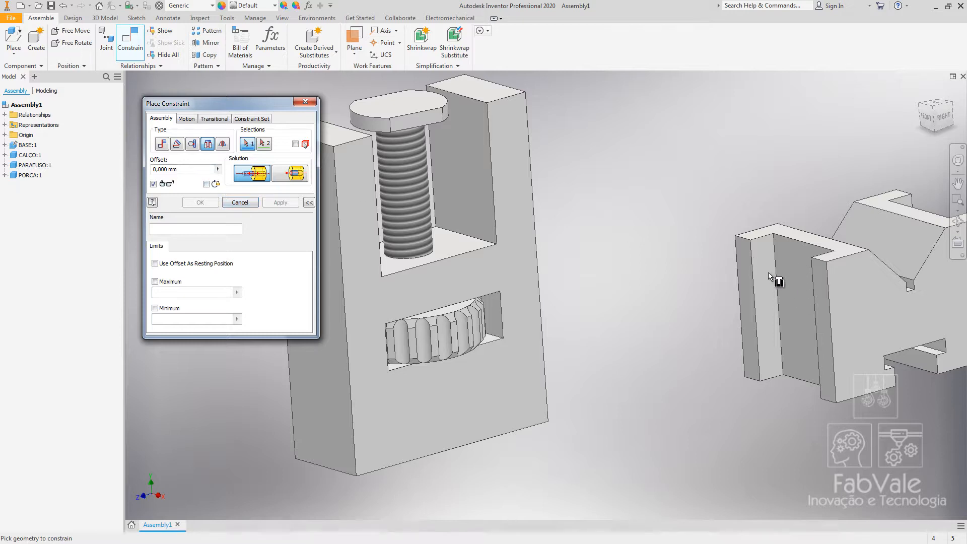
{"action": "middle_click_drag", "start_coordinate": [820, 224], "coordinate": [639, 199]}
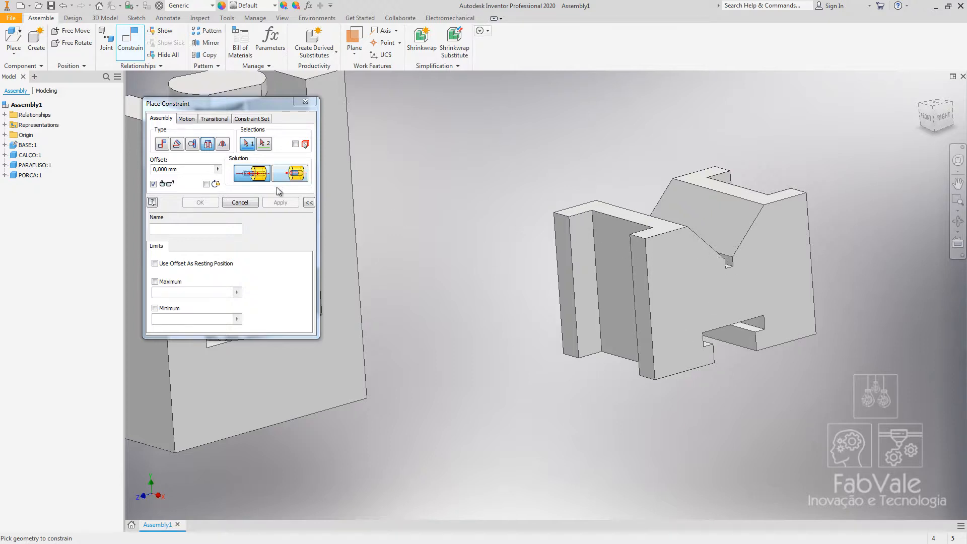
{"action": "middle_click_drag", "start_coordinate": [590, 305], "coordinate": [832, 323]}
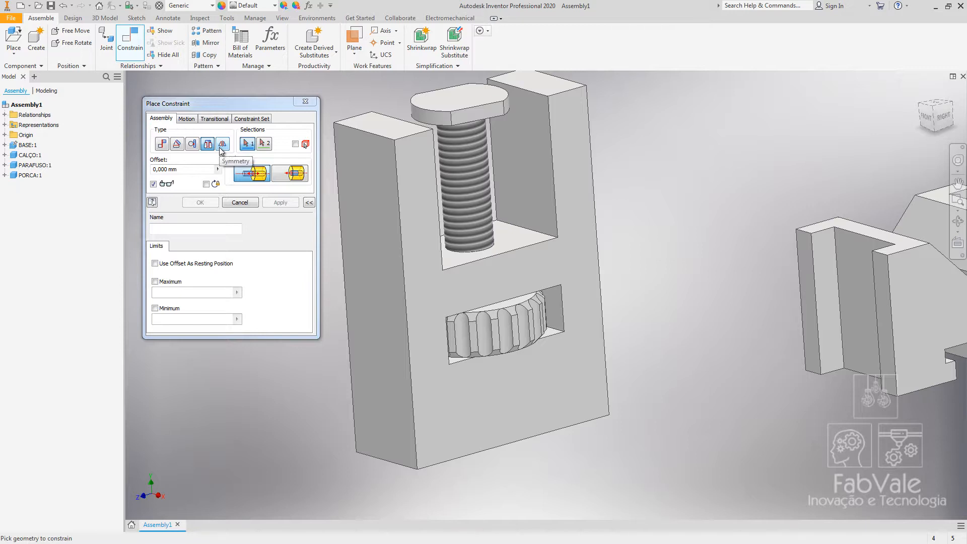
{"action": "left_click", "coordinate": [196, 120]}
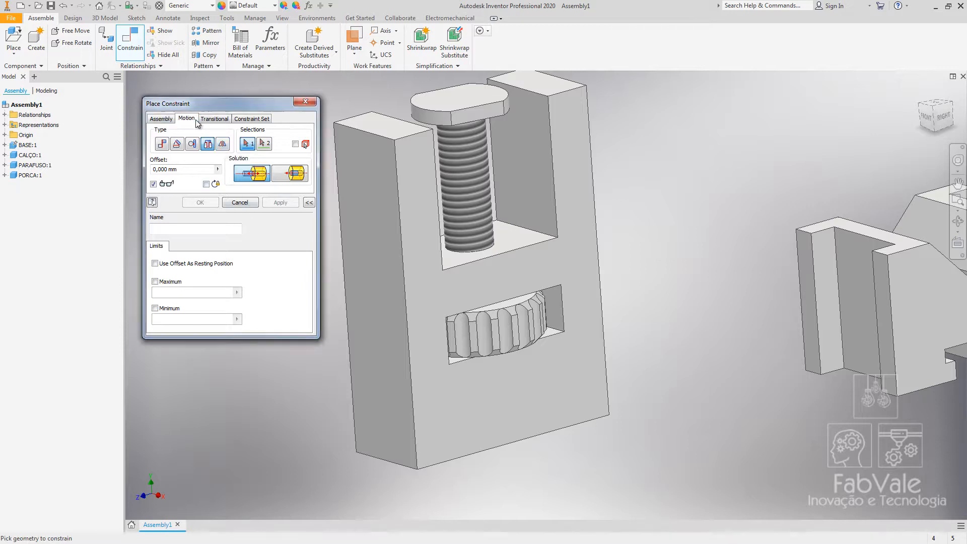
{"action": "left_click", "coordinate": [215, 119]}
{"action": "left_click", "coordinate": [251, 119]}
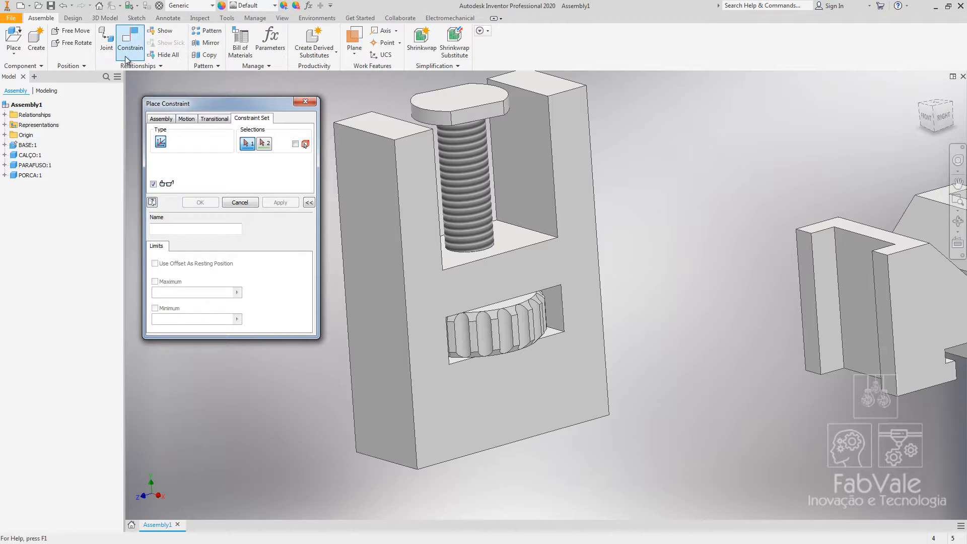
{"action": "left_click", "coordinate": [238, 202]}
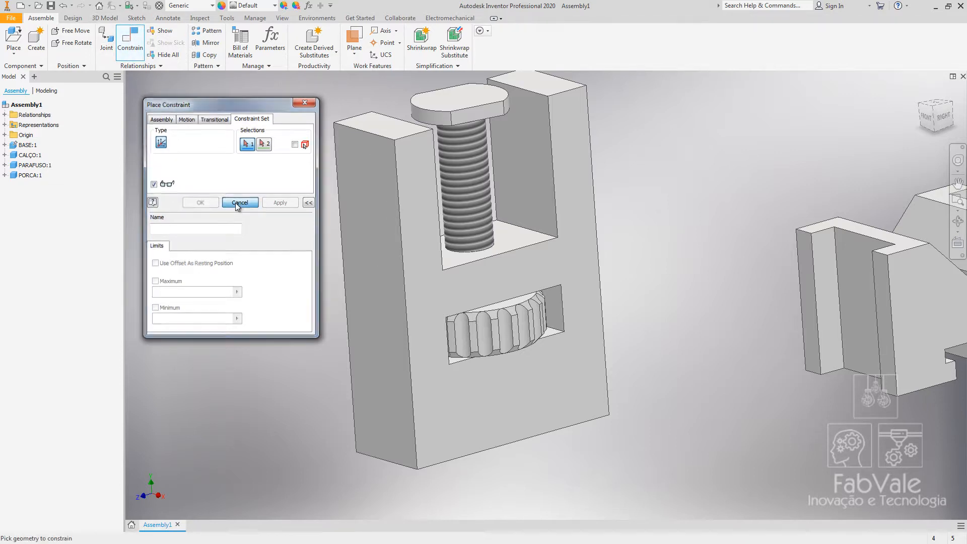
Mate the shim's inner slot face to the base's outer side face.
{"action": "left_click", "coordinate": [134, 44]}
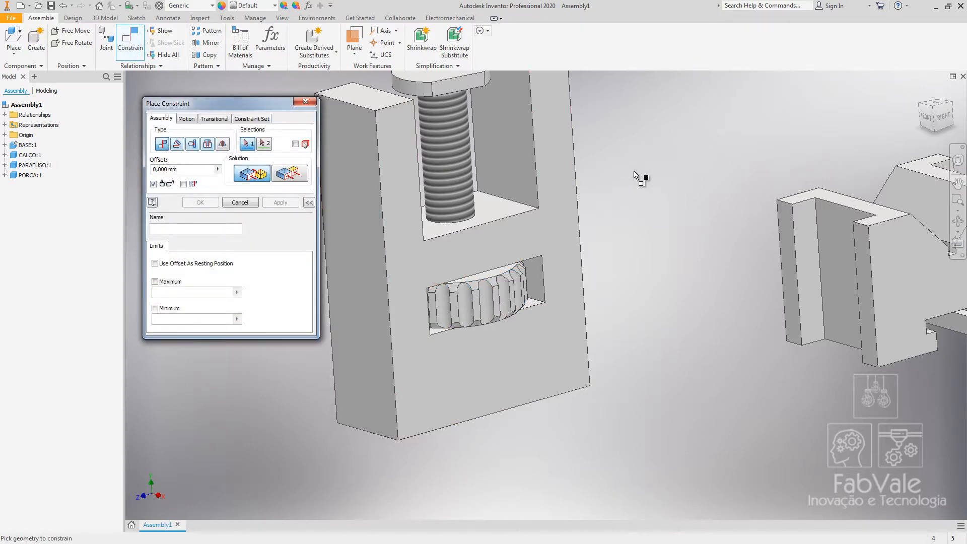
{"action": "middle_click_drag", "start_coordinate": [639, 176], "coordinate": [654, 203], "text": "shift"}
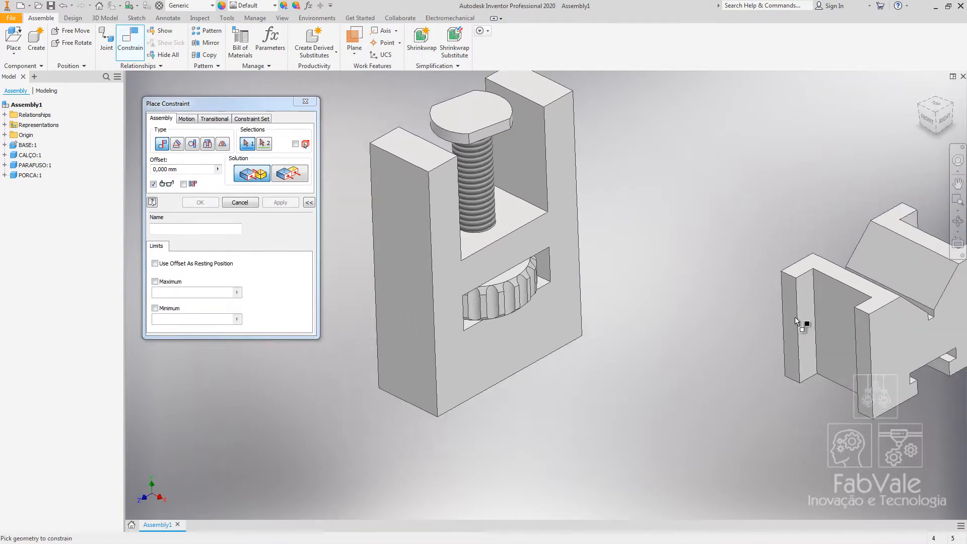
{"action": "left_click", "coordinate": [833, 308]}
{"action": "middle_click_drag", "start_coordinate": [764, 198], "coordinate": [683, 204], "text": "shift"}
{"action": "middle_click_drag", "start_coordinate": [669, 243], "coordinate": [624, 224], "text": "shift"}
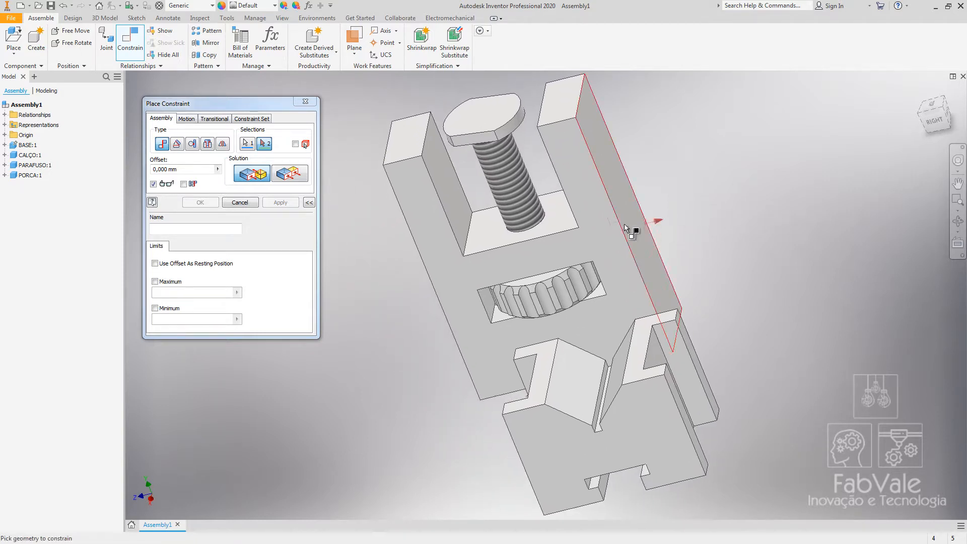
{"action": "left_click", "coordinate": [445, 174]}
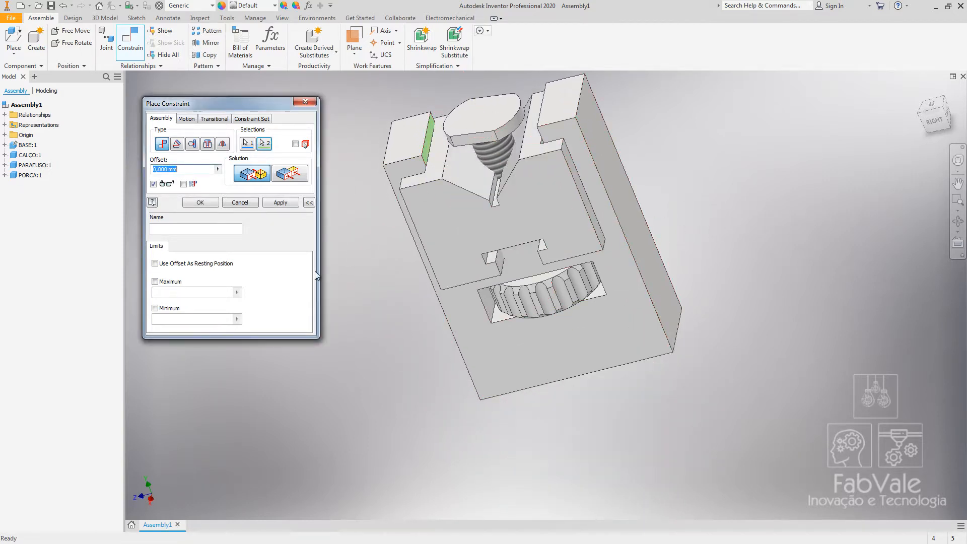
{"action": "left_click", "coordinate": [200, 202]}
Drag the shim along the base's side face to reposition it.
{"action": "middle_click_drag", "start_coordinate": [609, 343], "coordinate": [736, 329], "text": "shift"}
{"action": "left_click_drag", "start_coordinate": [601, 223], "coordinate": [720, 216]}
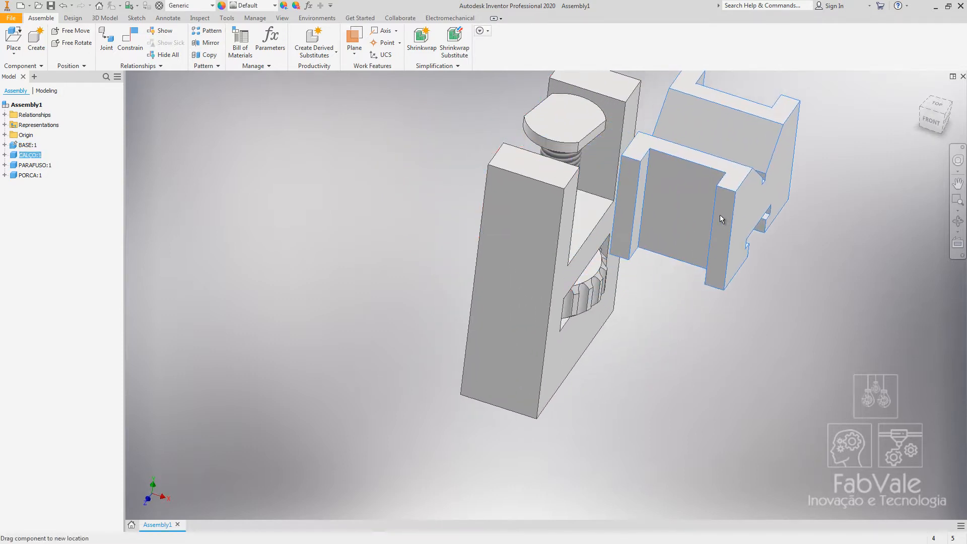
{"action": "middle_click_drag", "start_coordinate": [640, 413], "coordinate": [582, 483]}
{"action": "left_click_drag", "start_coordinate": [489, 215], "coordinate": [523, 282]}
{"action": "middle_click_drag", "start_coordinate": [683, 441], "coordinate": [783, 421], "text": "shift"}
{"action": "left_click", "coordinate": [261, 117]}
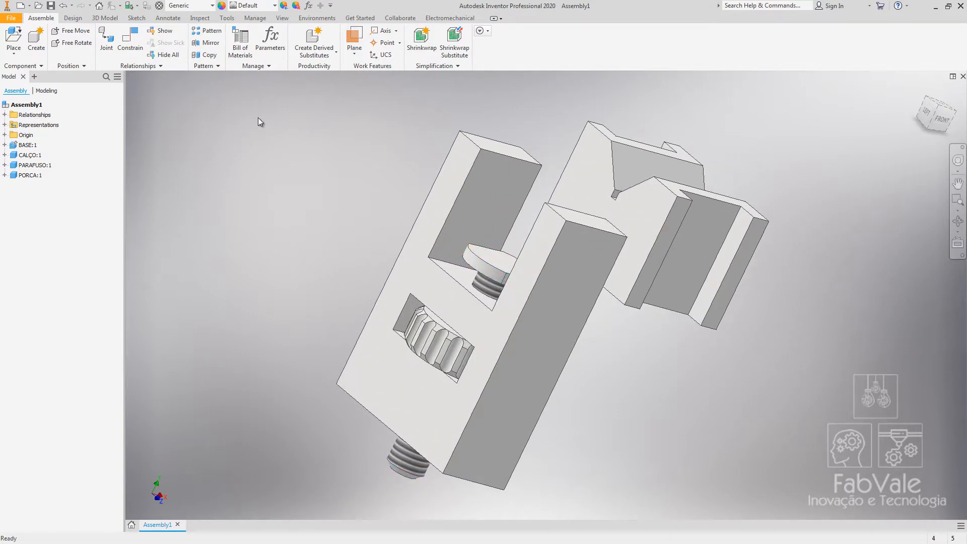
Mate the shim's inner face to the base's front face.
{"action": "left_click", "coordinate": [132, 48]}
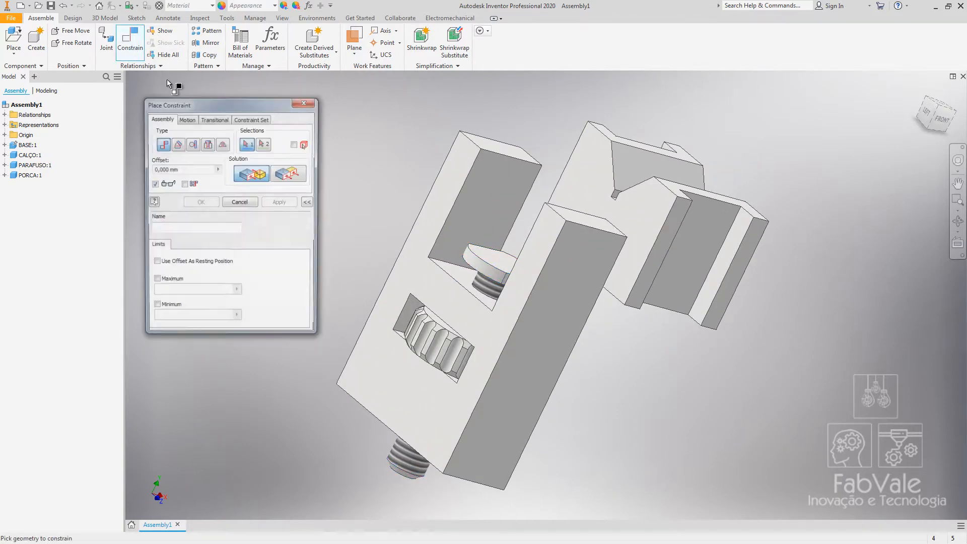
{"action": "left_click", "coordinate": [740, 248]}
{"action": "middle_click_drag", "start_coordinate": [724, 334], "coordinate": [450, 250], "text": "shift"}
{"action": "left_click", "coordinate": [470, 231]}
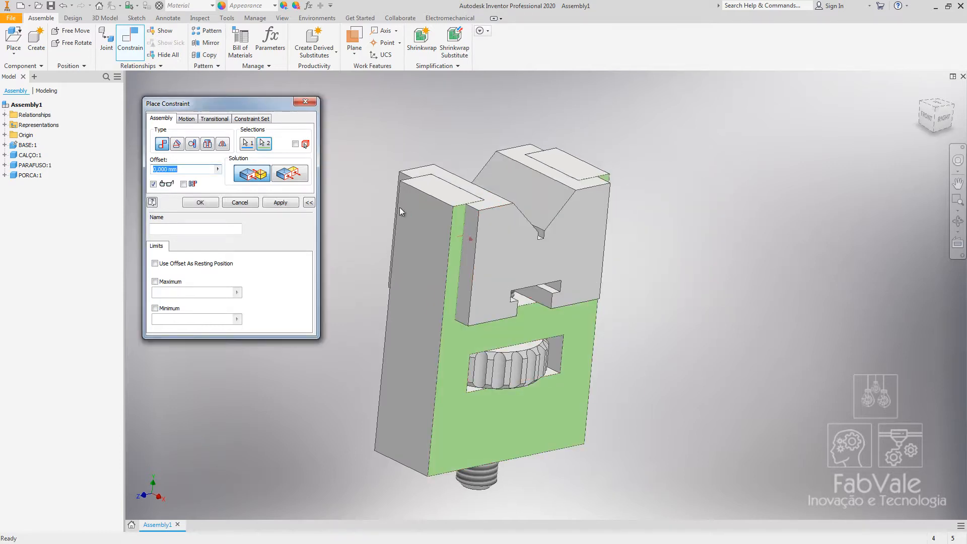
{"action": "left_click", "coordinate": [200, 204]}
Drag the shim up along the base toward the screw head.
{"action": "left_click_drag", "start_coordinate": [468, 323], "coordinate": [494, 223]}
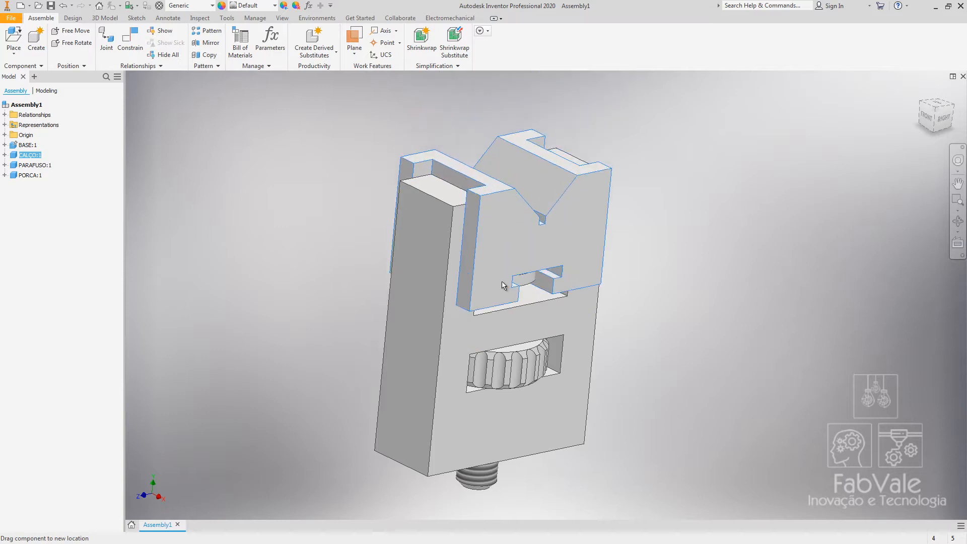
{"action": "mouse_move", "coordinate": [487, 233]}
{"action": "middle_mouse_down", "text": "shift"}
{"action": "mouse_move", "coordinate": [493, 242]}
{"action": "mouse_move", "coordinate": [484, 248]}
{"action": "middle_mouse_up", "text": "shift"}
{"action": "left_click_drag", "start_coordinate": [486, 251], "coordinate": [613, 252]}
Drag the screw down below the shim's T-slot to separate it.
{"action": "left_click", "coordinate": [453, 320]}
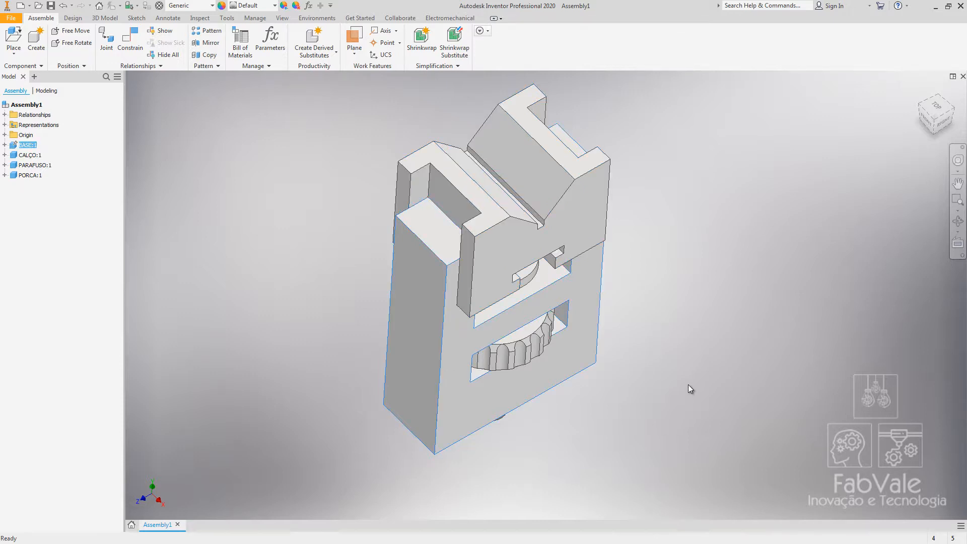
{"action": "left_click", "coordinate": [697, 349]}
{"action": "middle_click_drag", "start_coordinate": [687, 405], "coordinate": [624, 379], "text": "shift"}
{"action": "scroll", "coordinate": [497, 234], "scroll_direction": "up", "scroll_amount": 5}
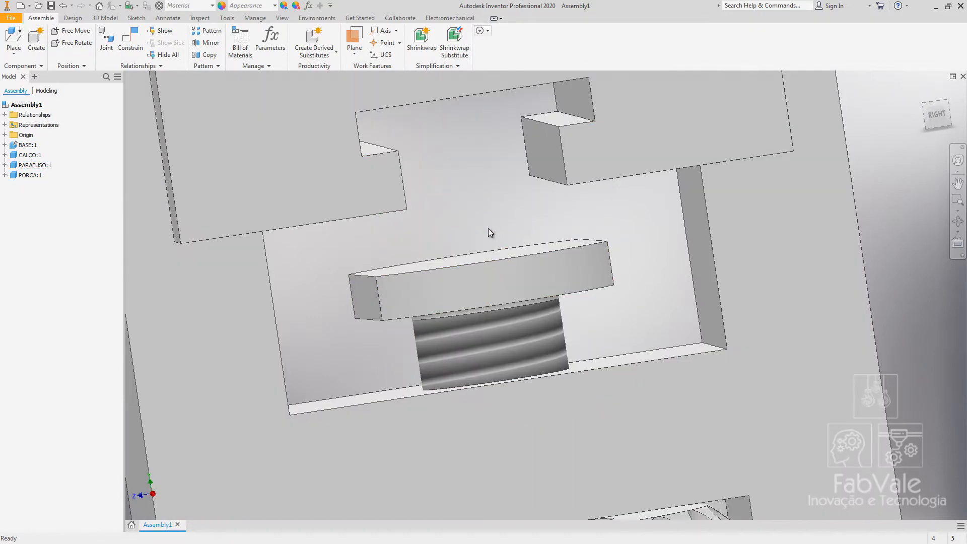
{"action": "middle_click_drag", "start_coordinate": [488, 228], "coordinate": [525, 328]}
{"action": "left_click_drag", "start_coordinate": [512, 367], "coordinate": [505, 393]}
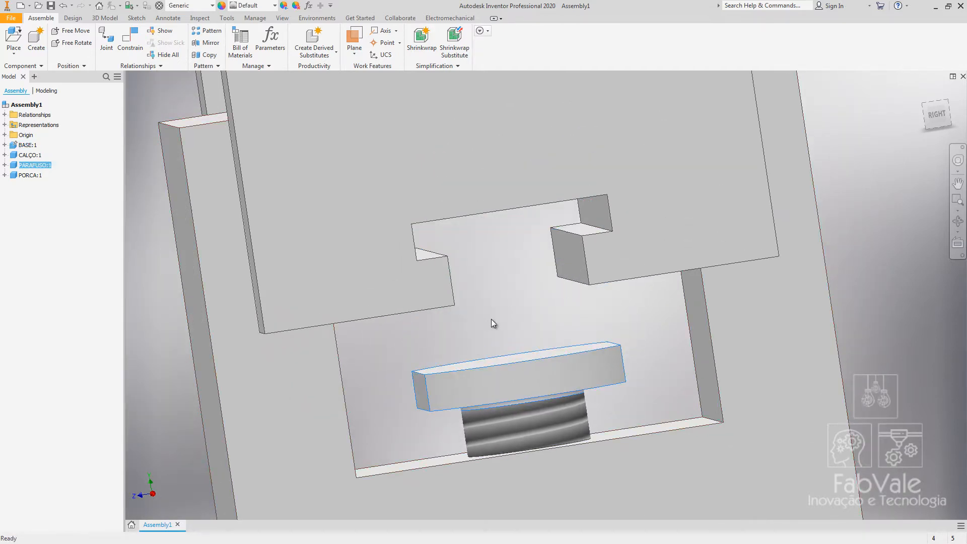
Mate the shim's T-slot face to the screw head's top face with 0 mm offset.
{"action": "key", "text": "c"}
{"action": "scroll", "coordinate": [514, 274], "scroll_direction": "down", "scroll_amount": 5}
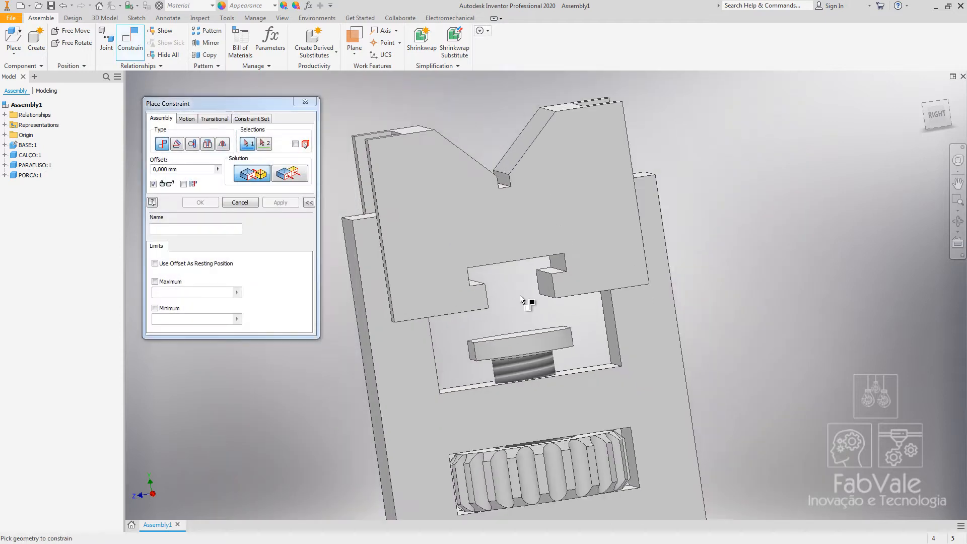
{"action": "scroll", "coordinate": [524, 282], "scroll_direction": "up", "scroll_amount": 4}
{"action": "left_click", "coordinate": [509, 258]}
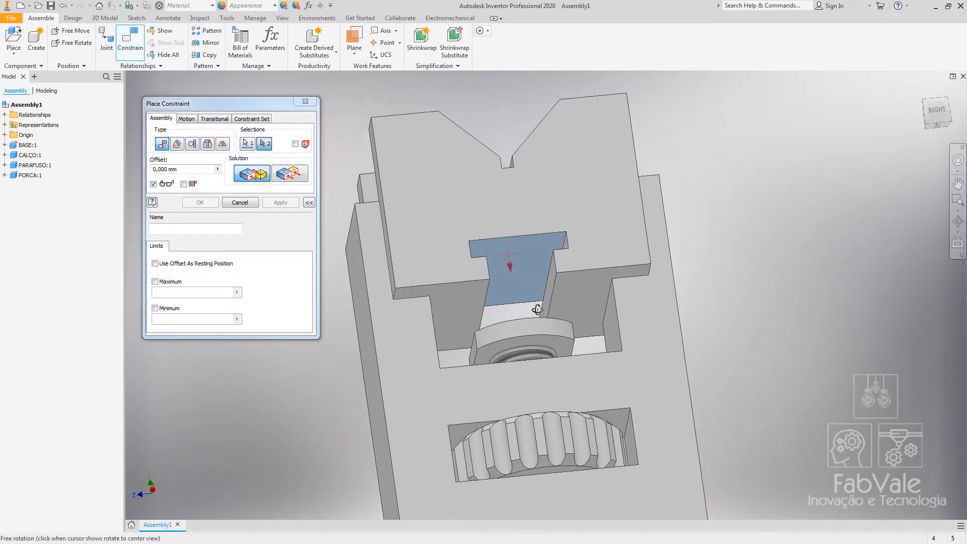
{"action": "middle_click_drag", "start_coordinate": [514, 259], "coordinate": [544, 335], "text": "shift"}
{"action": "left_click", "coordinate": [503, 353]}
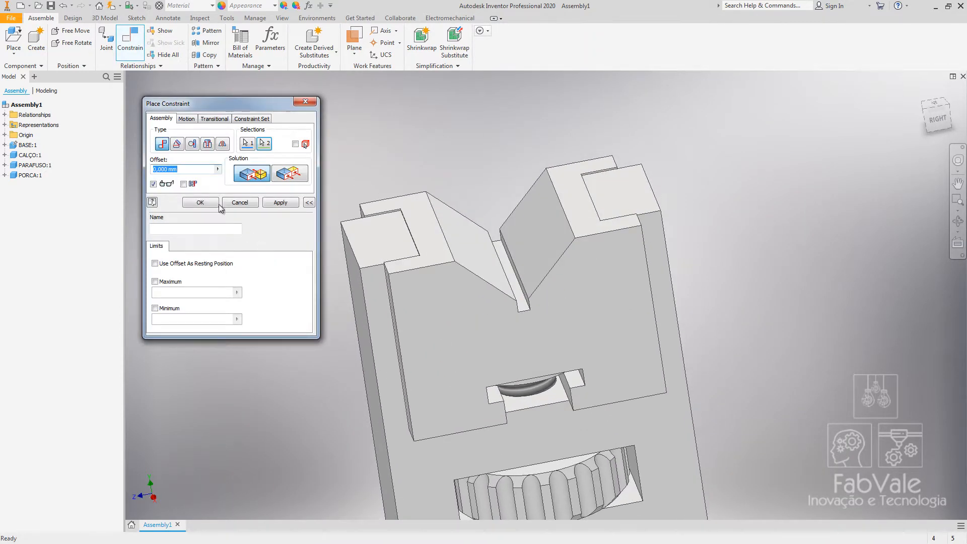
{"action": "left_click", "coordinate": [200, 202]}
Drag the screw up so its head slides into the shim's T-slot.
{"action": "left_click_drag", "start_coordinate": [501, 375], "coordinate": [494, 217]}
{"action": "key", "text": "Page_Up"}
{"action": "left_click", "coordinate": [494, 216]}
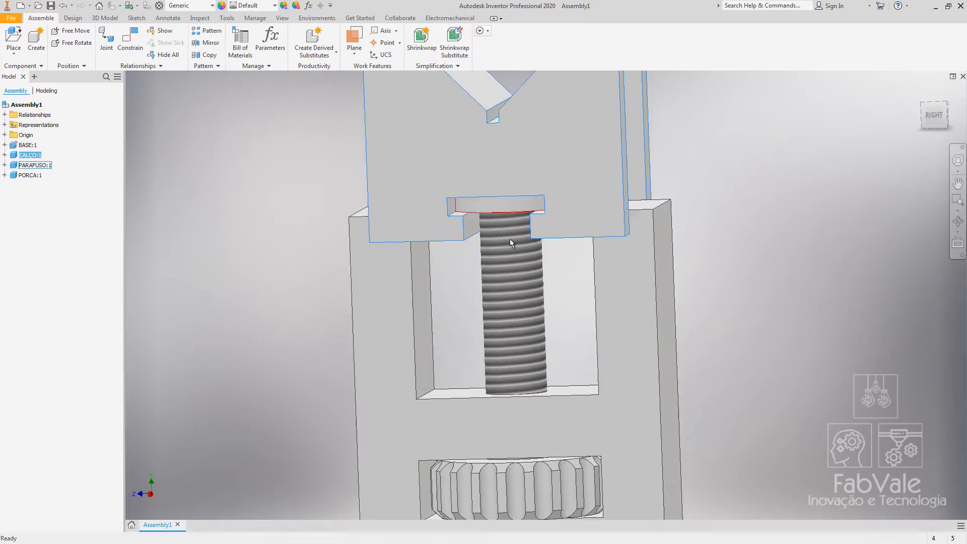
{"action": "scroll", "coordinate": [388, 416], "scroll_direction": "up", "scroll_amount": 4}
{"action": "left_click_drag", "start_coordinate": [388, 302], "coordinate": [423, 301]}
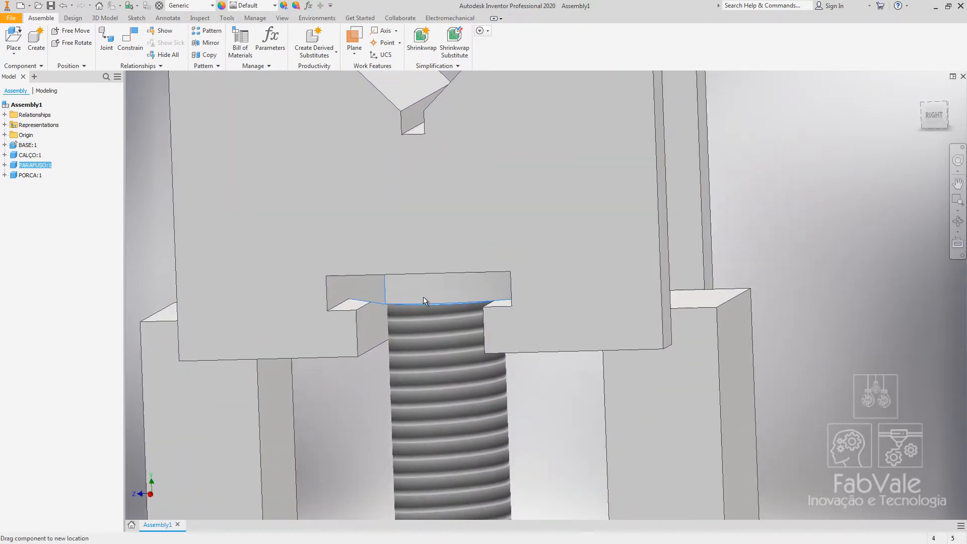
{"action": "middle_click_drag", "start_coordinate": [353, 438], "coordinate": [367, 334], "text": "shift"}
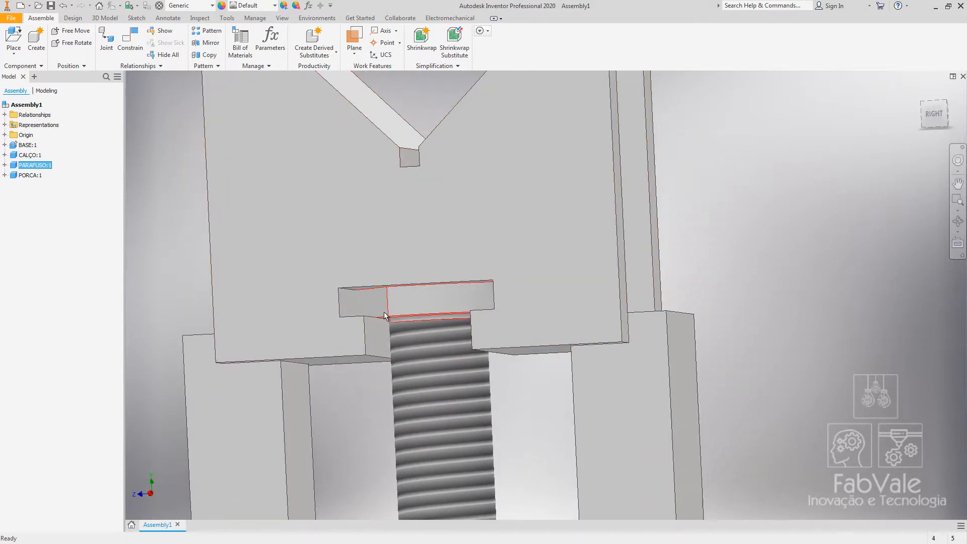
Mate the screw head's side face to the side face of the shim's slot.
{"action": "left_click", "coordinate": [130, 41]}
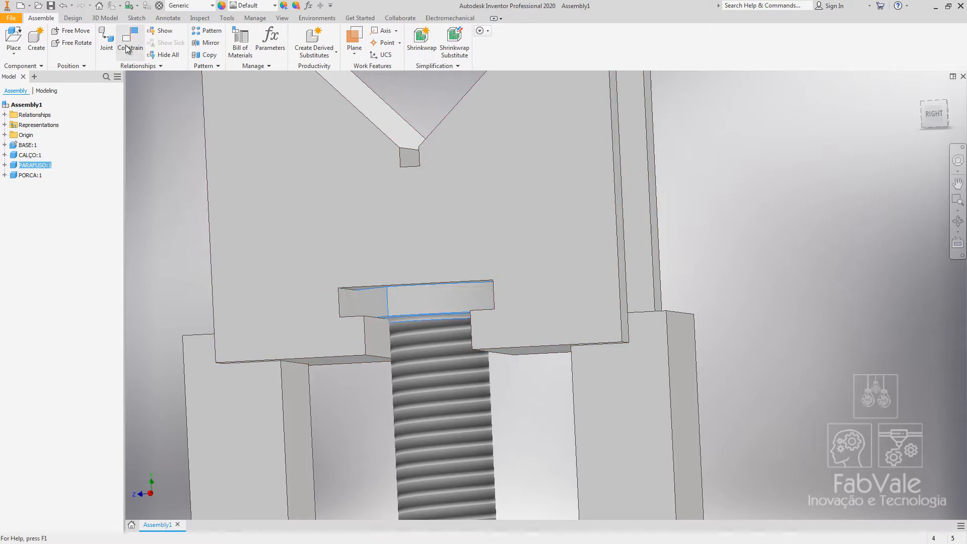
{"action": "middle_click_drag", "start_coordinate": [369, 301], "coordinate": [426, 317], "text": "shift"}
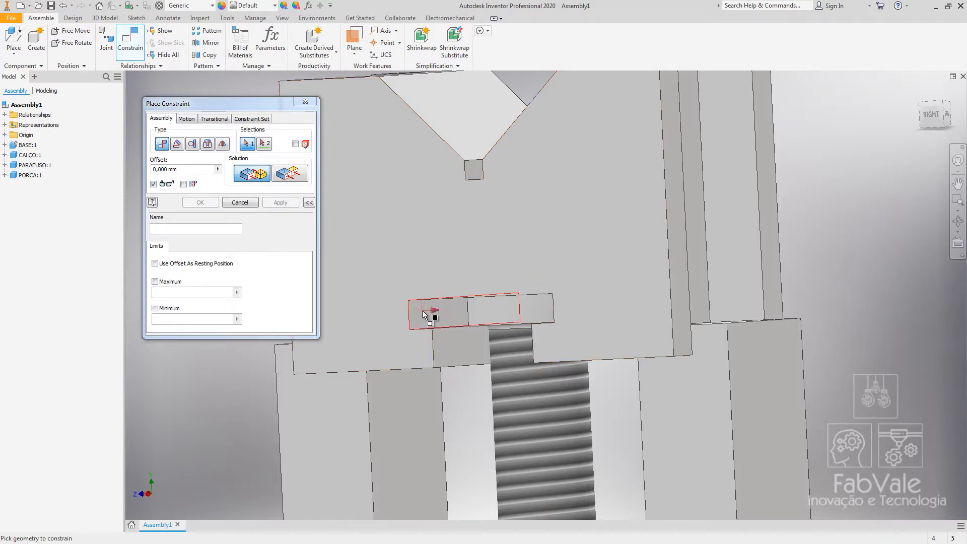
{"action": "left_click", "coordinate": [425, 315]}
{"action": "middle_click_drag", "start_coordinate": [535, 395], "coordinate": [568, 389], "text": "shift"}
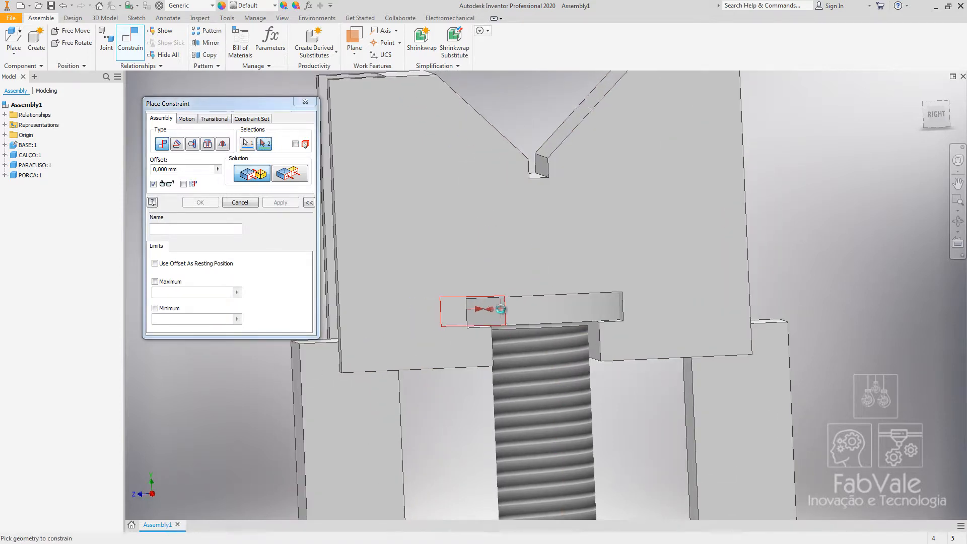
{"action": "left_click", "coordinate": [500, 309]}
{"action": "left_click", "coordinate": [200, 203]}
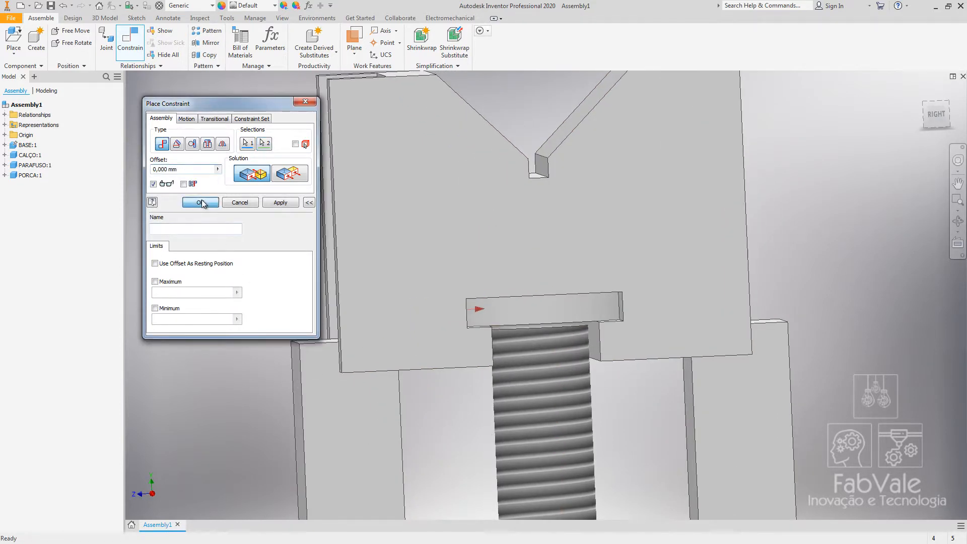
Drag the shim to check that it slides with the screw along the base.
{"action": "scroll", "coordinate": [442, 415], "scroll_direction": "down", "scroll_amount": 3}
{"action": "middle_click_drag", "start_coordinate": [433, 407], "coordinate": [426, 351], "text": "shift"}
{"action": "left_click", "coordinate": [443, 199]}
{"action": "left_click_drag", "start_coordinate": [469, 333], "coordinate": [526, 195]}
{"action": "left_click_drag", "start_coordinate": [444, 172], "coordinate": [434, 267]}
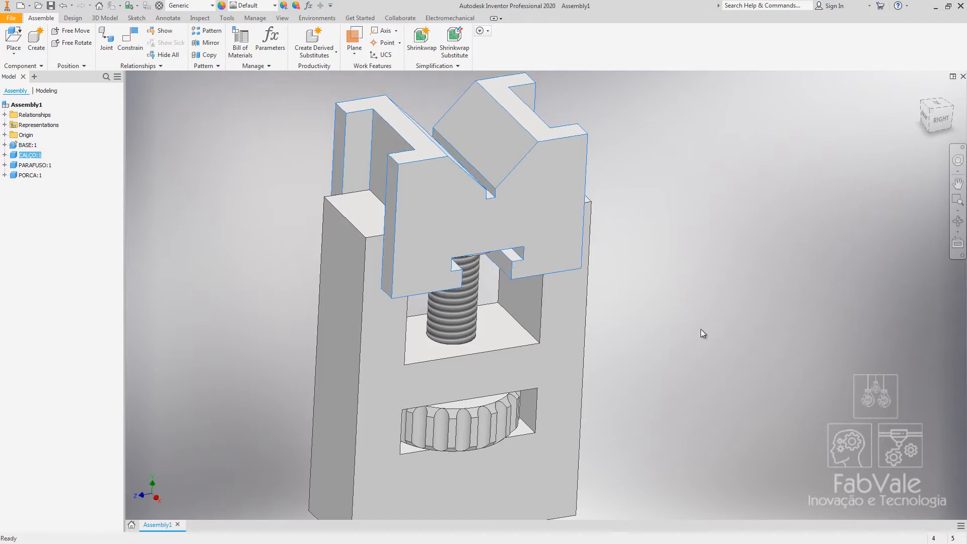
{"action": "left_click", "coordinate": [699, 328]}
{"action": "middle_click_drag", "start_coordinate": [663, 458], "coordinate": [609, 407], "text": "shift"}
{"action": "middle_click_drag", "start_coordinate": [658, 322], "coordinate": [624, 335]}
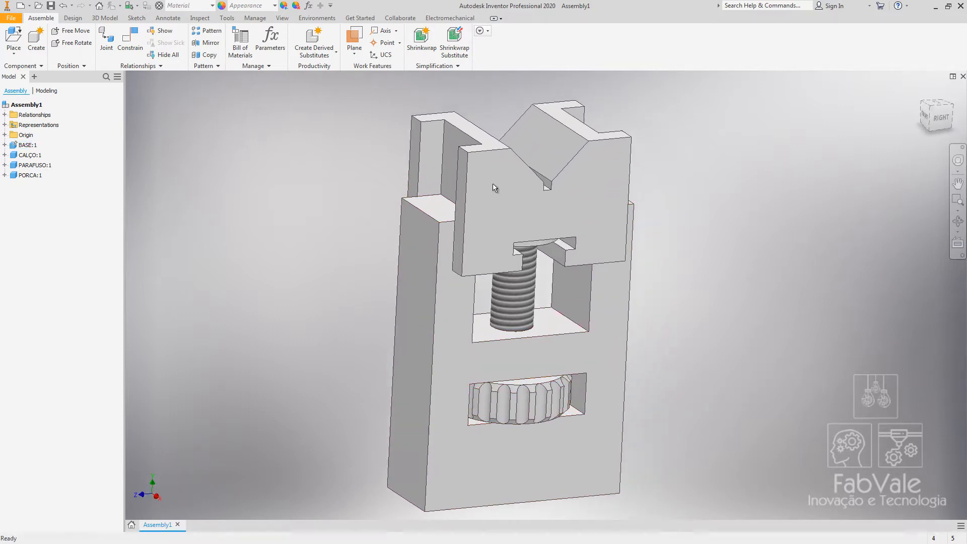
Orbit and zoom around the assembly to inspect how the screw and shim fit.
{"action": "left_click", "coordinate": [494, 185]}
{"action": "mouse_move", "coordinate": [506, 190]}
{"action": "left_mouse_down"}
{"action": "mouse_move", "coordinate": [507, 248]}
{"action": "mouse_move", "coordinate": [509, 188]}
{"action": "left_mouse_up"}
{"action": "left_click", "coordinate": [682, 327]}
{"action": "scroll", "coordinate": [682, 327], "scroll_direction": "up", "scroll_amount": 3}
{"action": "mouse_move", "coordinate": [681, 328]}
{"action": "middle_mouse_down", "text": "shift"}
{"action": "mouse_move", "coordinate": [622, 299]}
{"action": "mouse_move", "coordinate": [675, 336]}
{"action": "middle_mouse_up", "text": "shift"}
{"action": "scroll", "coordinate": [670, 337], "scroll_direction": "down", "scroll_amount": 3}
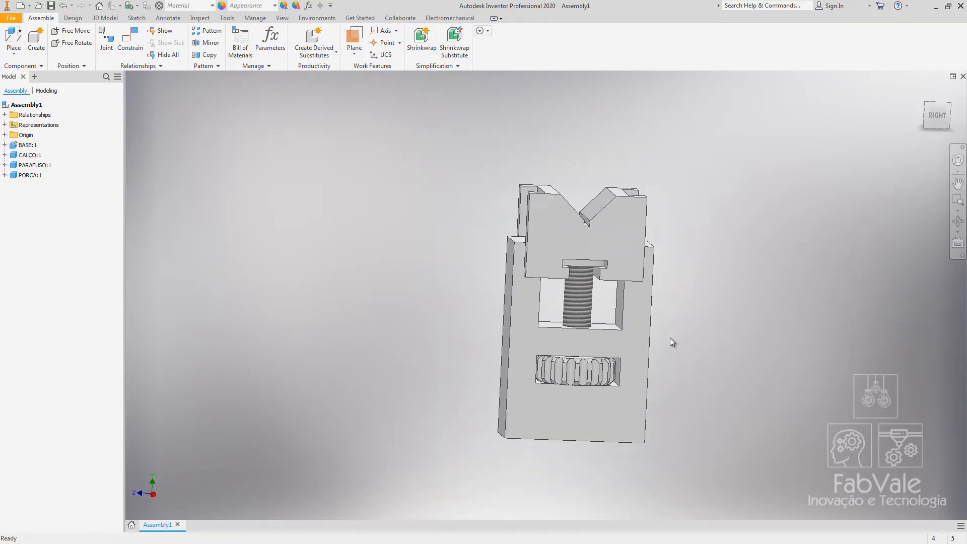
{"action": "middle_click_drag", "start_coordinate": [512, 335], "coordinate": [498, 308], "text": "shift"}
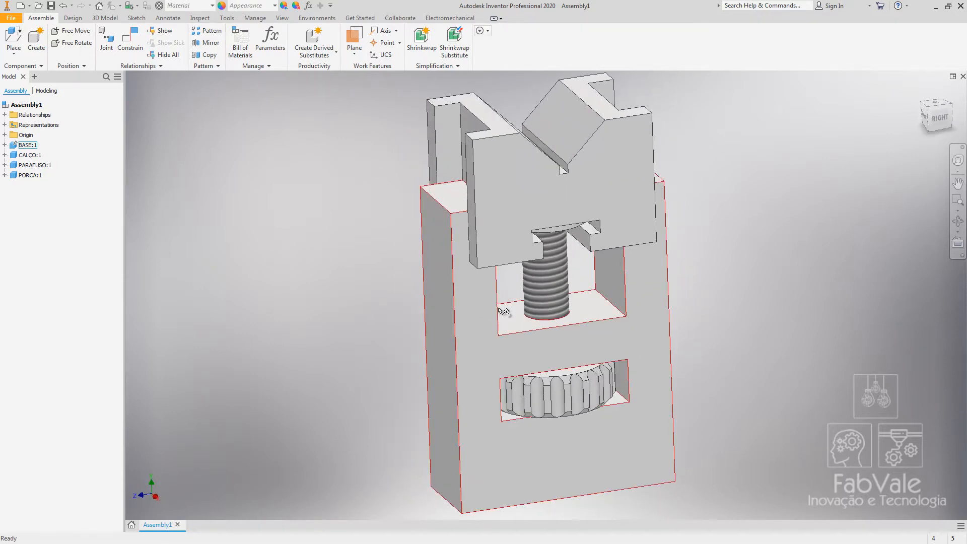
Add a Rotation-Translation motion constraint between the nut's top face and the screw's thread with 1 mm distance.
{"action": "left_click", "coordinate": [137, 43]}
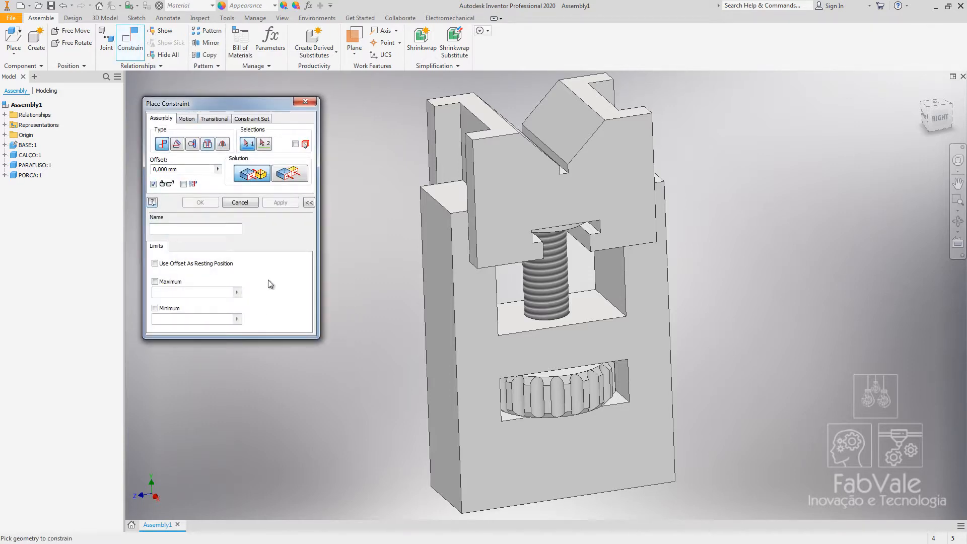
{"action": "left_click", "coordinate": [188, 120]}
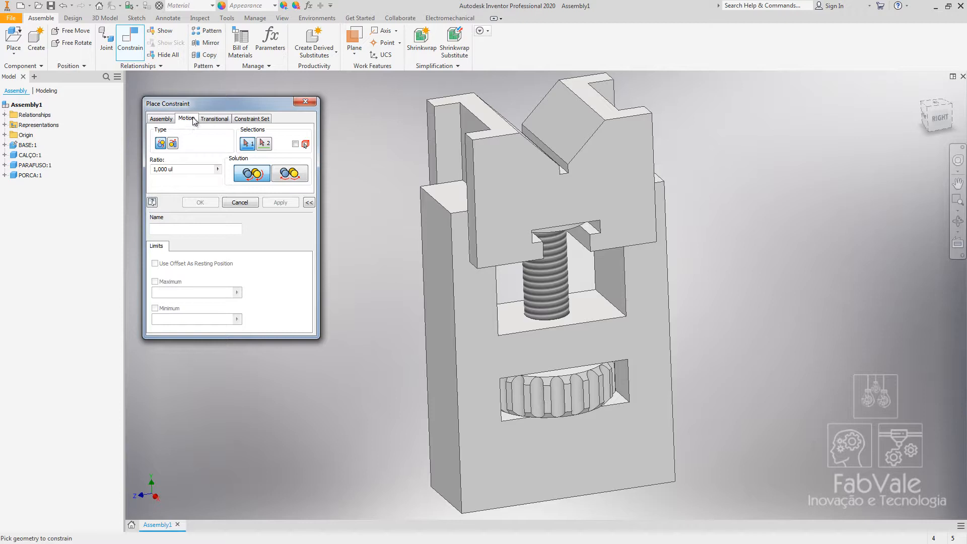
{"action": "left_click", "coordinate": [173, 143]}
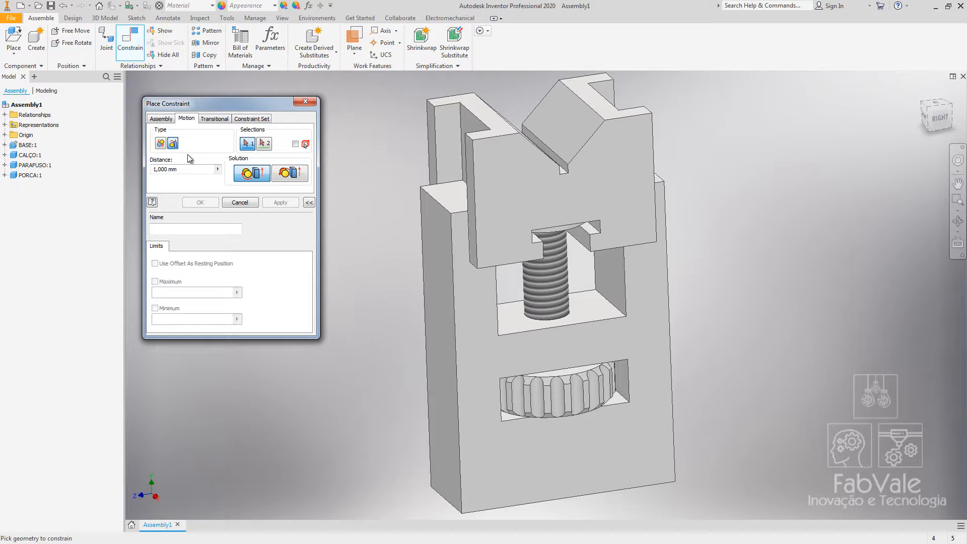
{"action": "key", "text": "F4"}
{"action": "left_click_drag", "start_coordinate": [401, 302], "coordinate": [409, 307]}
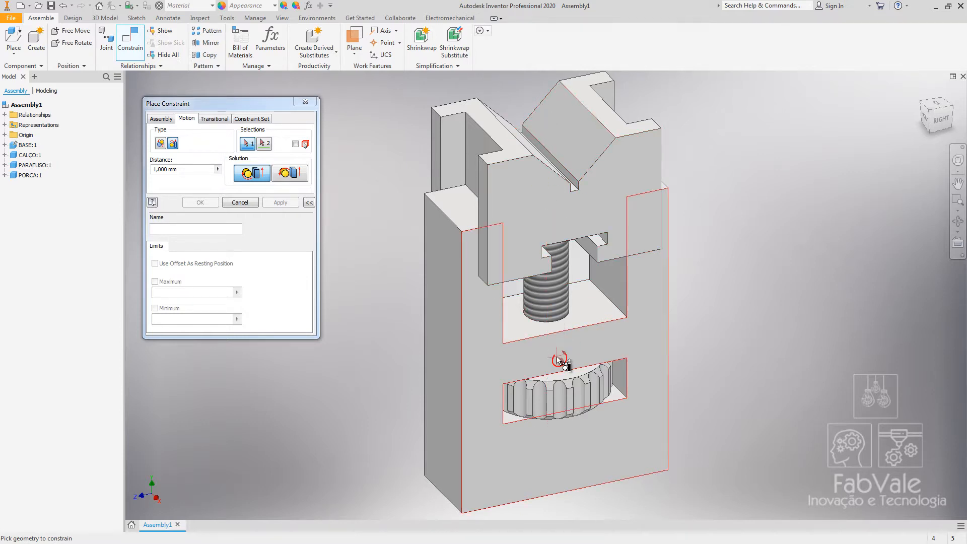
{"action": "scroll", "coordinate": [558, 373], "scroll_direction": "up", "scroll_amount": 3}
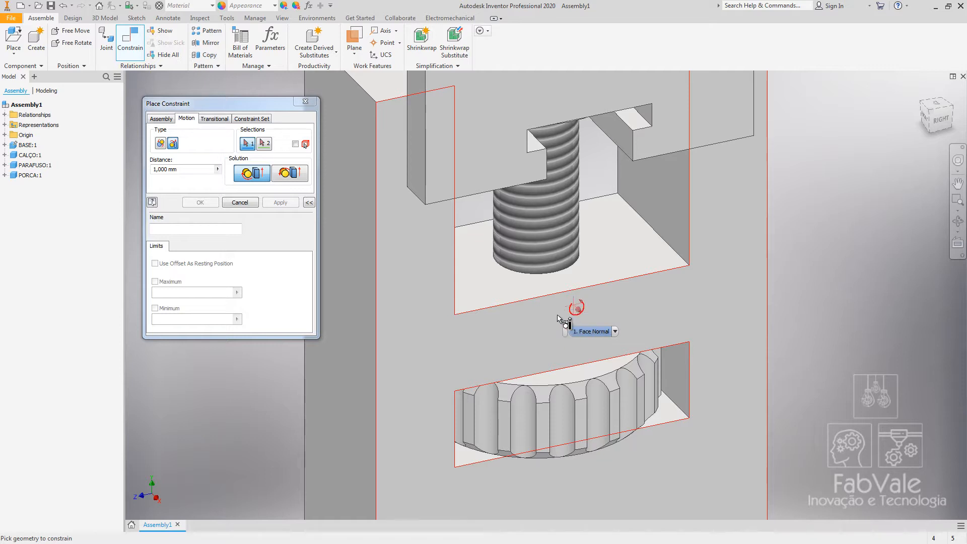
{"action": "left_click", "coordinate": [574, 372]}
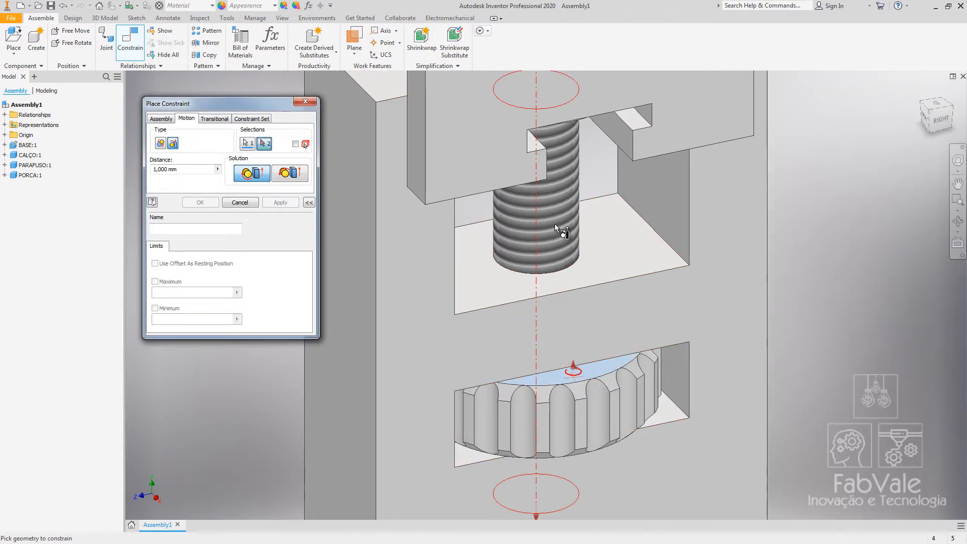
{"action": "scroll", "coordinate": [549, 247], "scroll_direction": "down", "scroll_amount": 3}
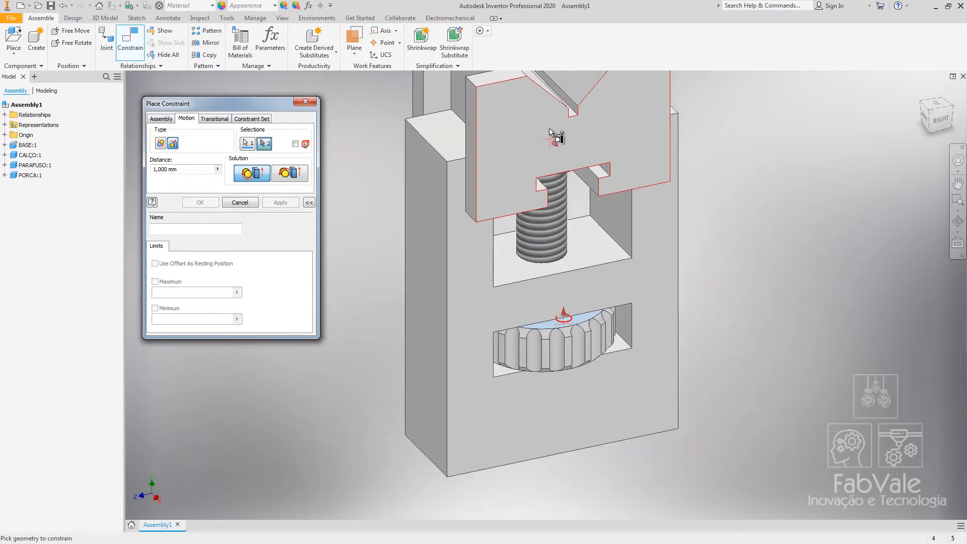
{"action": "left_click", "coordinate": [545, 234]}
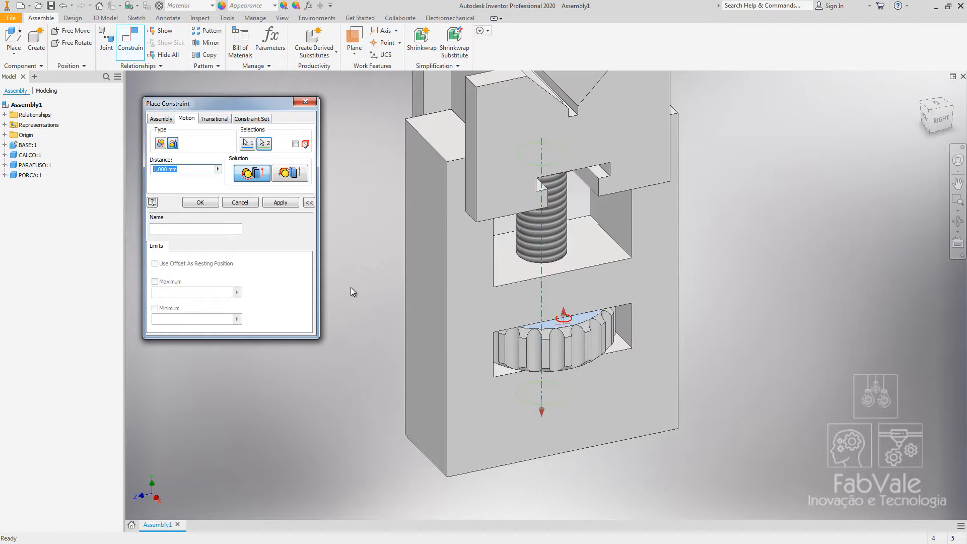
{"action": "middle_click_drag", "start_coordinate": [358, 283], "coordinate": [398, 286], "text": "shift"}
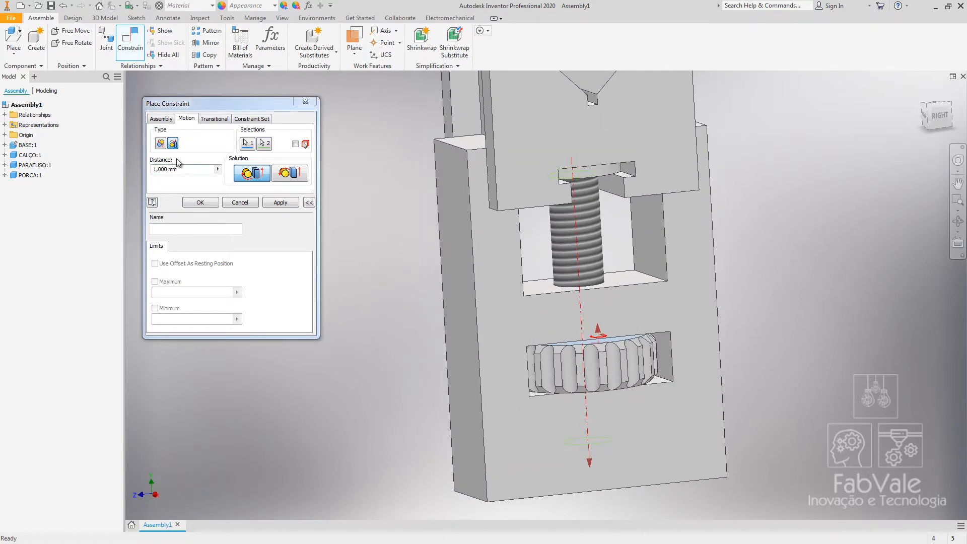
{"action": "left_click_drag", "start_coordinate": [180, 170], "coordinate": [154, 171]}
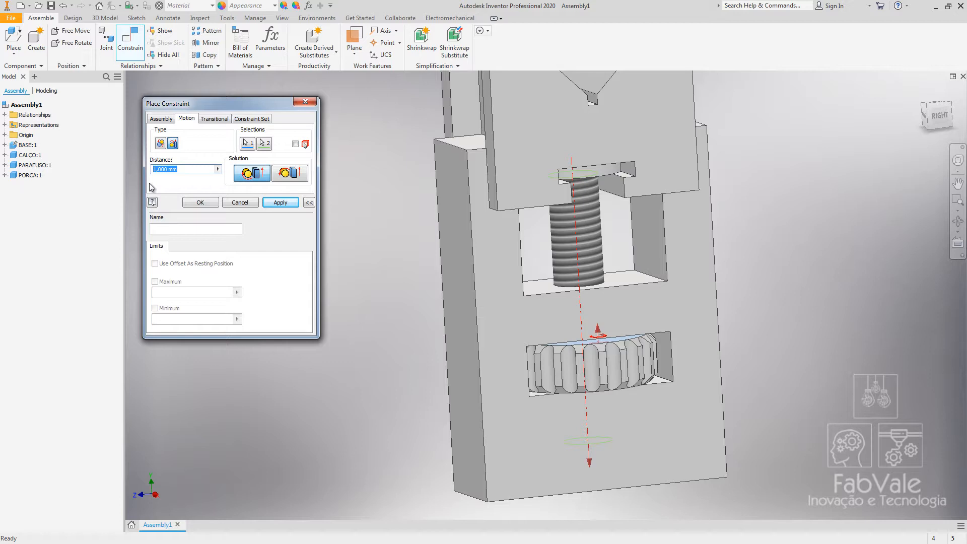
{"action": "left_click", "coordinate": [196, 202]}
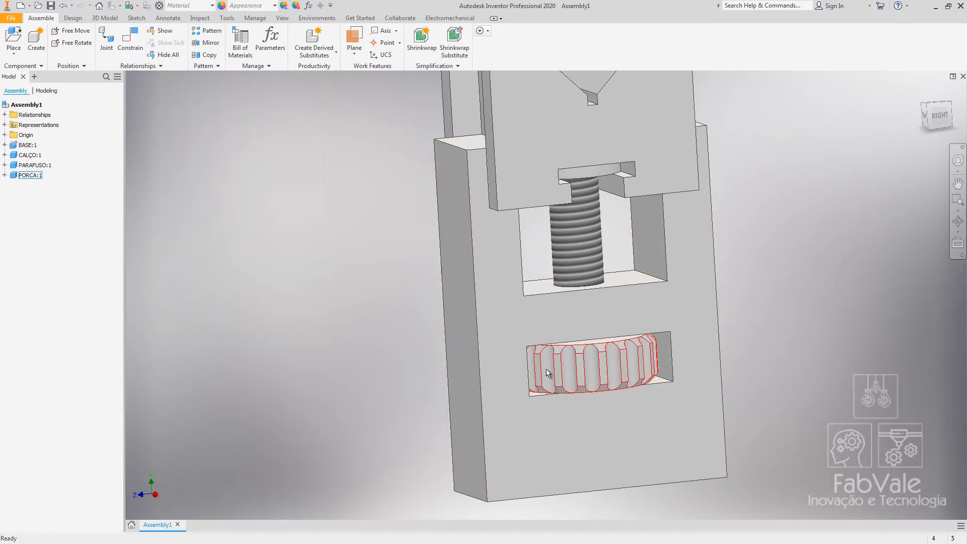
Turn the nut by dragging it to test that it drives the screw and shim.
{"action": "left_click_drag", "start_coordinate": [547, 373], "coordinate": [716, 361]}
{"action": "left_click_drag", "start_coordinate": [580, 374], "coordinate": [700, 367]}
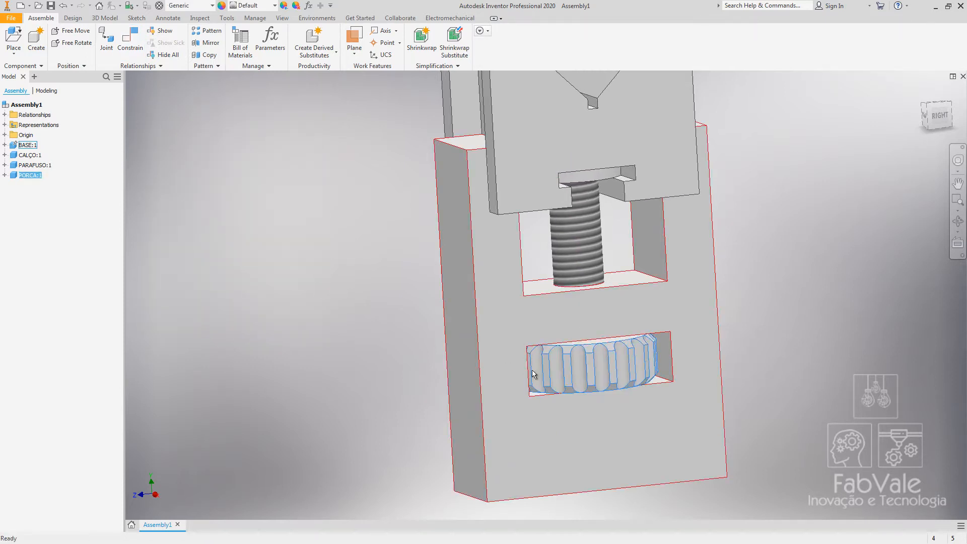
{"action": "left_click_drag", "start_coordinate": [534, 374], "coordinate": [727, 366]}
{"action": "left_click_drag", "start_coordinate": [553, 373], "coordinate": [713, 365]}
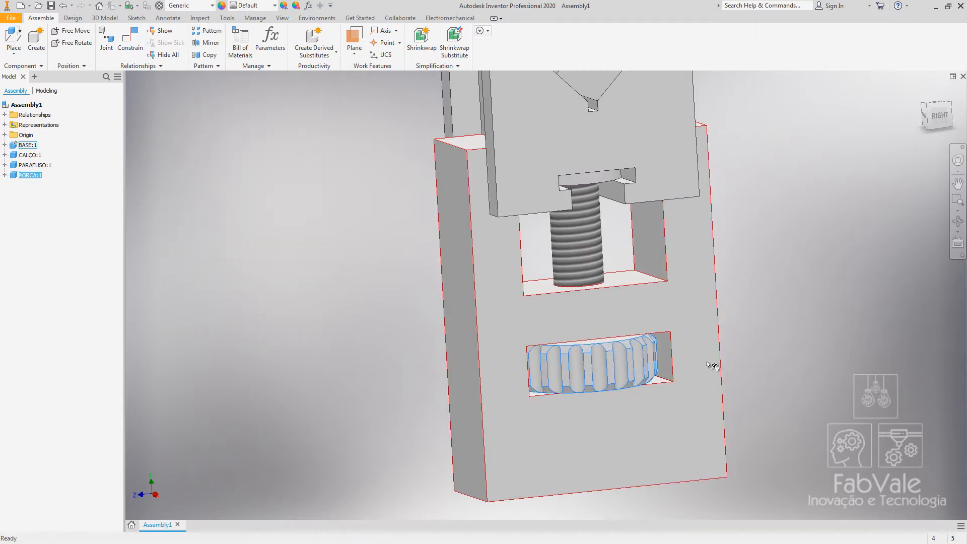
{"action": "left_click_drag", "start_coordinate": [622, 363], "coordinate": [698, 365]}
{"action": "left_click_drag", "start_coordinate": [556, 373], "coordinate": [632, 327]}
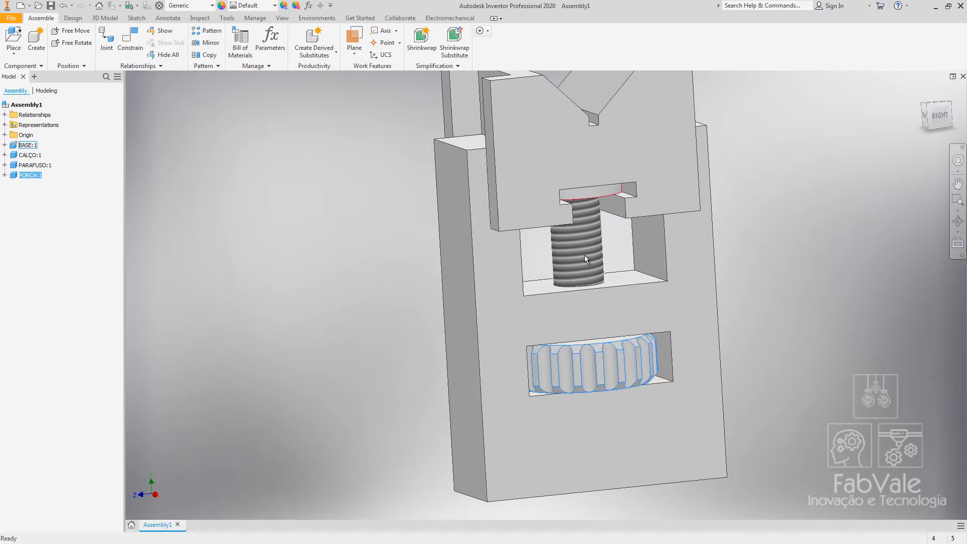
{"action": "left_click_drag", "start_coordinate": [579, 368], "coordinate": [615, 372]}
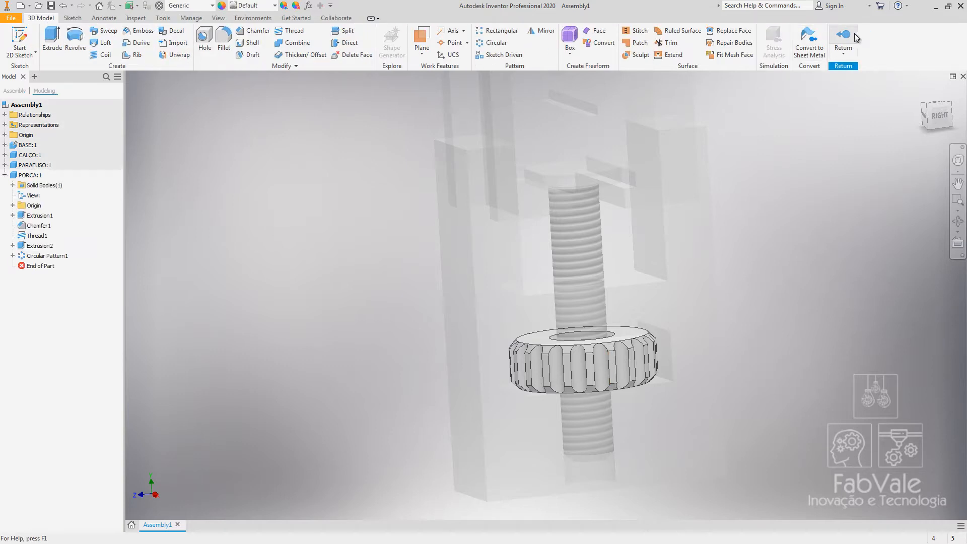
{"action": "mouse_move", "coordinate": [641, 367]}
{"action": "left_mouse_down"}
{"action": "mouse_move", "coordinate": [564, 369]}
{"action": "mouse_move", "coordinate": [622, 365]}
{"action": "left_mouse_up"}
{"action": "middle_click_drag", "start_coordinate": [538, 287], "coordinate": [508, 302]}
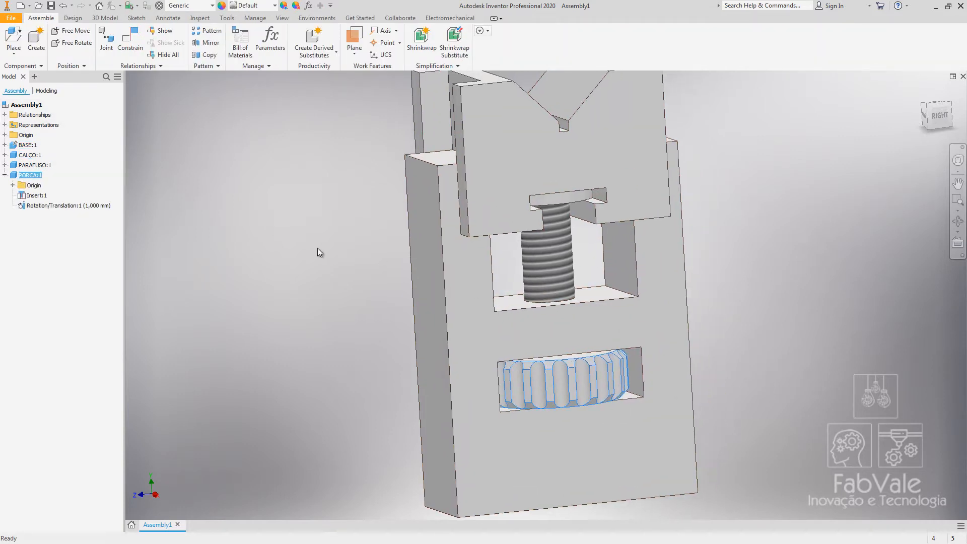
Expand the nut's entry in the model browser to review its constraints.
{"action": "left_click", "coordinate": [318, 249]}
{"action": "left_click", "coordinate": [5, 175]}
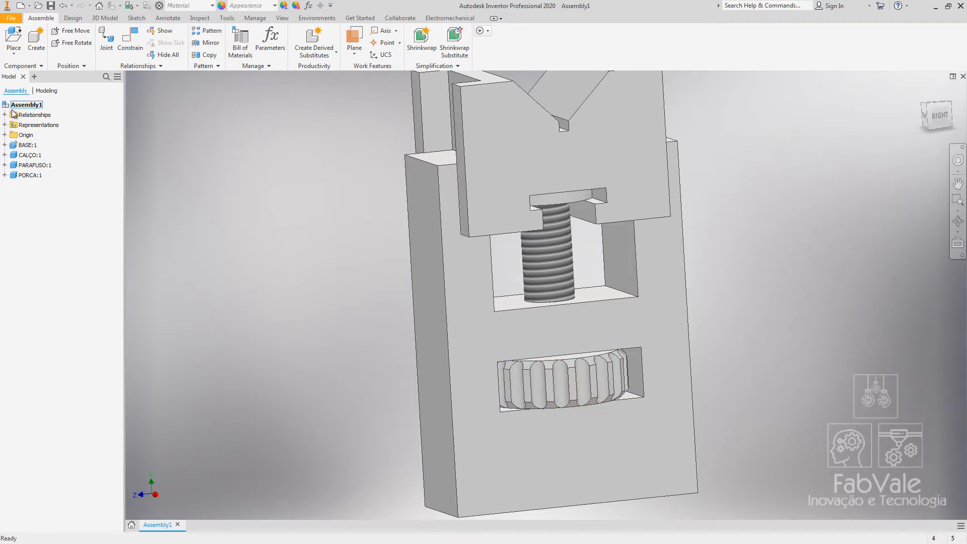
{"action": "left_click", "coordinate": [5, 176]}
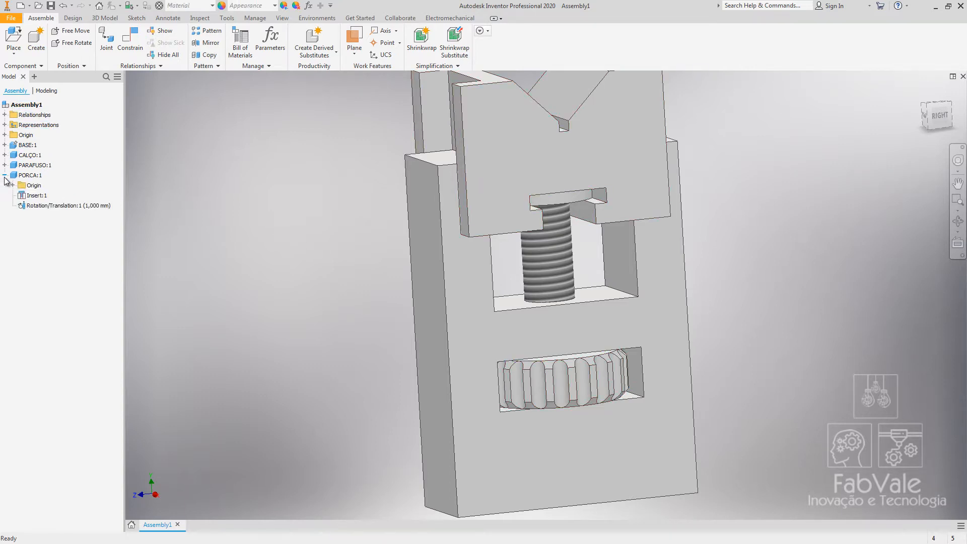
Review the constraints of each component in the model browser, highlighting them one by one in the assembly.
{"action": "left_click", "coordinate": [37, 195]}
{"action": "left_click", "coordinate": [42, 205]}
{"action": "middle_click_drag", "start_coordinate": [218, 261], "coordinate": [242, 264], "text": "shift"}
{"action": "key", "text": "Escape"}
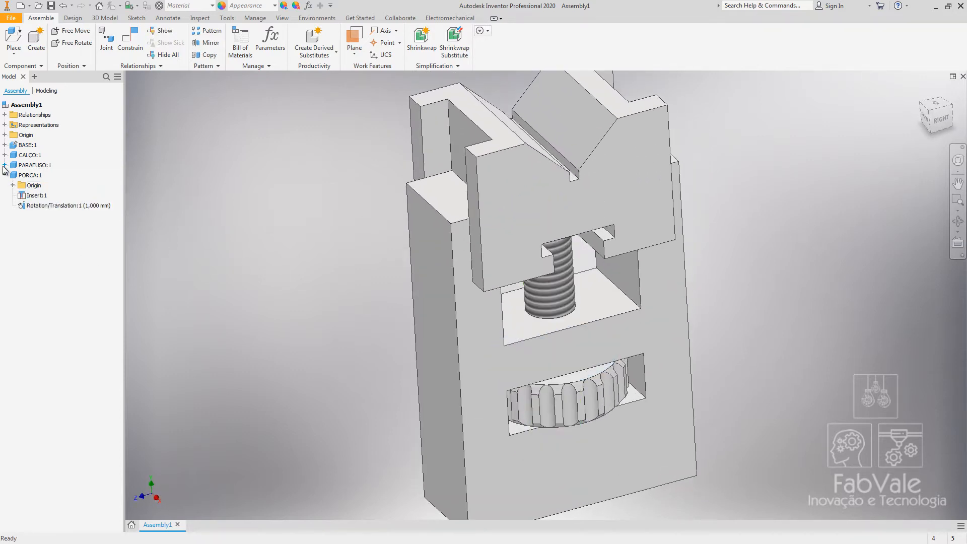
{"action": "left_click", "coordinate": [4, 165]}
{"action": "left_click", "coordinate": [4, 155]}
{"action": "left_click", "coordinate": [4, 135]}
{"action": "left_click", "coordinate": [5, 135]}
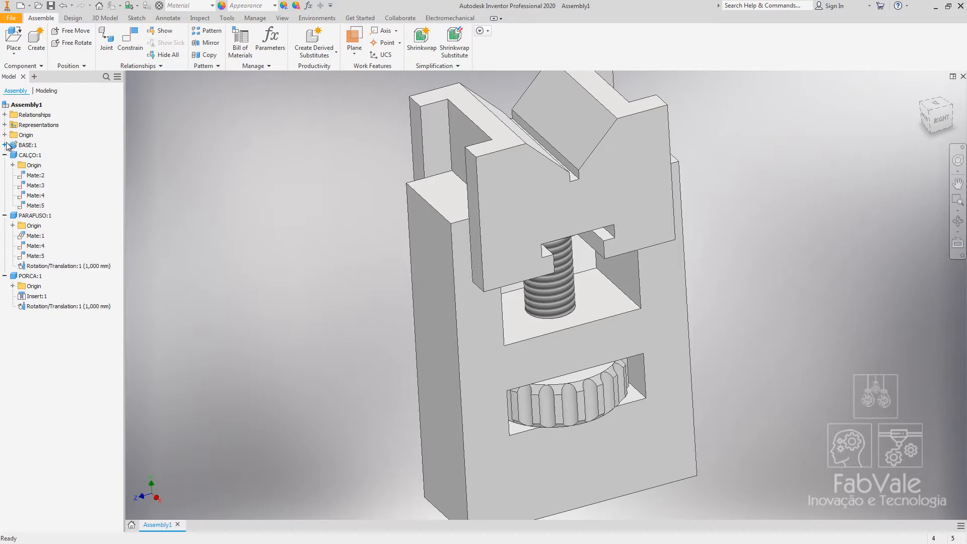
{"action": "left_click", "coordinate": [5, 145]}
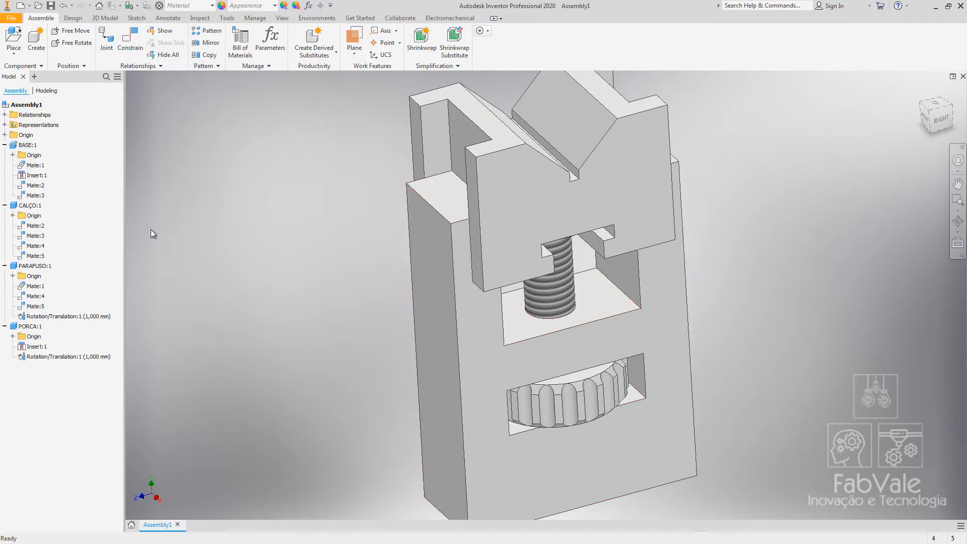
{"action": "left_click", "coordinate": [29, 166]}
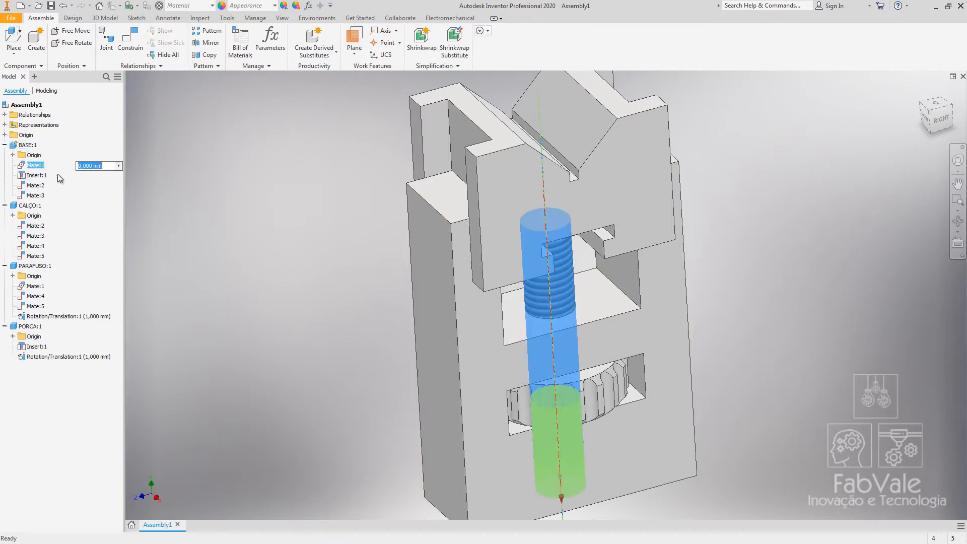
{"action": "left_click", "coordinate": [36, 176]}
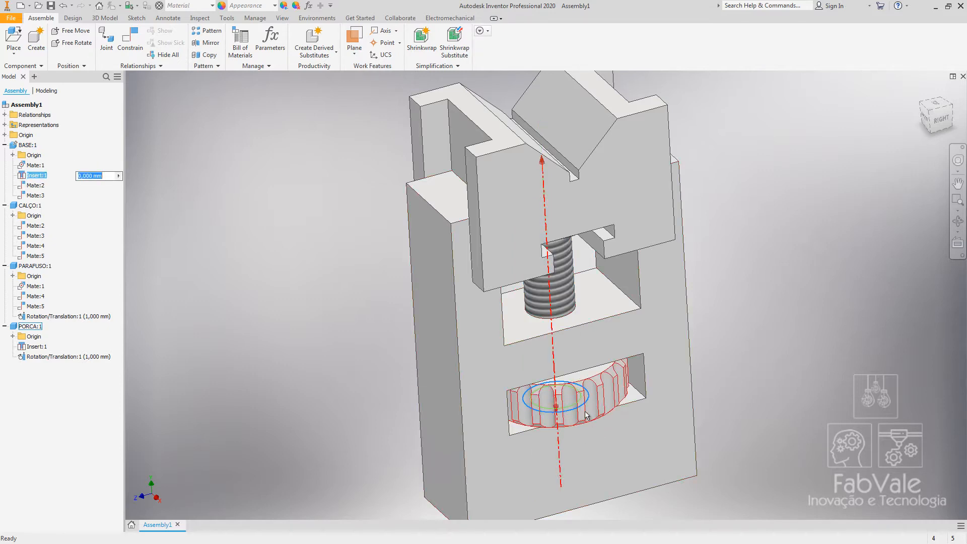
{"action": "left_click", "coordinate": [36, 196]}
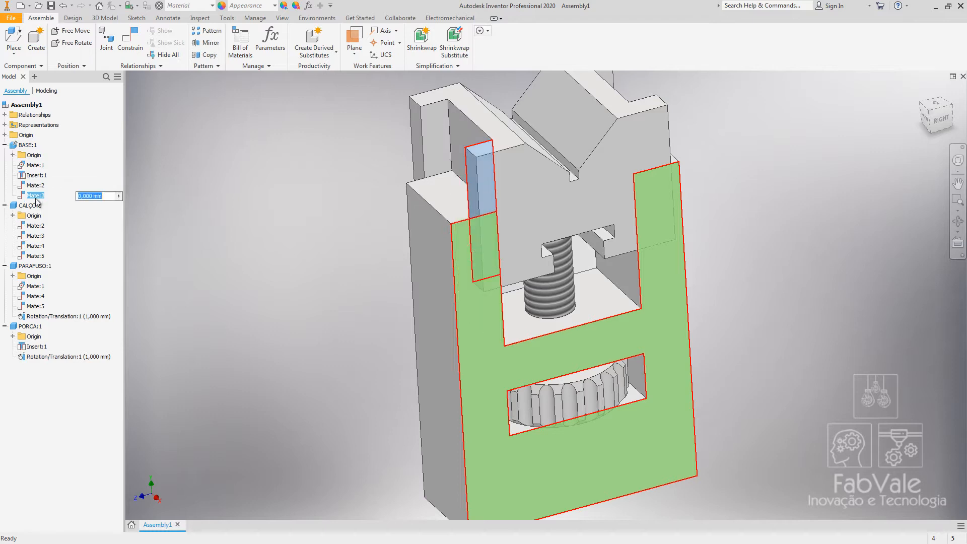
{"action": "left_click", "coordinate": [5, 146]}
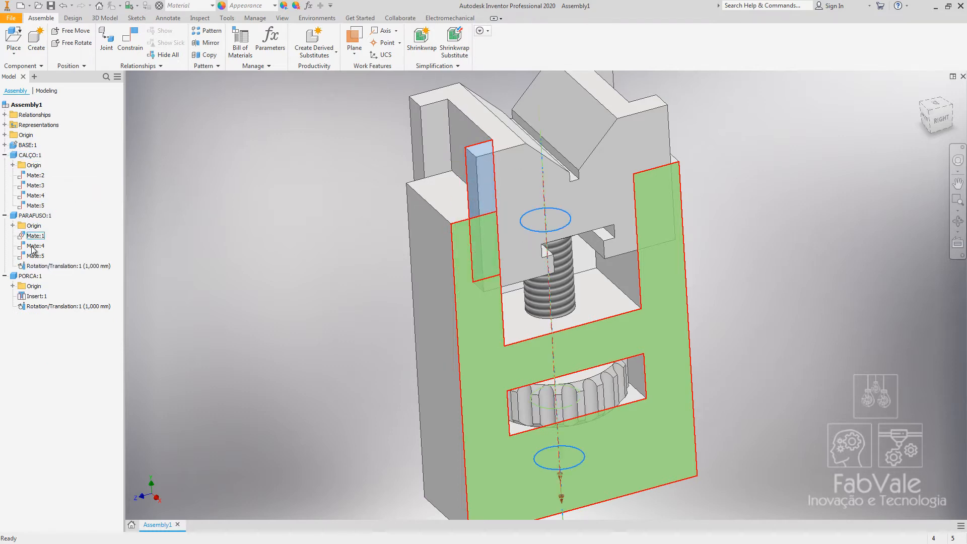
{"action": "left_click", "coordinate": [5, 155]}
{"action": "left_click", "coordinate": [5, 165]}
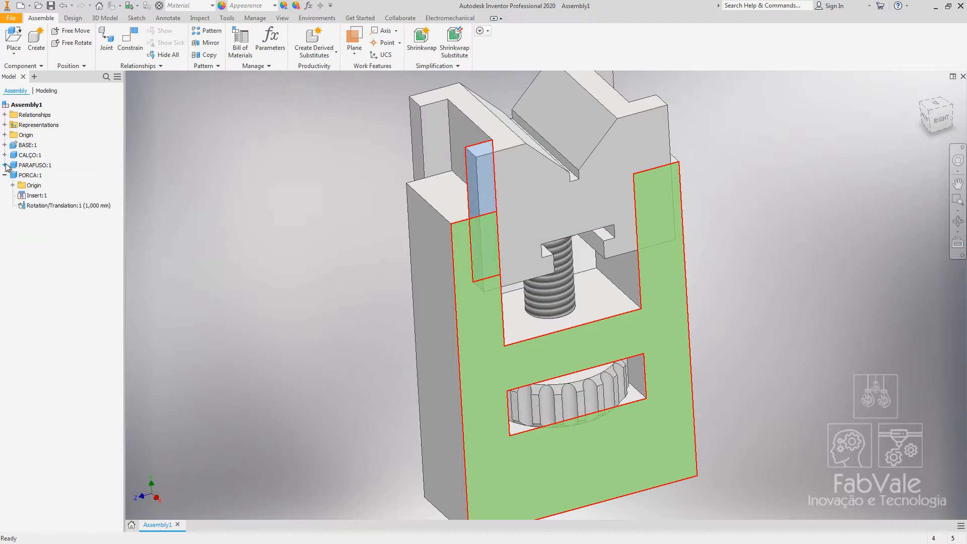
{"action": "left_click", "coordinate": [36, 206]}
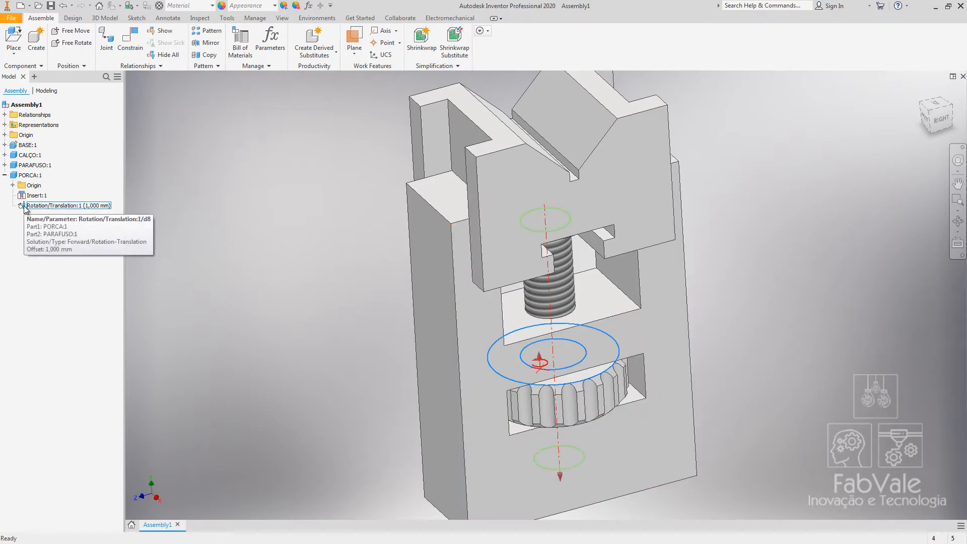
{"action": "double_click", "coordinate": [28, 206]}
{"action": "left_click_drag", "start_coordinate": [26, 230], "coordinate": [196, 221]}
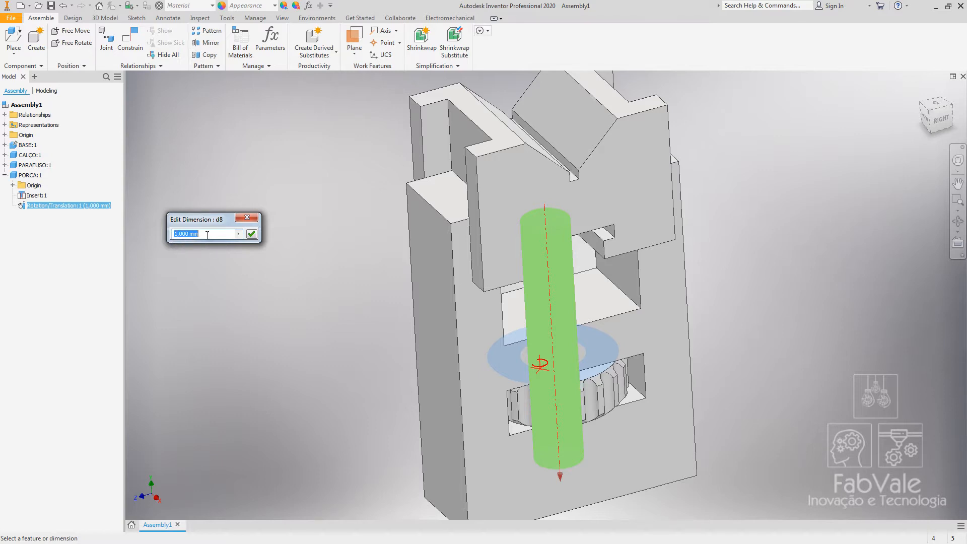
{"action": "double_click", "coordinate": [207, 234]}
{"action": "left_click", "coordinate": [248, 235]}
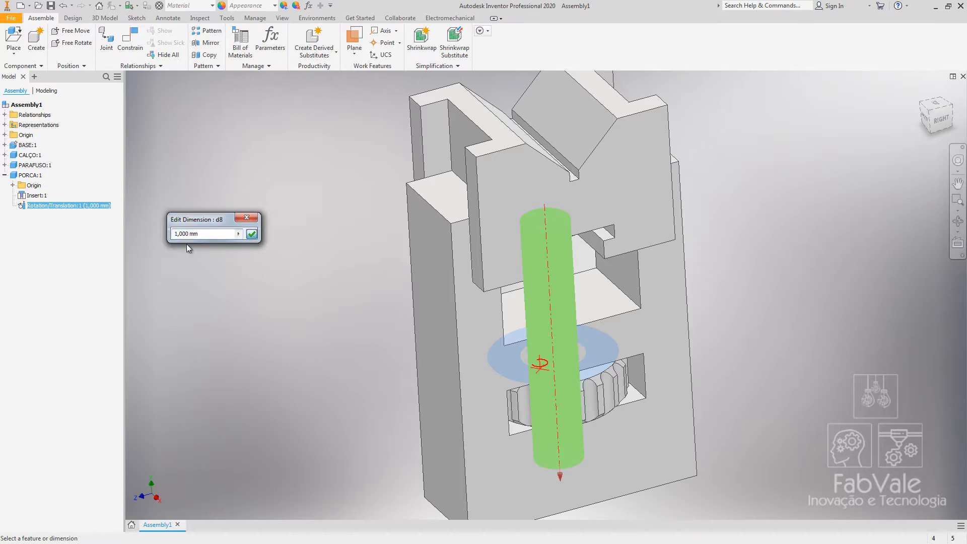
{"action": "right_click", "coordinate": [78, 206]}
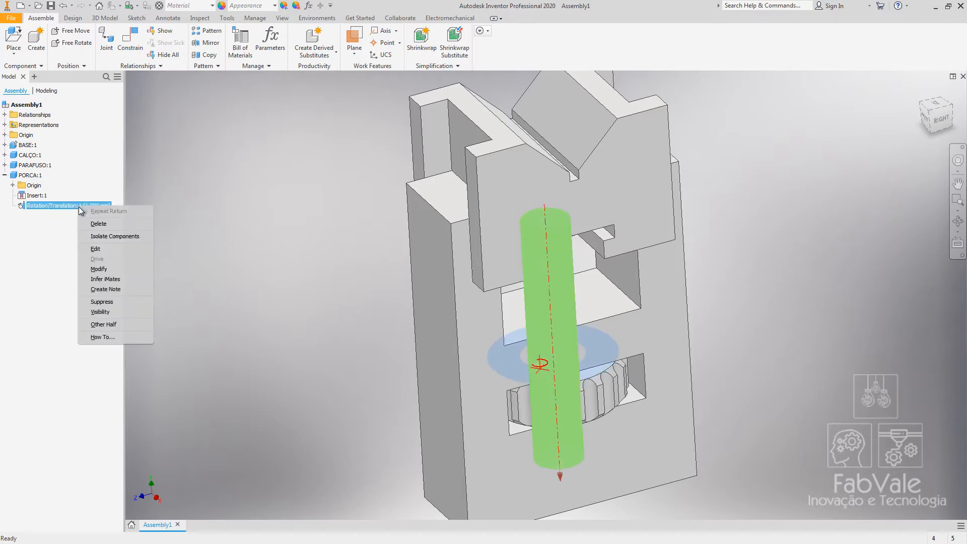
{"action": "left_click", "coordinate": [56, 211]}
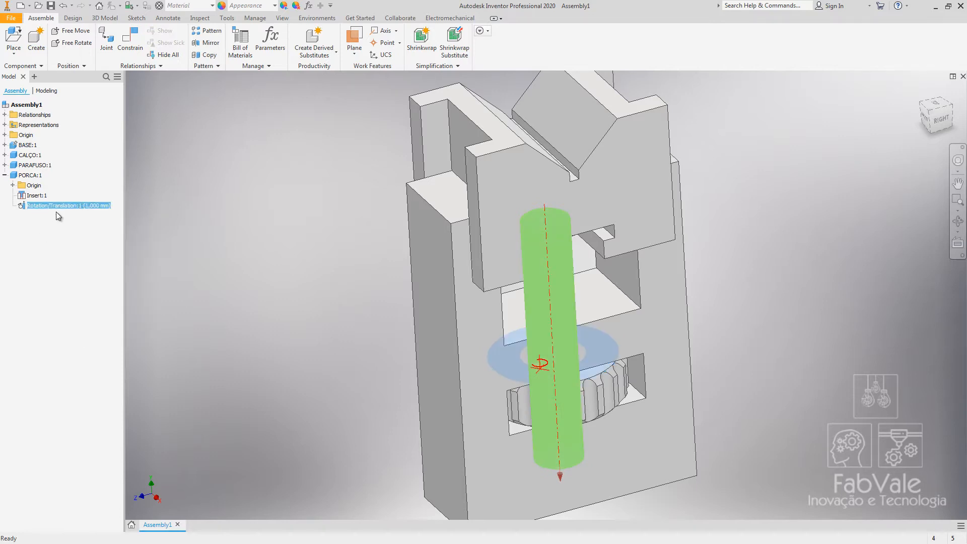
Set the nut's Rotation/Translation constraint distance to 5 mm and turn the nut to test it.
{"action": "right_click", "coordinate": [65, 207]}
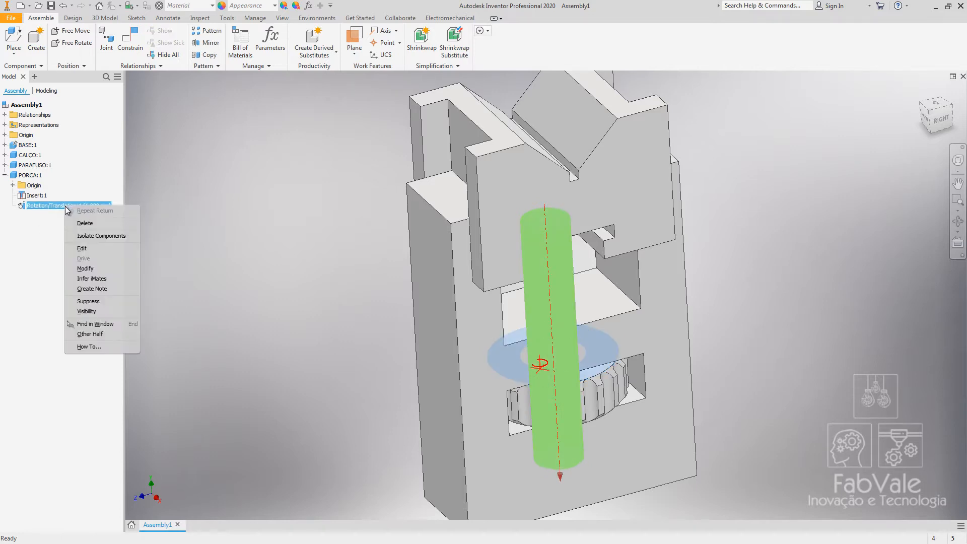
{"action": "left_click", "coordinate": [87, 249]}
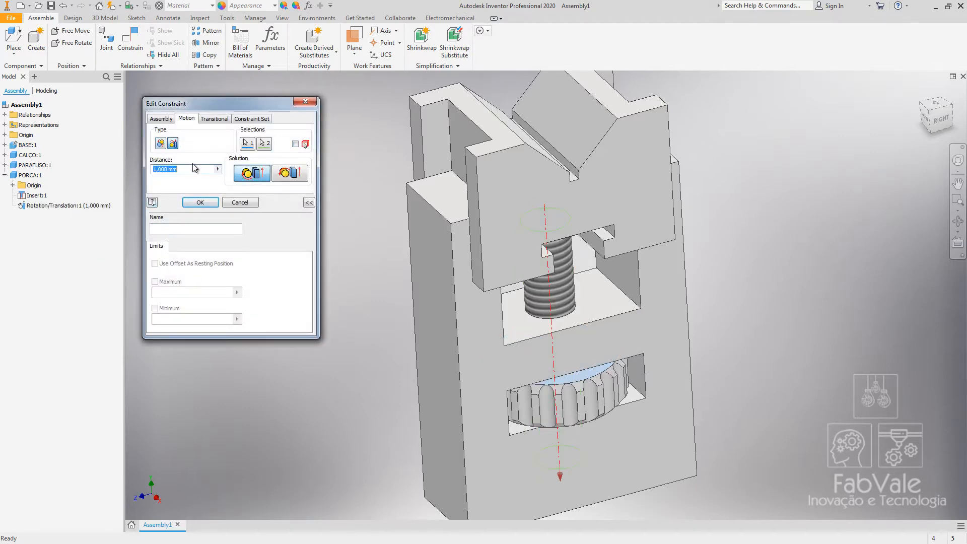
{"action": "type", "text": "5"}
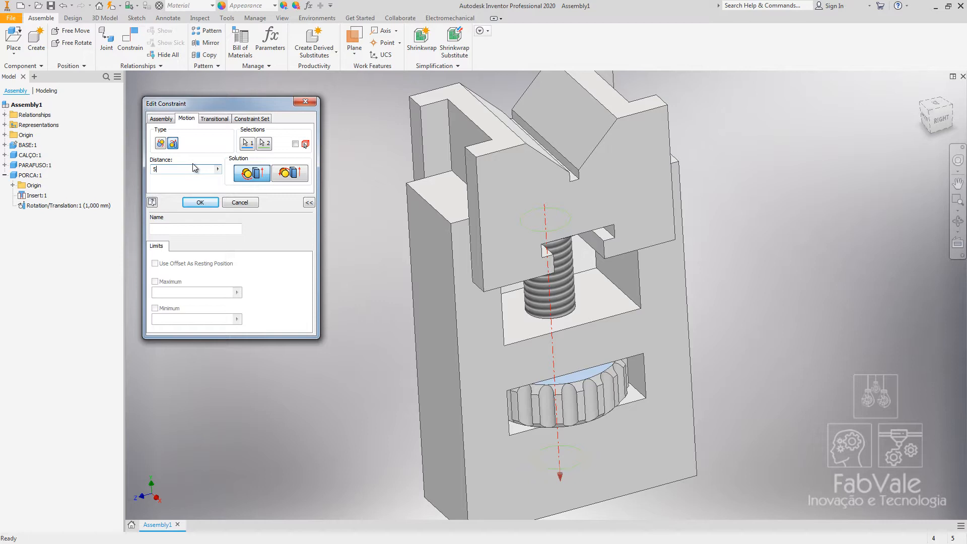
{"action": "left_click", "coordinate": [207, 203]}
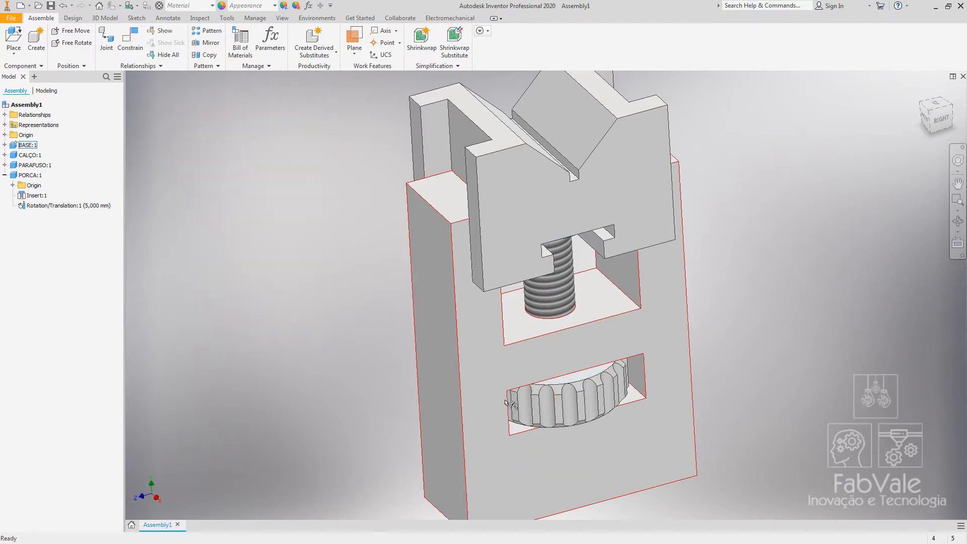
{"action": "left_click_drag", "start_coordinate": [509, 403], "coordinate": [638, 285]}
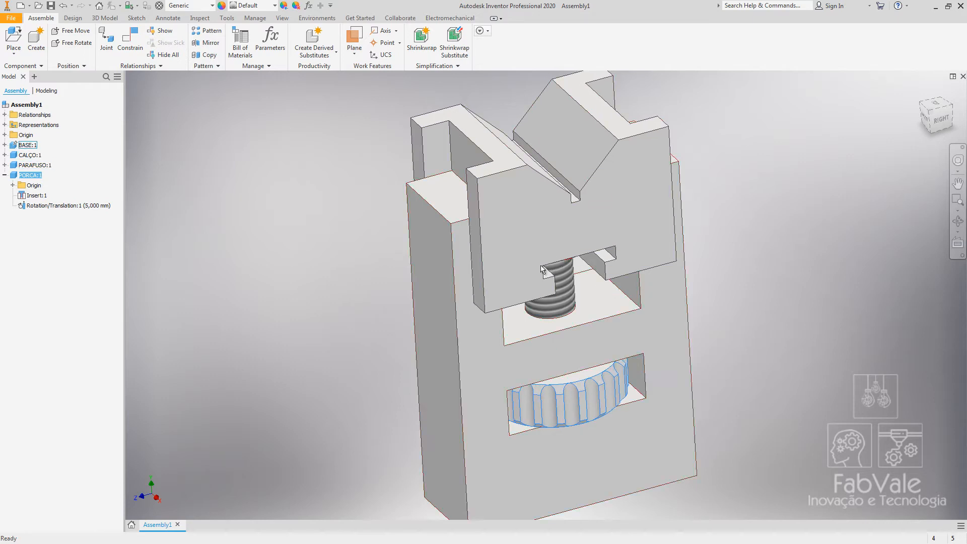
{"action": "left_click", "coordinate": [262, 259]}
Change the Rotation/Translation constraint distance to 15 mm and turn the nut to test the screw's travel.
{"action": "right_click", "coordinate": [82, 206]}
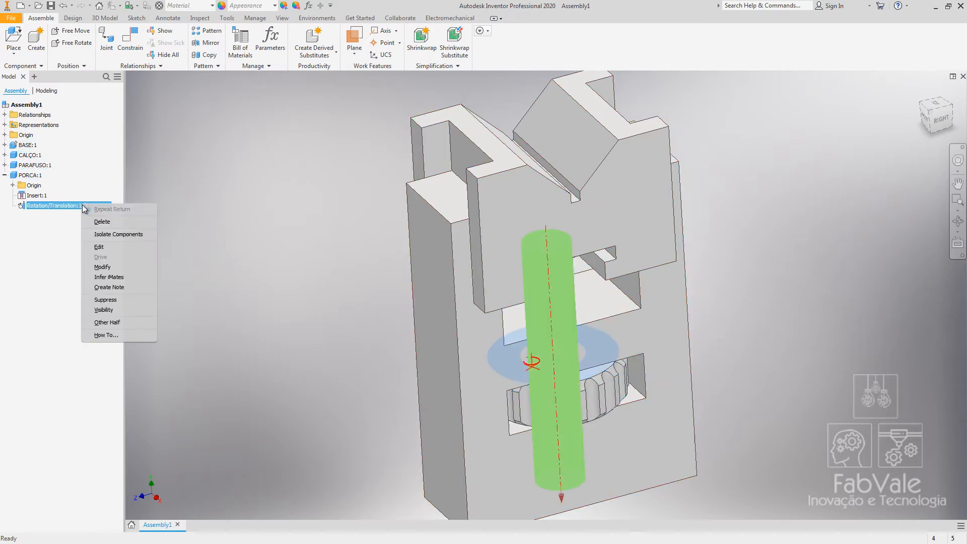
{"action": "left_click", "coordinate": [100, 246]}
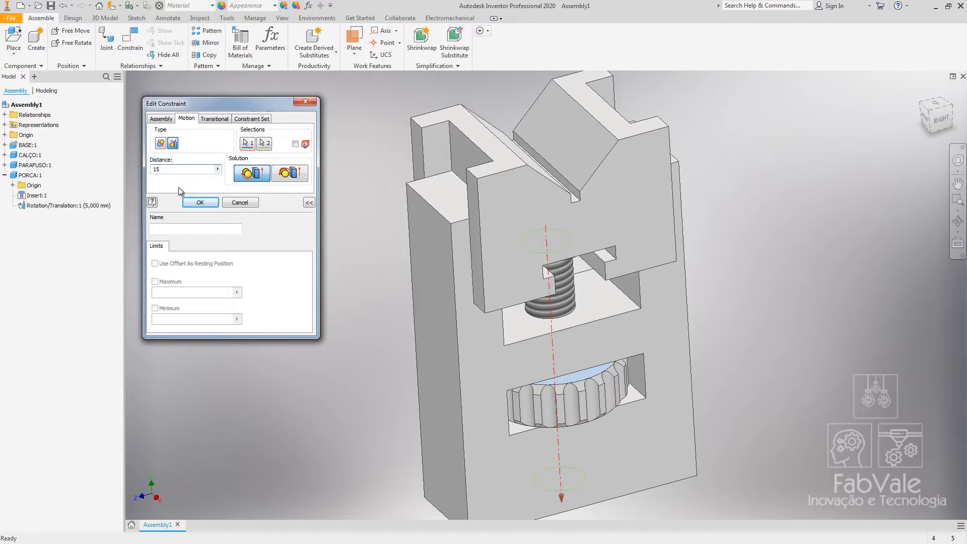
{"action": "type", "text": "15"}
{"action": "left_click", "coordinate": [200, 202]}
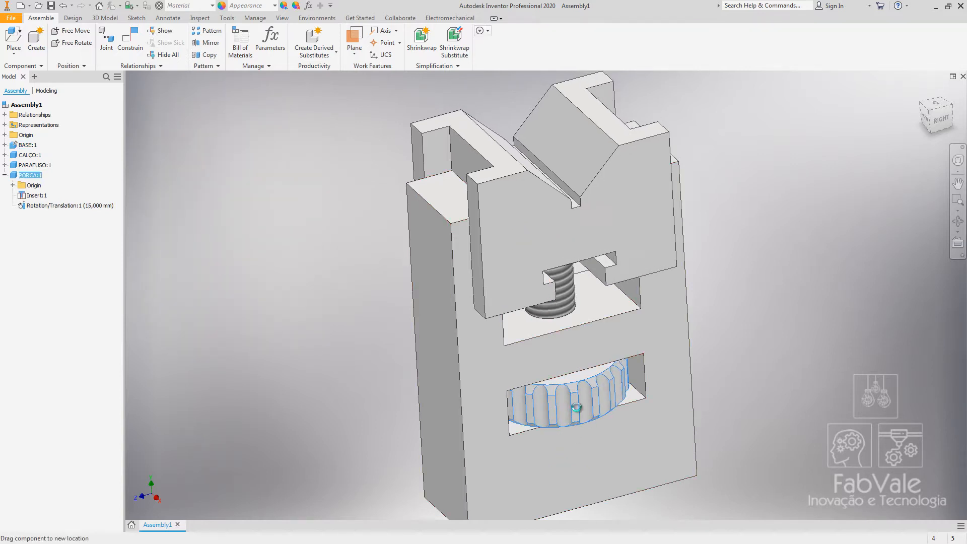
{"action": "left_click_drag", "start_coordinate": [577, 407], "coordinate": [503, 375]}
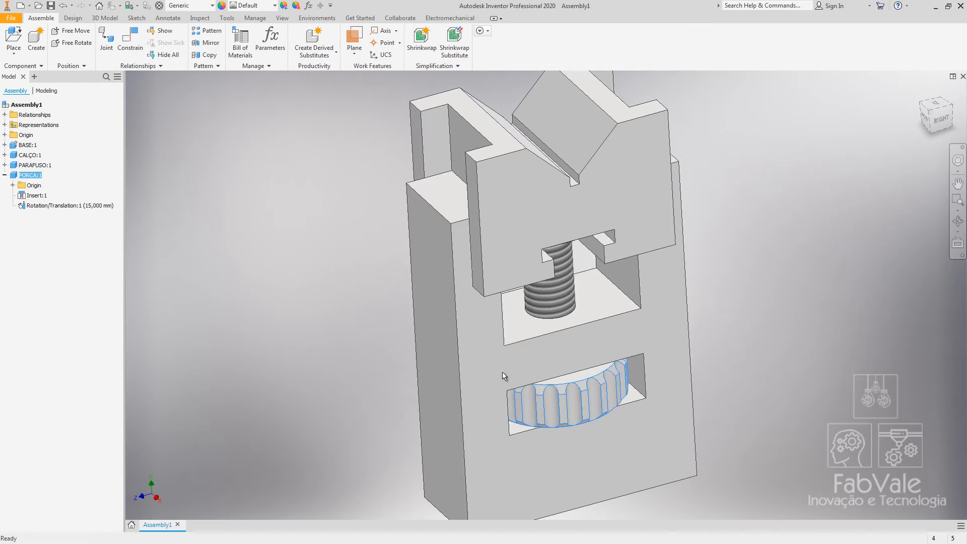
{"action": "left_click_drag", "start_coordinate": [579, 398], "coordinate": [380, 386]}
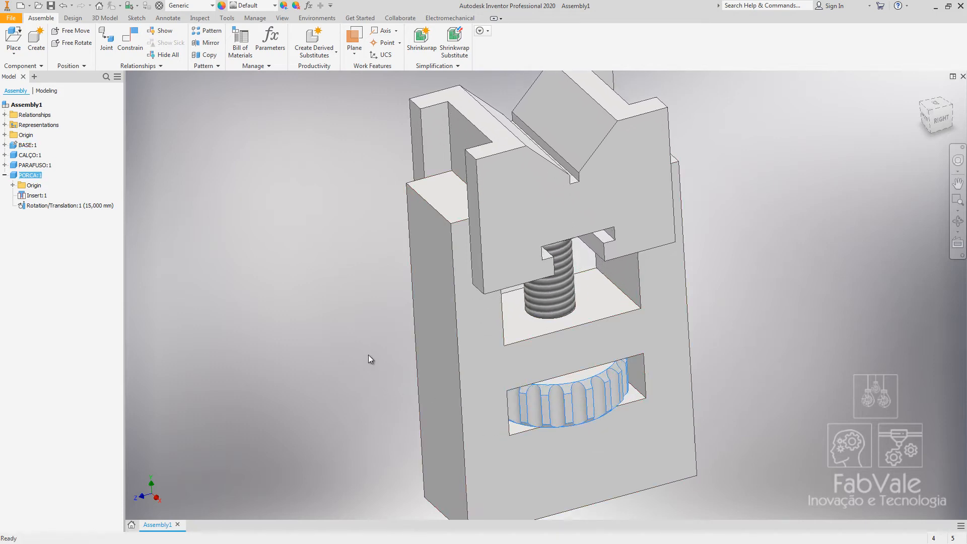
Set the Rotation/Translation constraint distance to 5 mm and turn the nut again to check the motion.
{"action": "right_click", "coordinate": [86, 206]}
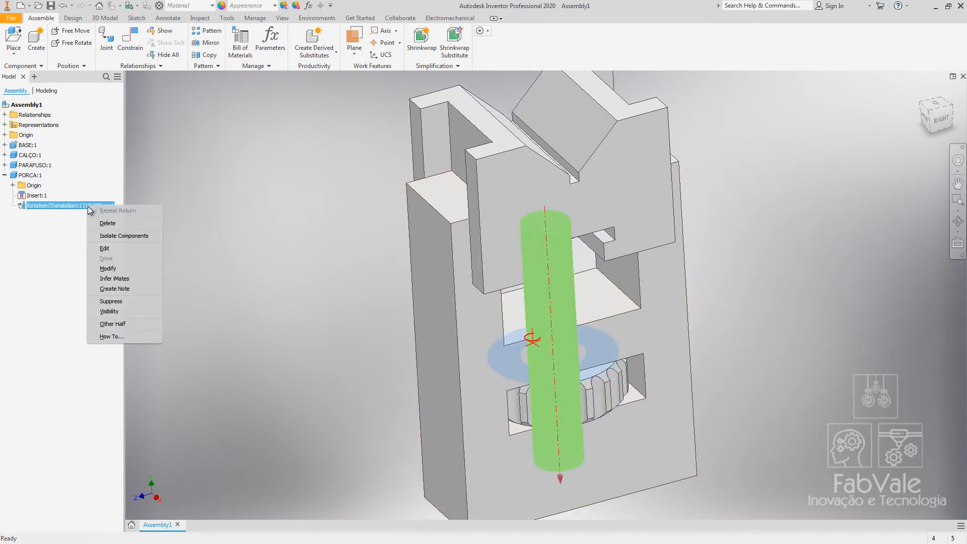
{"action": "left_click", "coordinate": [105, 249]}
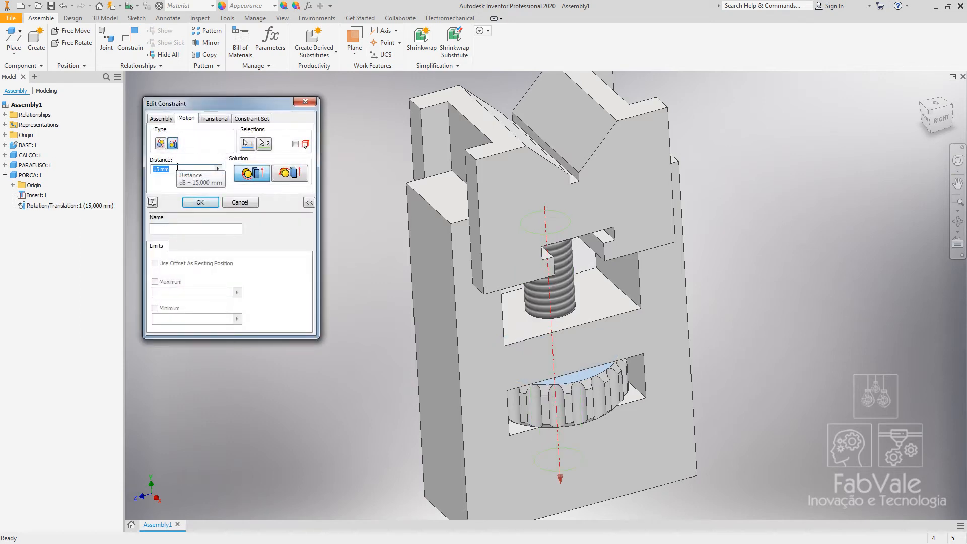
{"action": "left_click", "coordinate": [199, 202]}
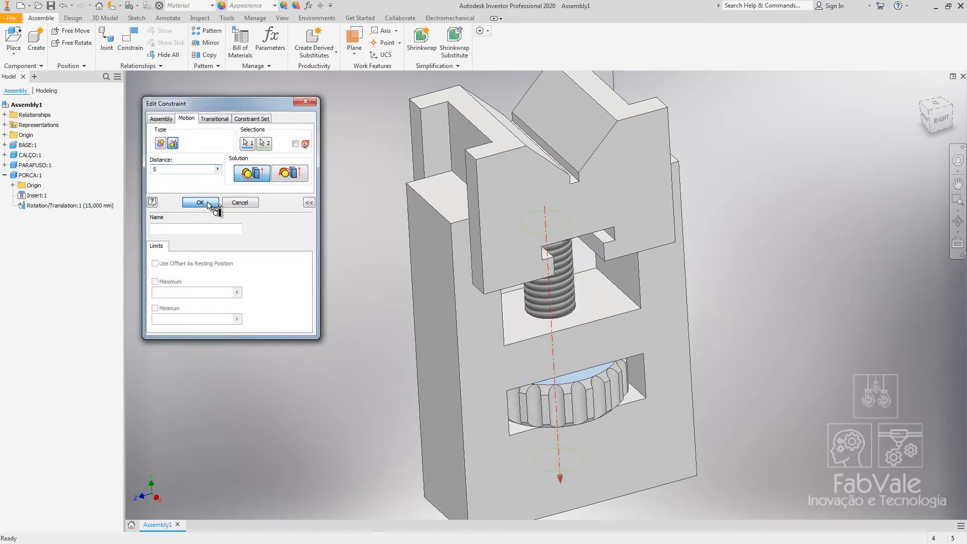
{"action": "middle_click_drag", "start_coordinate": [664, 396], "coordinate": [656, 381], "text": "shift"}
{"action": "left_click_drag", "start_coordinate": [547, 388], "coordinate": [714, 395]}
{"action": "middle_click_drag", "start_coordinate": [714, 394], "coordinate": [712, 398], "text": "shift"}
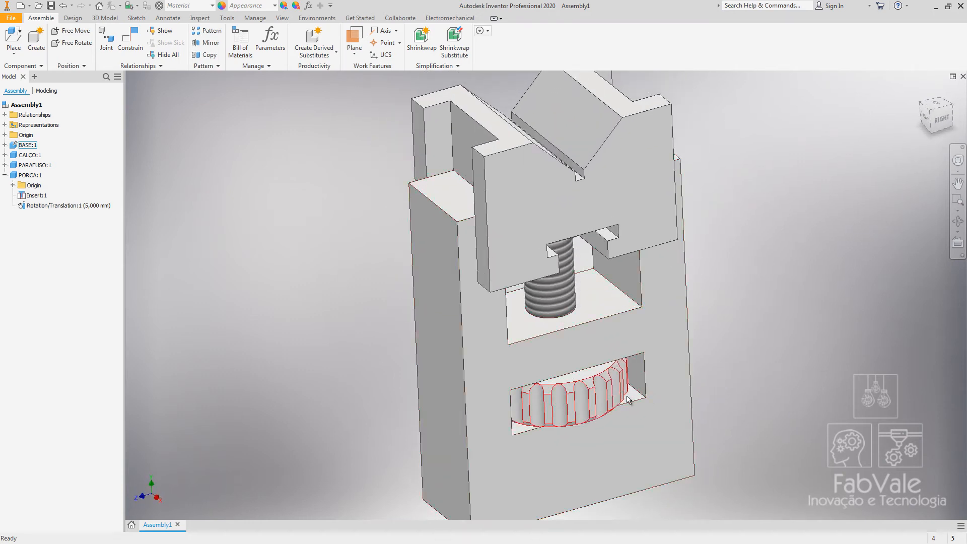
{"action": "left_click_drag", "start_coordinate": [620, 396], "coordinate": [650, 322]}
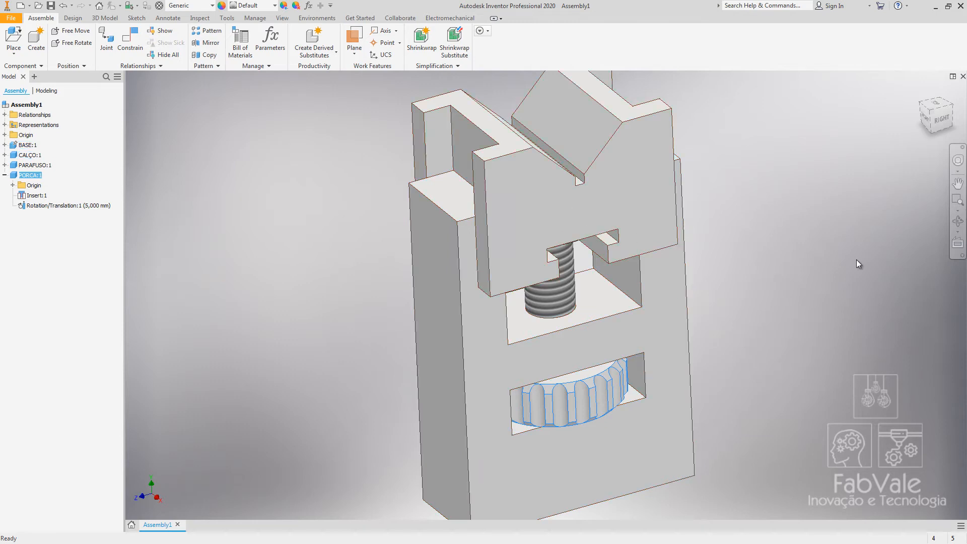
Drag the nut, shim and screw to test the mechanism and return to the home view.
{"action": "left_click_drag", "start_coordinate": [557, 218], "coordinate": [584, 191]}
{"action": "middle_click_drag", "start_coordinate": [712, 256], "coordinate": [618, 263]}
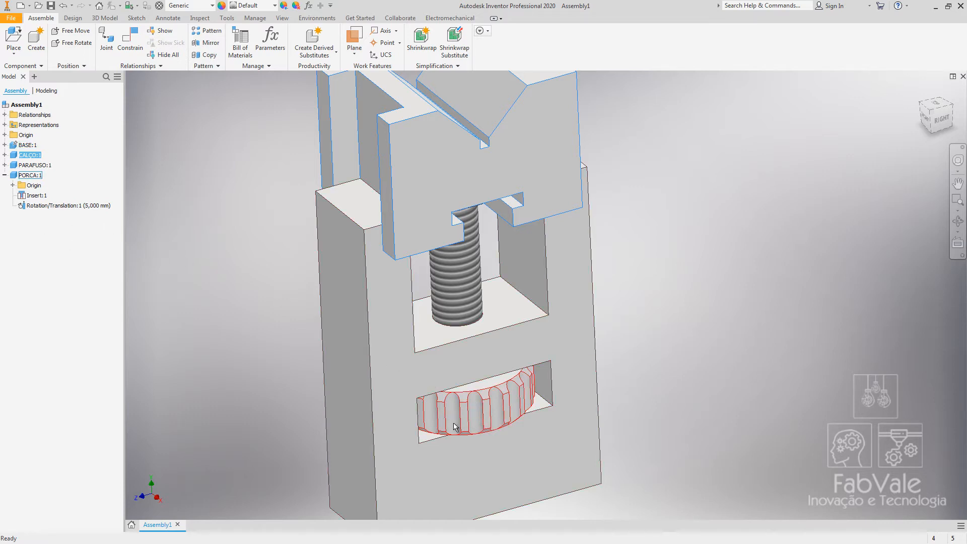
{"action": "left_click_drag", "start_coordinate": [455, 424], "coordinate": [486, 431]}
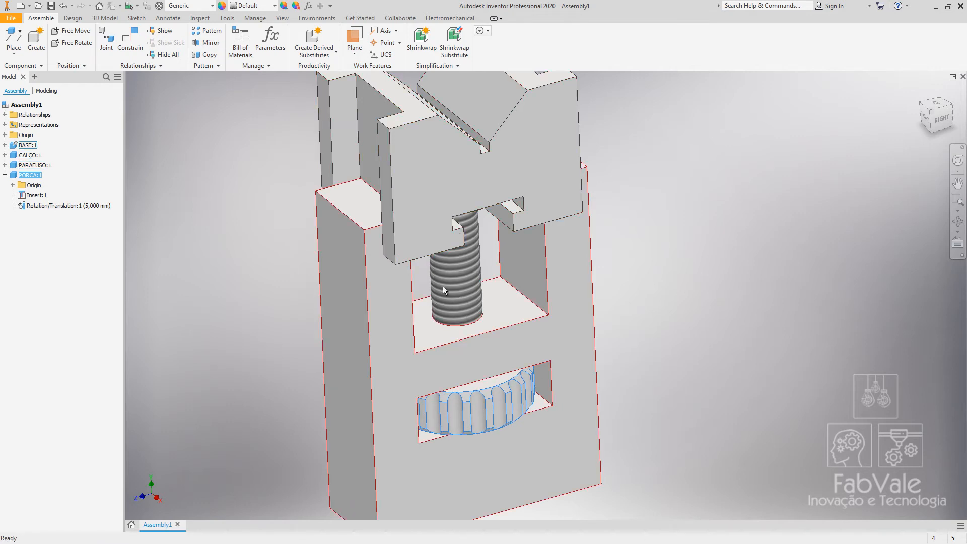
{"action": "left_click_drag", "start_coordinate": [489, 155], "coordinate": [500, 267]}
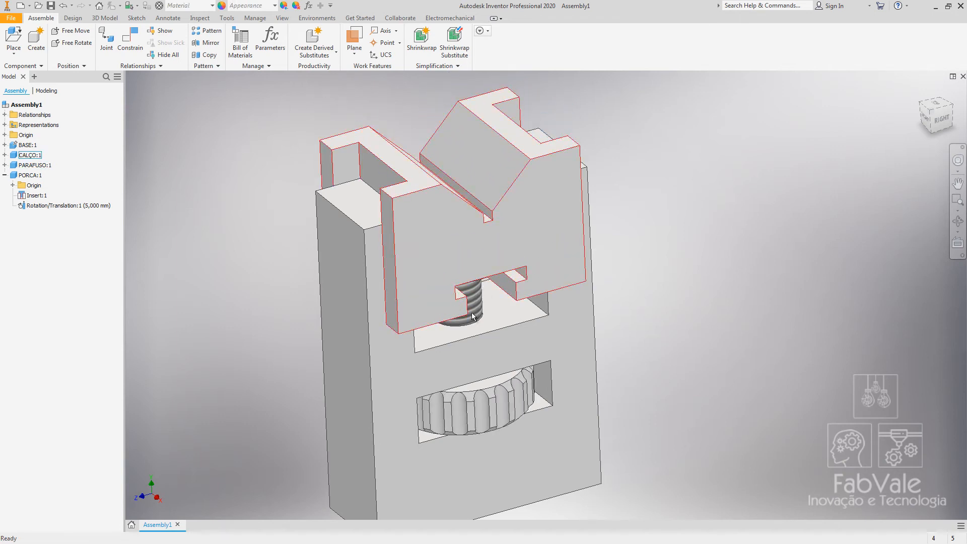
{"action": "mouse_move", "coordinate": [471, 313]}
{"action": "left_mouse_down"}
{"action": "mouse_move", "coordinate": [486, 168]}
{"action": "mouse_move", "coordinate": [484, 312]}
{"action": "left_mouse_up"}
{"action": "left_click_drag", "start_coordinate": [443, 417], "coordinate": [276, 161]}
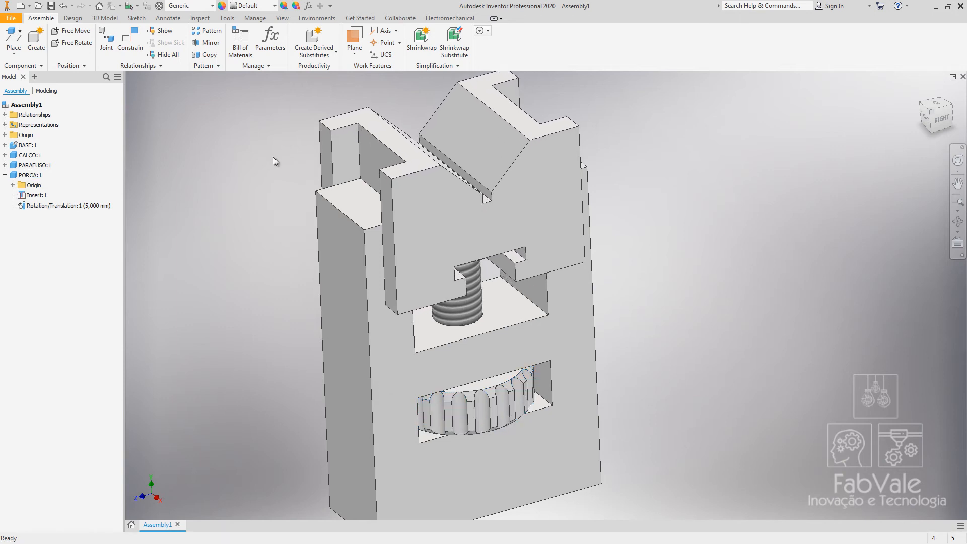
{"action": "left_click", "coordinate": [931, 114]}
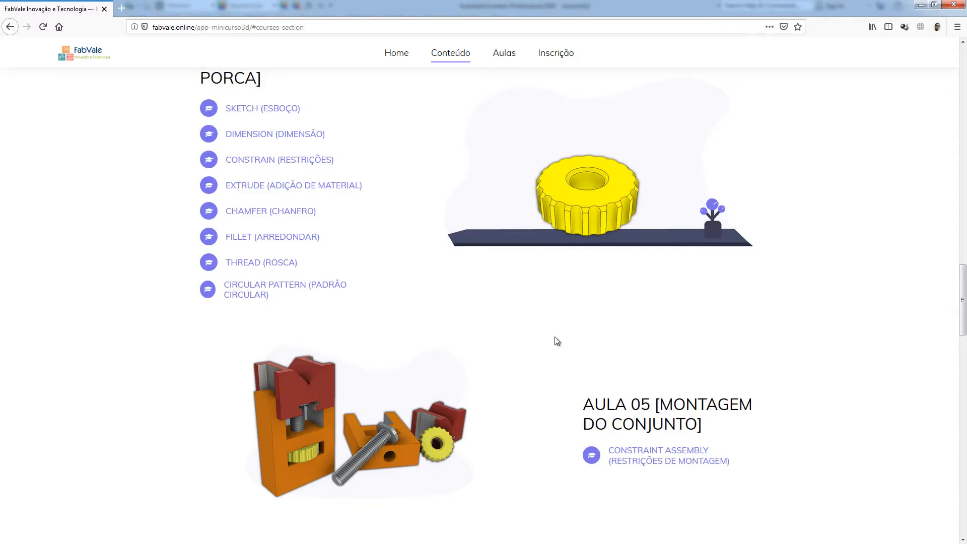
Switch to the FabVale course website and scroll through the lesson content list.
{"action": "scroll", "coordinate": [579, 446], "scroll_direction": "up", "scroll_amount": 20}
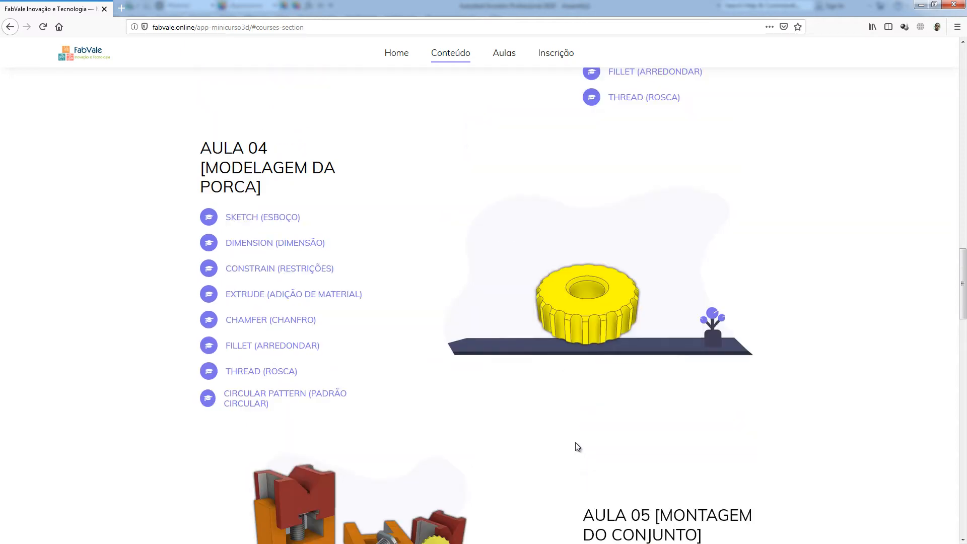
{"action": "scroll", "coordinate": [576, 447], "scroll_direction": "down", "scroll_amount": 3}
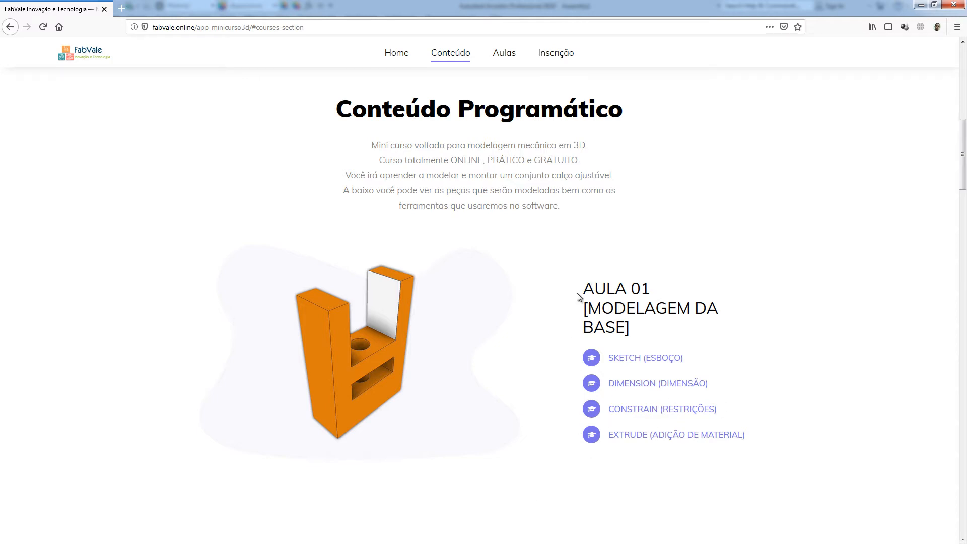
{"action": "scroll", "coordinate": [504, 363], "scroll_direction": "down", "scroll_amount": 7}
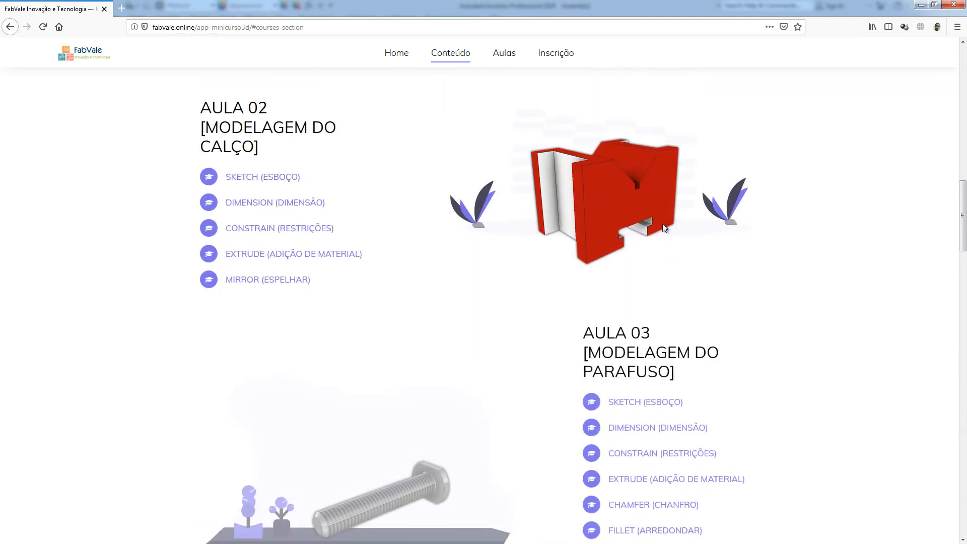
{"action": "scroll", "coordinate": [566, 309], "scroll_direction": "down", "scroll_amount": 3}
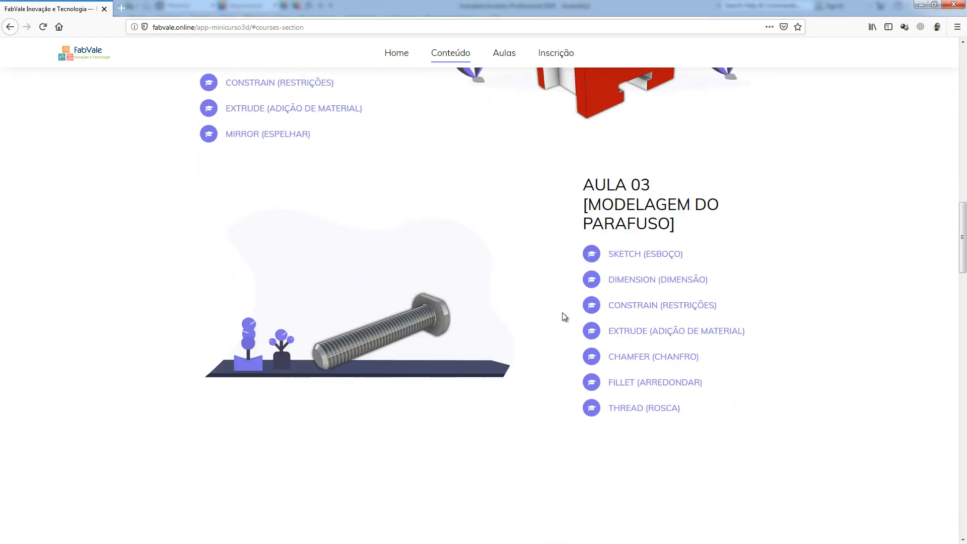
{"action": "scroll", "coordinate": [445, 341], "scroll_direction": "down", "scroll_amount": 3}
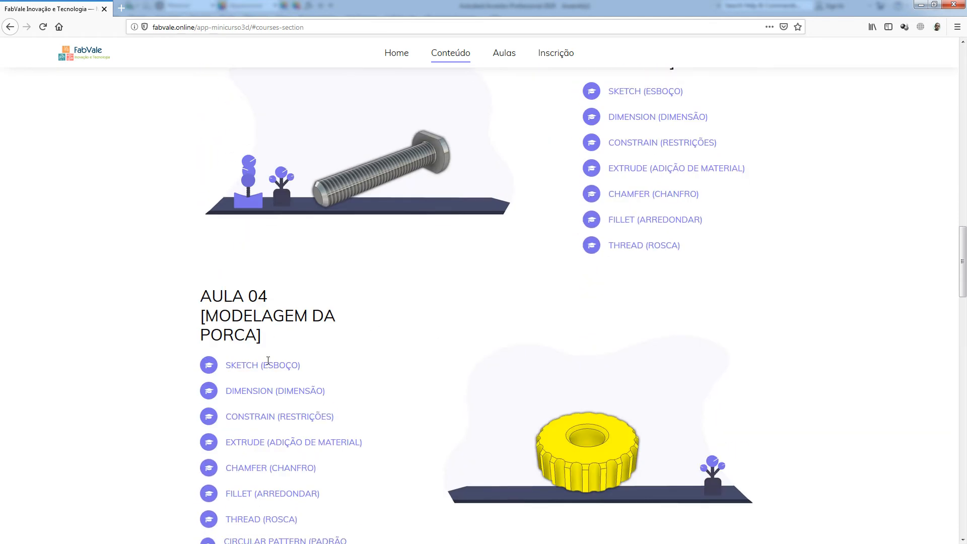
{"action": "scroll", "coordinate": [653, 462], "scroll_direction": "down", "scroll_amount": 7}
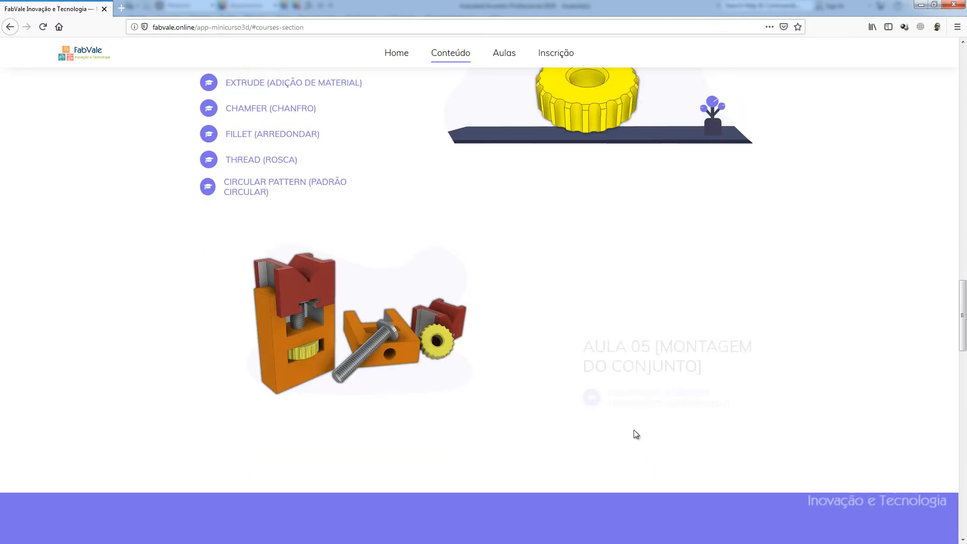